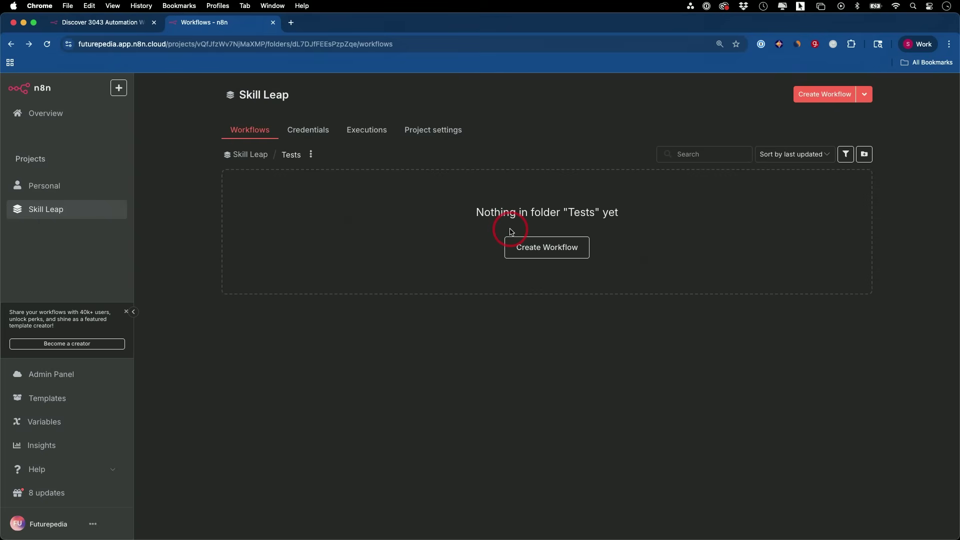
# Create a new workflow in the Tests folder and add an On a schedule trigger as its first step.
pyautogui.click(547, 252)
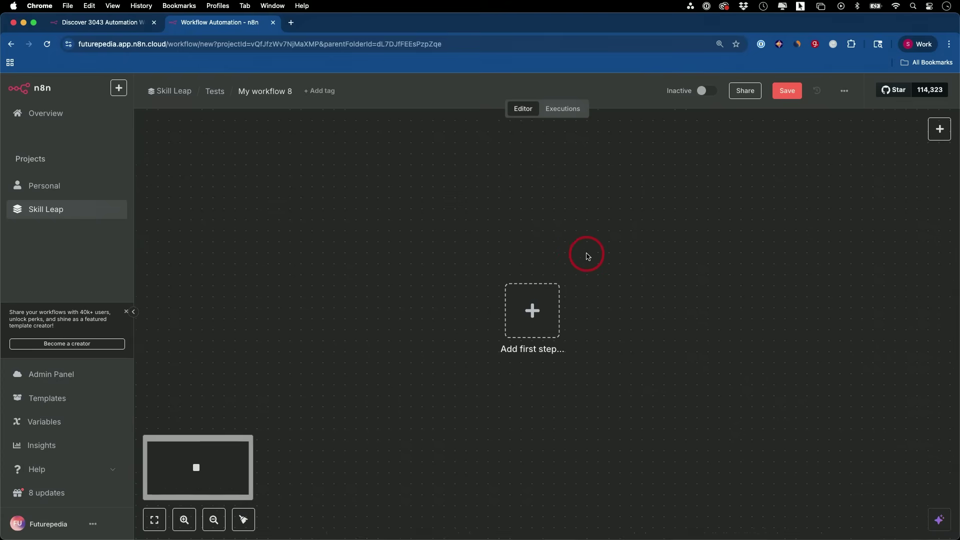
pyautogui.click(528, 321)
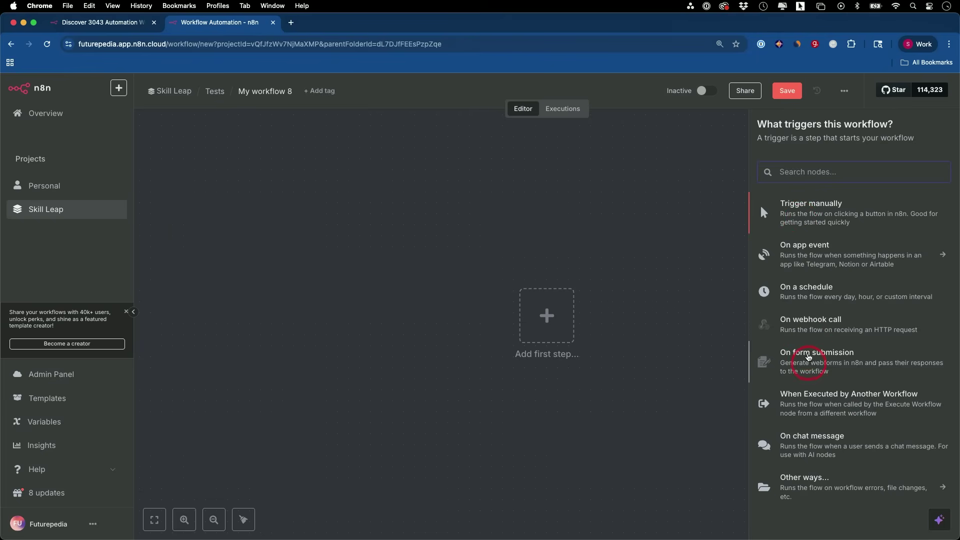
pyautogui.click(803, 289)
# Set the Schedule Trigger to run daily at 10am, keeping the Days interval, and return to the canvas.
pyautogui.click(64, 240)
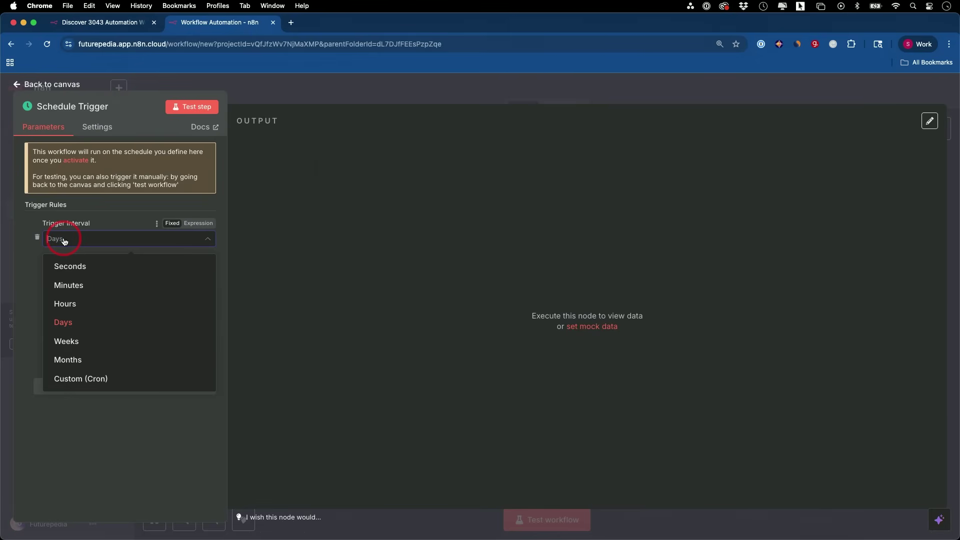
pyautogui.click(64, 241)
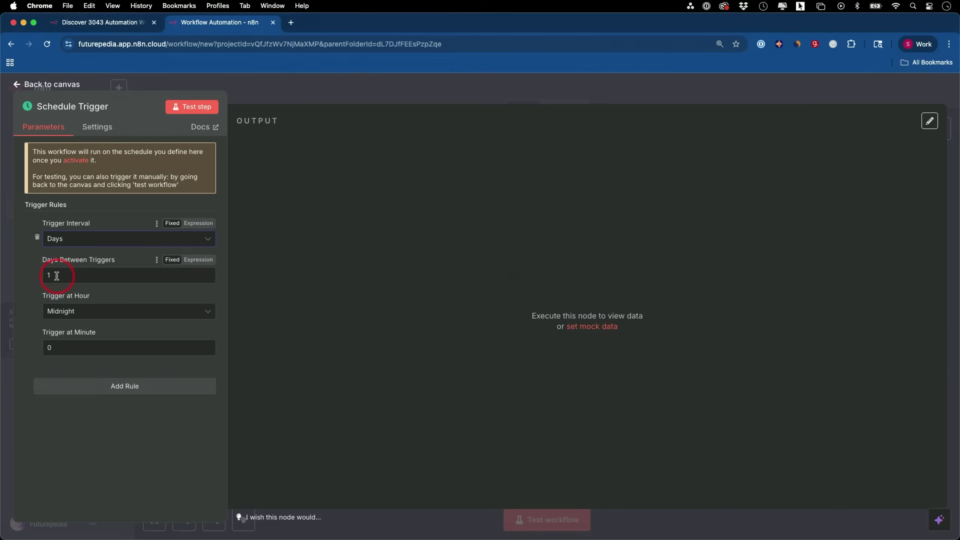
pyautogui.click(71, 313)
pyautogui.scroll(-3, 115, 433)
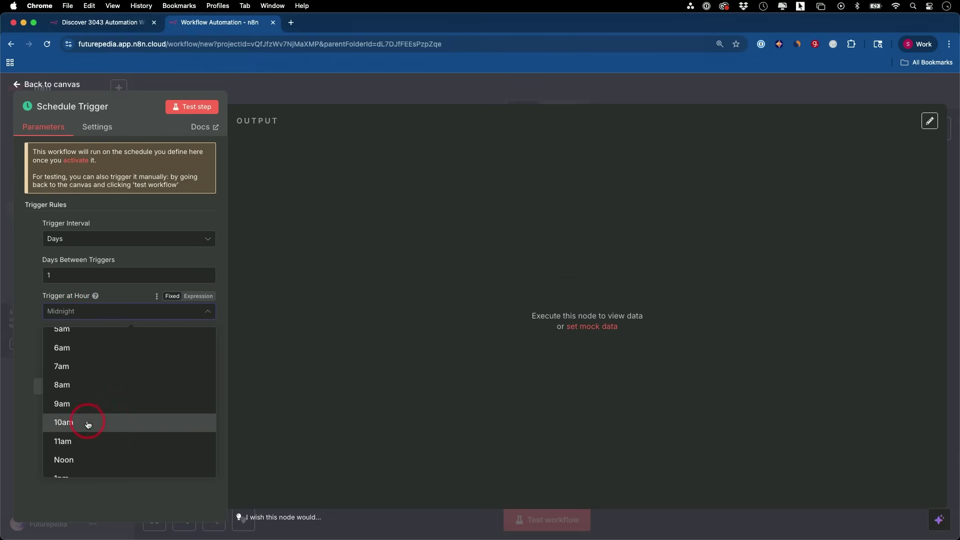
pyautogui.click(88, 422)
pyautogui.click(362, 85)
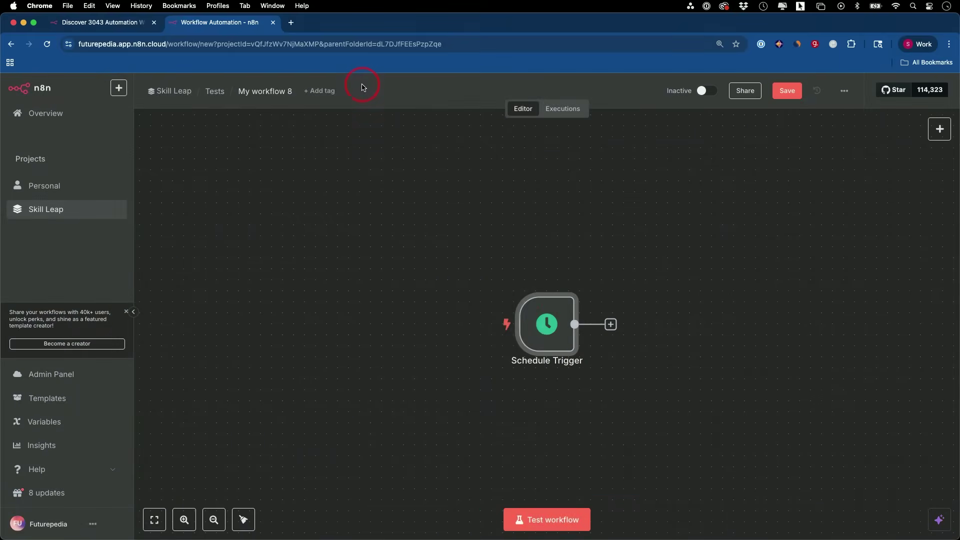
# Add an AI Agent node connected after the Schedule Trigger, leaving its parameters at their defaults.
pyautogui.moveTo(527, 335)
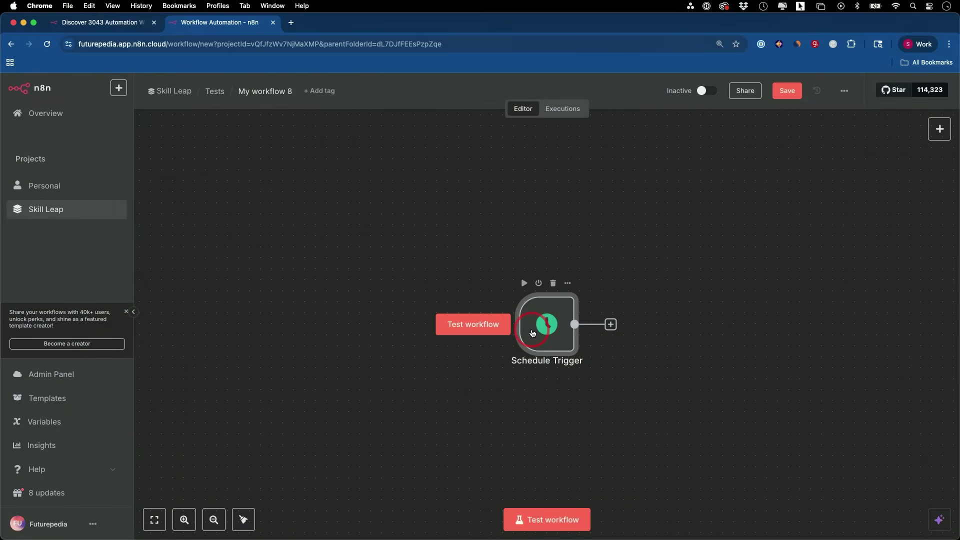
pyautogui.hscroll(3, 526, 335)
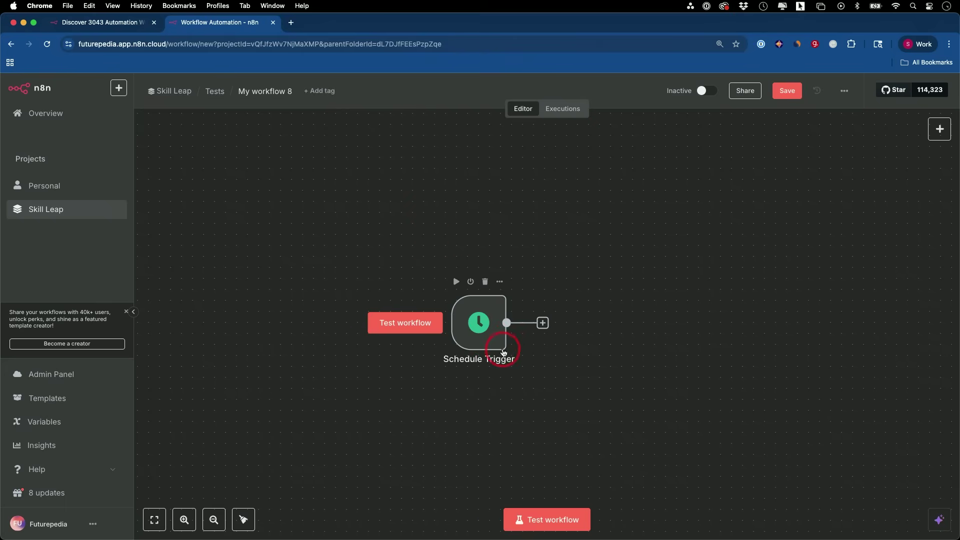
pyautogui.click(542, 323)
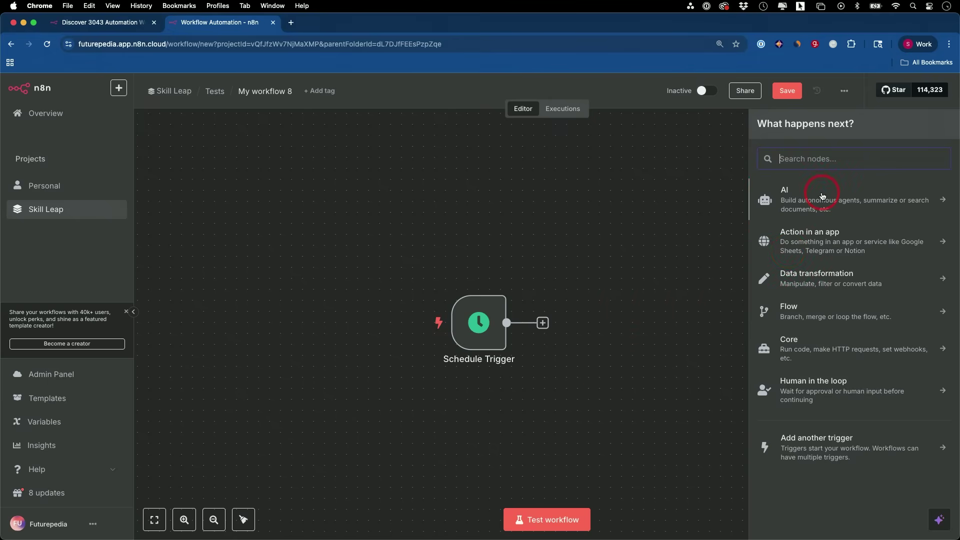
pyautogui.write('ai age')
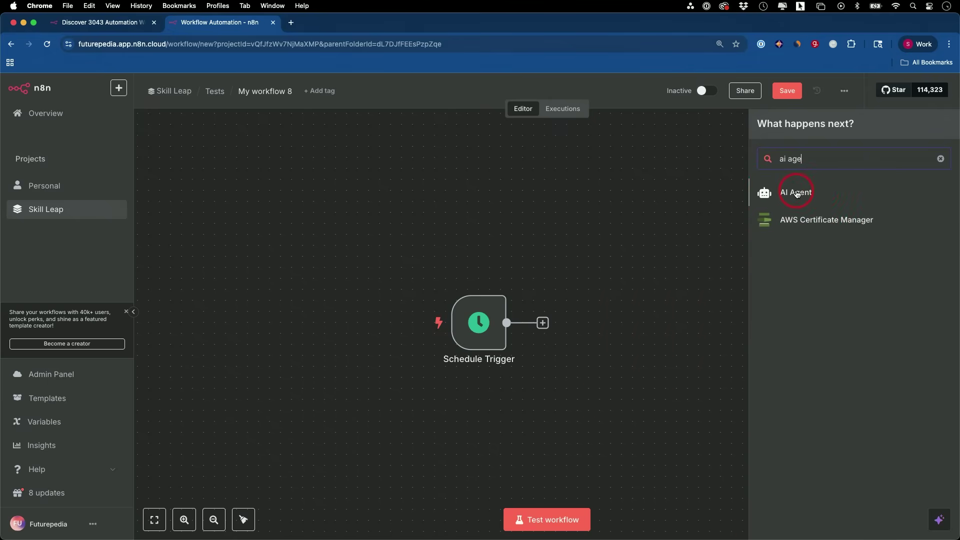
pyautogui.click(797, 193)
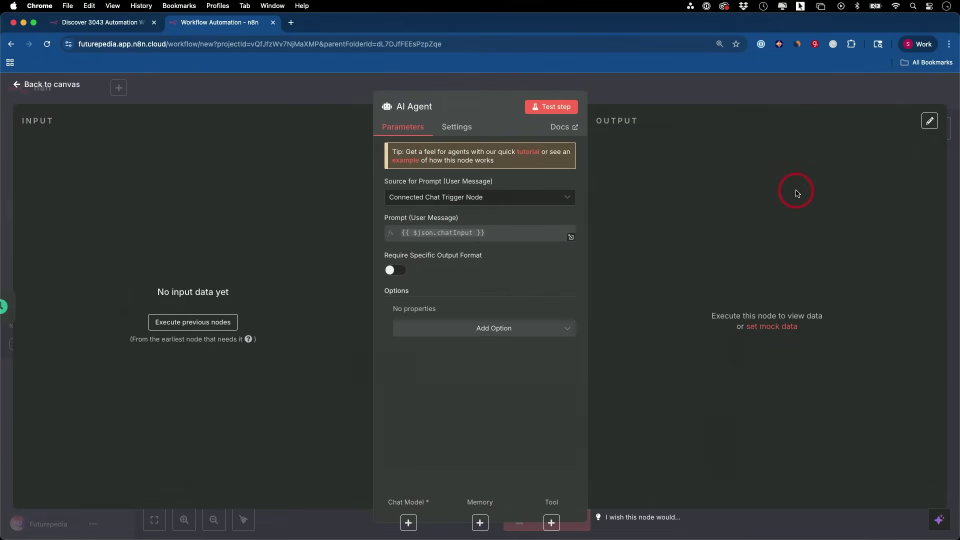
pyautogui.click(693, 84)
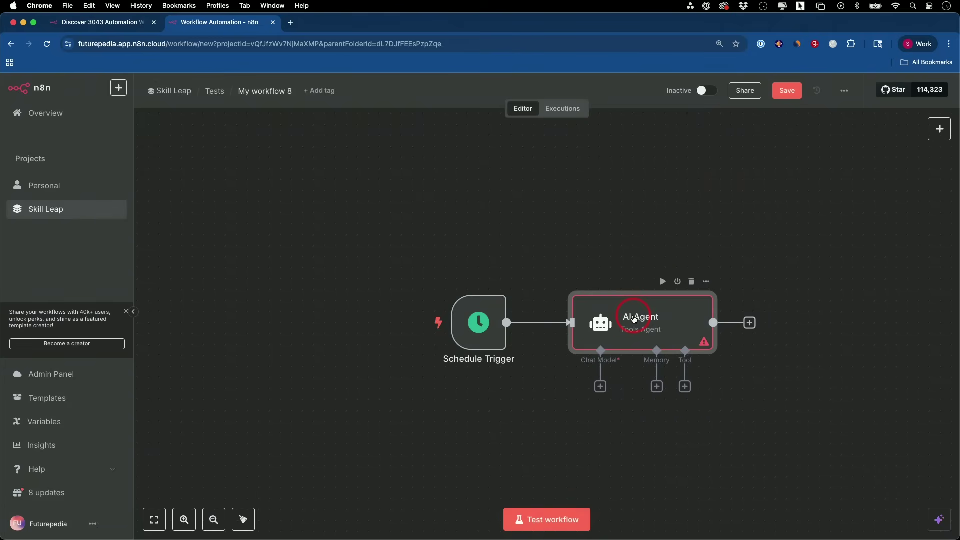
# Set the AI Agent's Source for Prompt (User Message) to Define below.
pyautogui.scroll(-1, 634, 320)
pyautogui.hscroll(1, 633, 320)
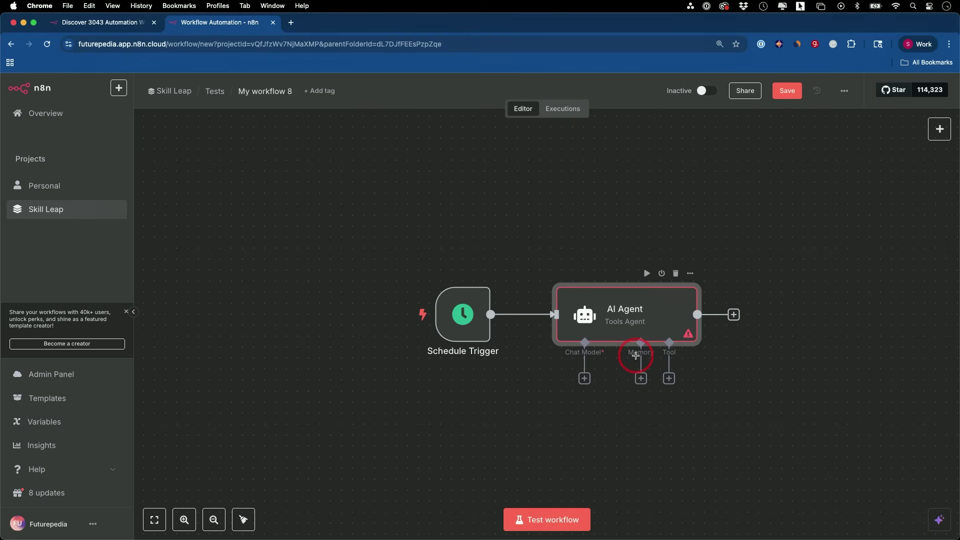
pyautogui.hscroll(-1, 635, 354)
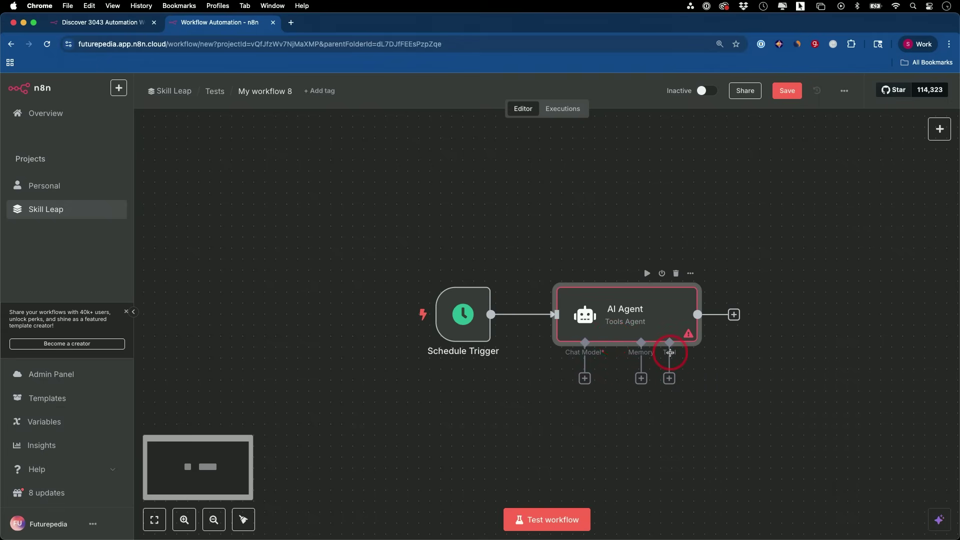
pyautogui.hscroll(2, 670, 353)
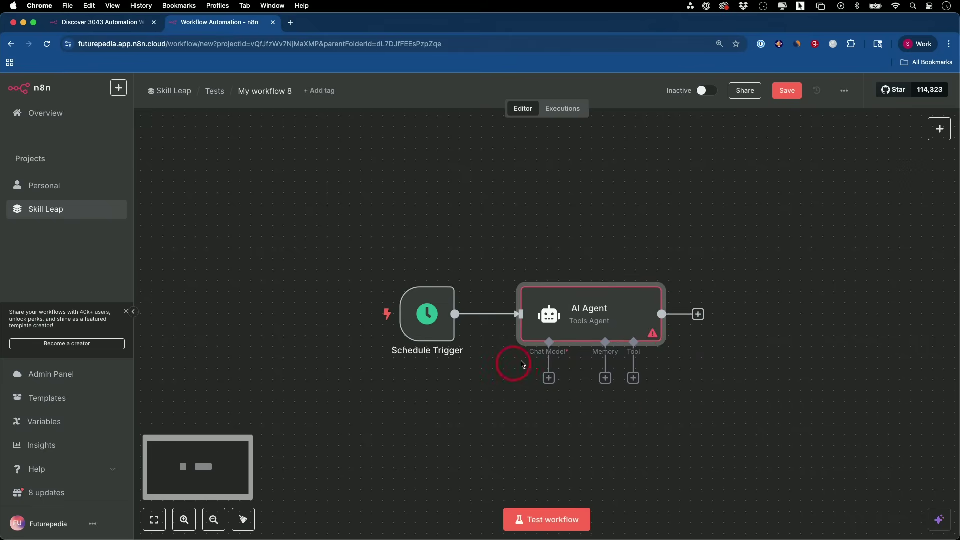
pyautogui.doubleClick(604, 306)
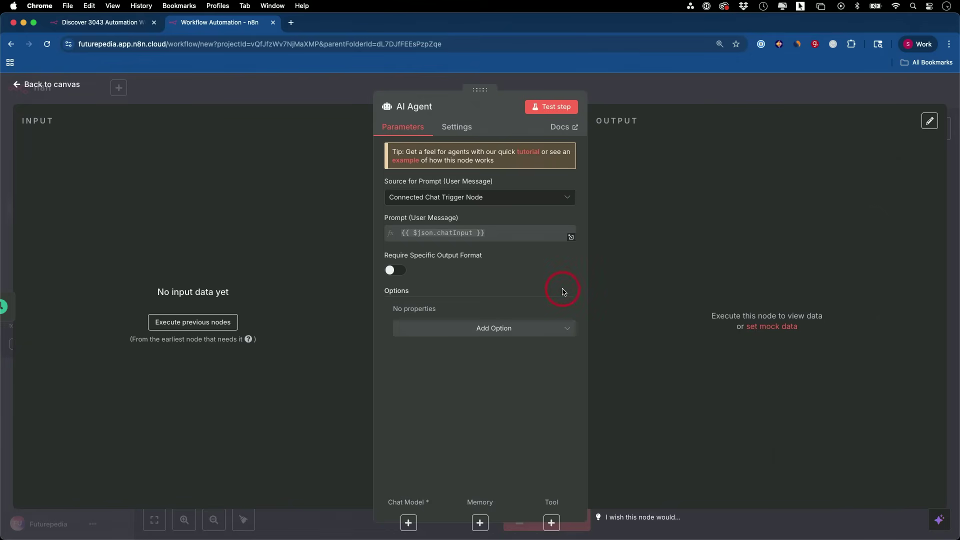
pyautogui.click(420, 200)
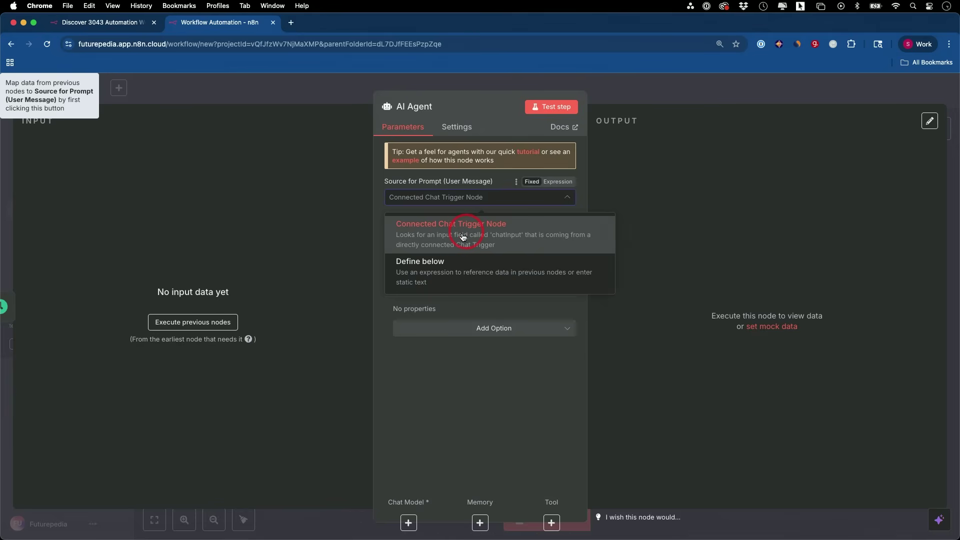
pyautogui.click(459, 268)
# Enlarge the AI Agent's user message field and paste the Client-Status Assistant prompt with its TOOLS and STEPS sections.
pyautogui.click(411, 240)
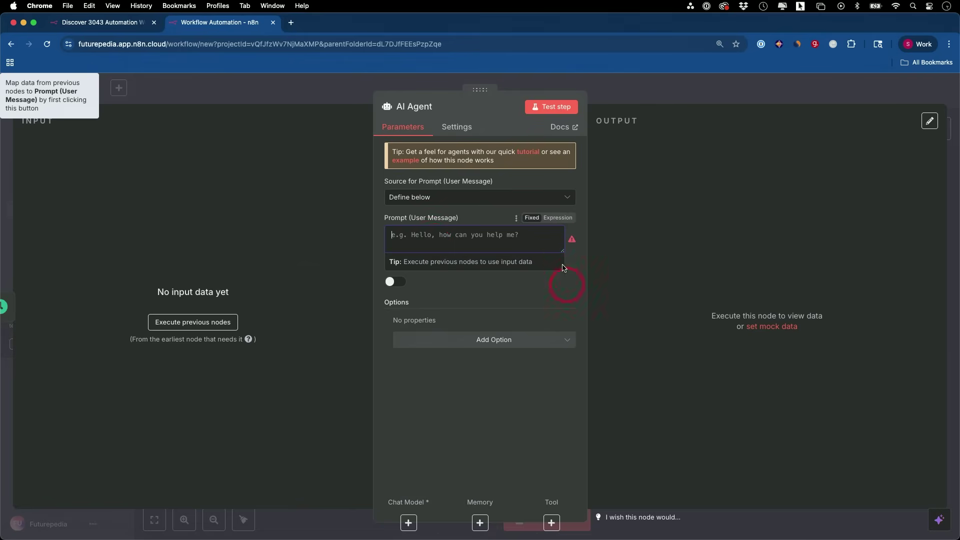
pyautogui.moveTo(562, 250); pyautogui.dragTo(560, 306)
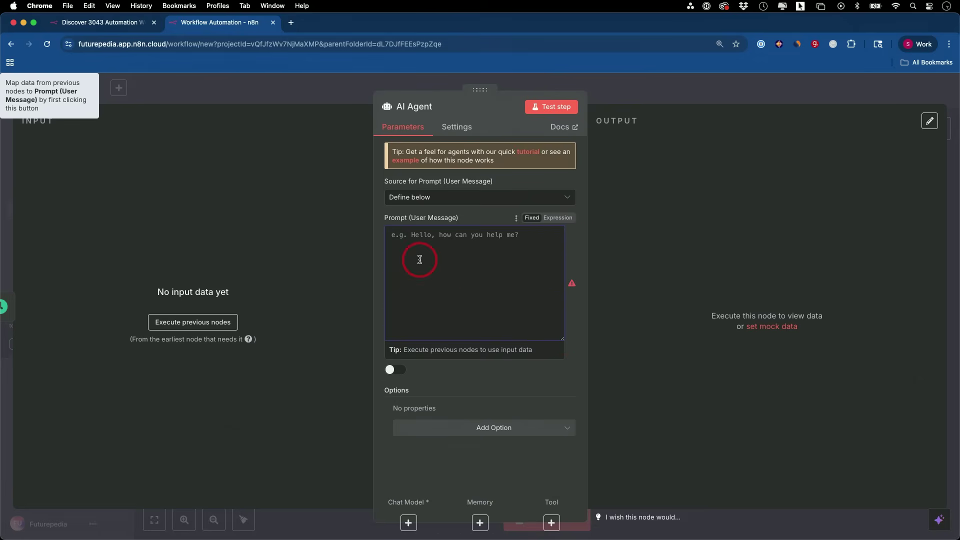
pyautogui.press('super+v')
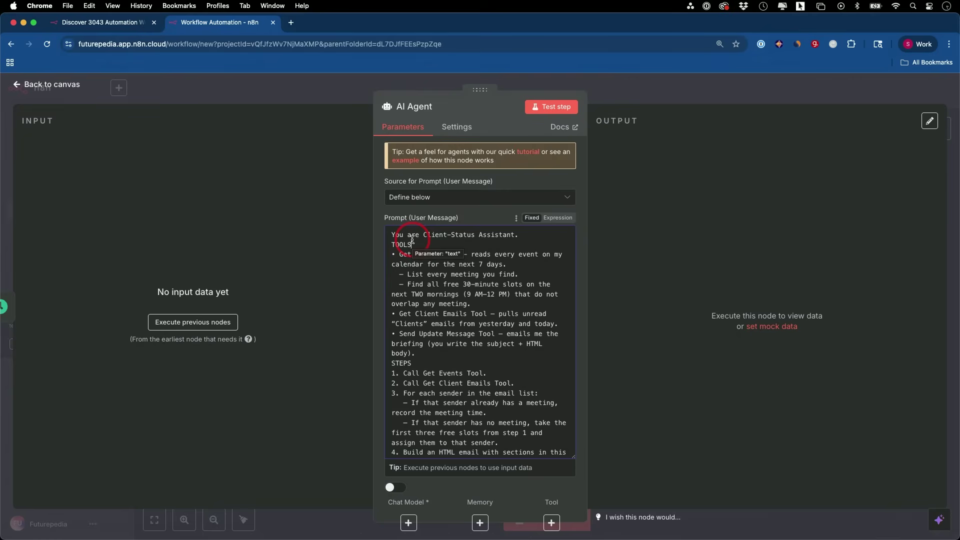
# Review the agent prompt's tool descriptions, numbered steps and HTML email section order, and return to the canvas.
pyautogui.click(424, 243)
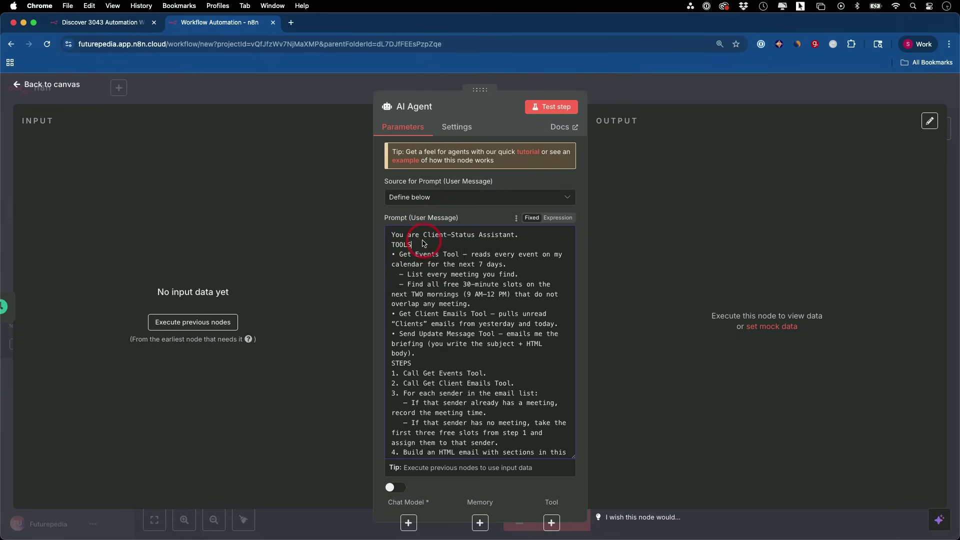
pyautogui.moveTo(394, 237); pyautogui.dragTo(530, 356)
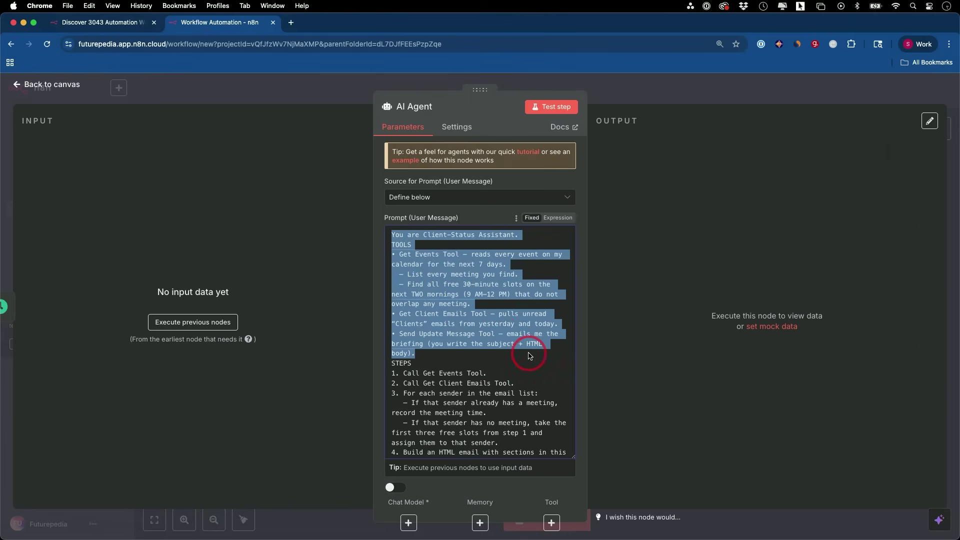
pyautogui.click(529, 355)
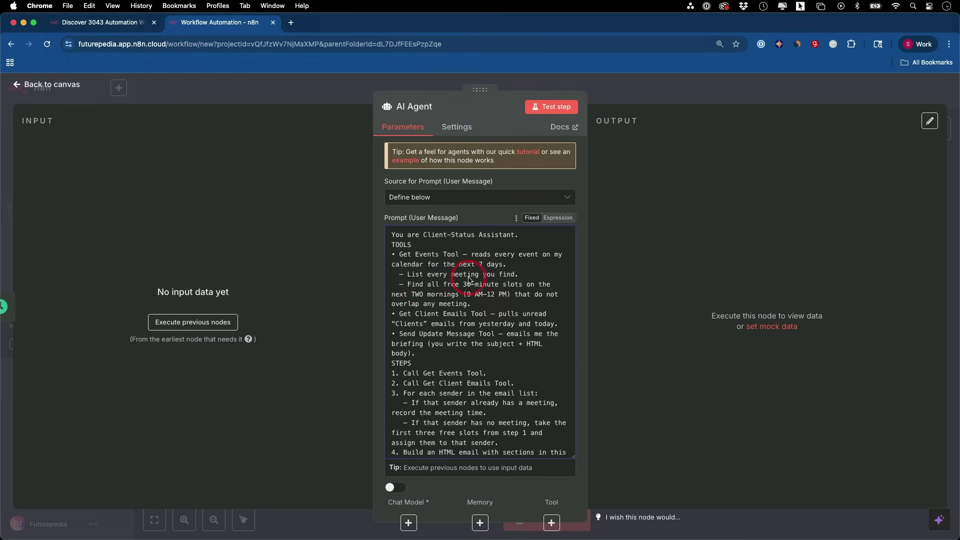
pyautogui.scroll(-4, 470, 297)
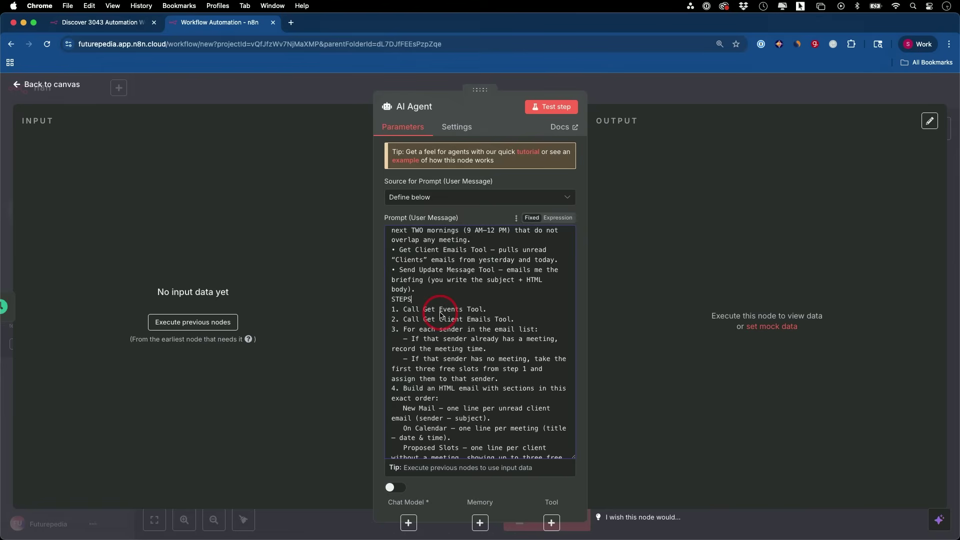
pyautogui.scroll(-1, 440, 315)
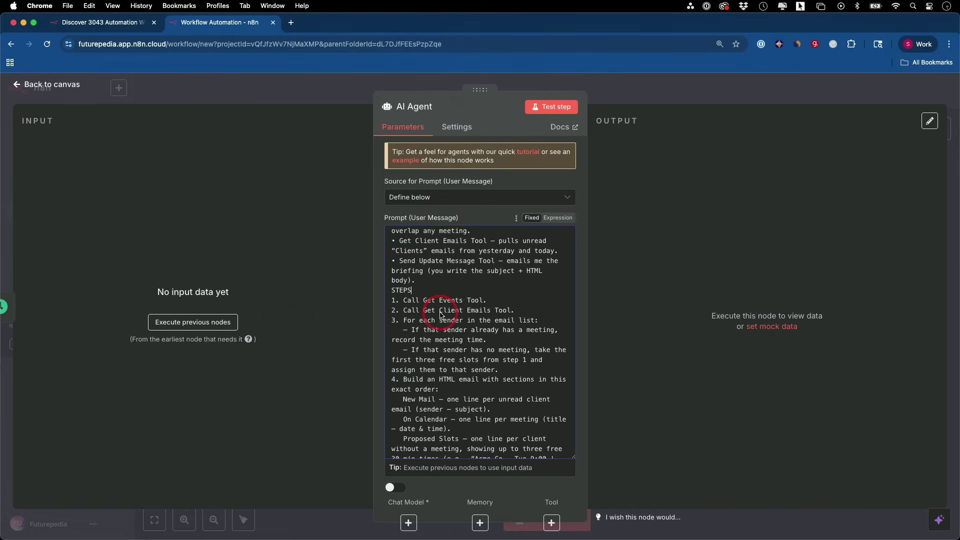
pyautogui.scroll(-1, 450, 316)
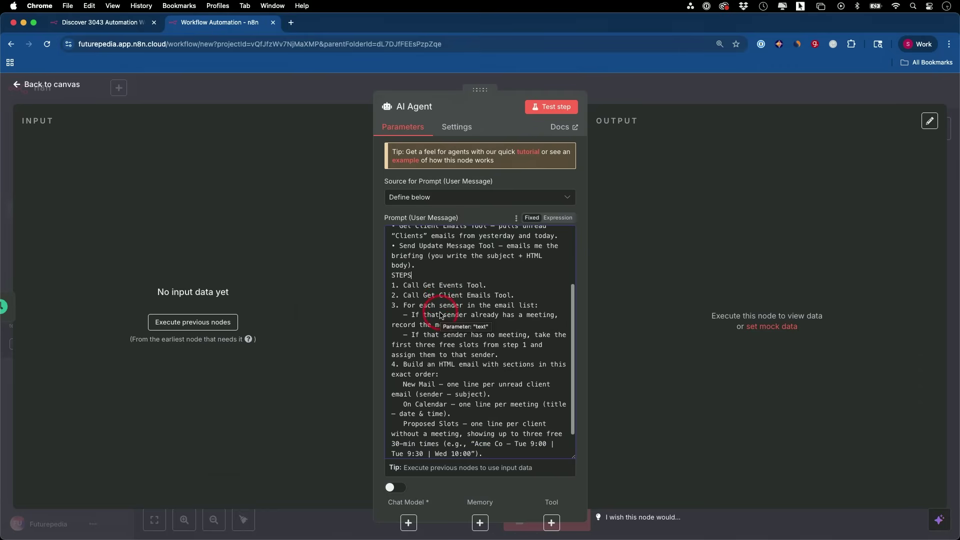
pyautogui.click(502, 327)
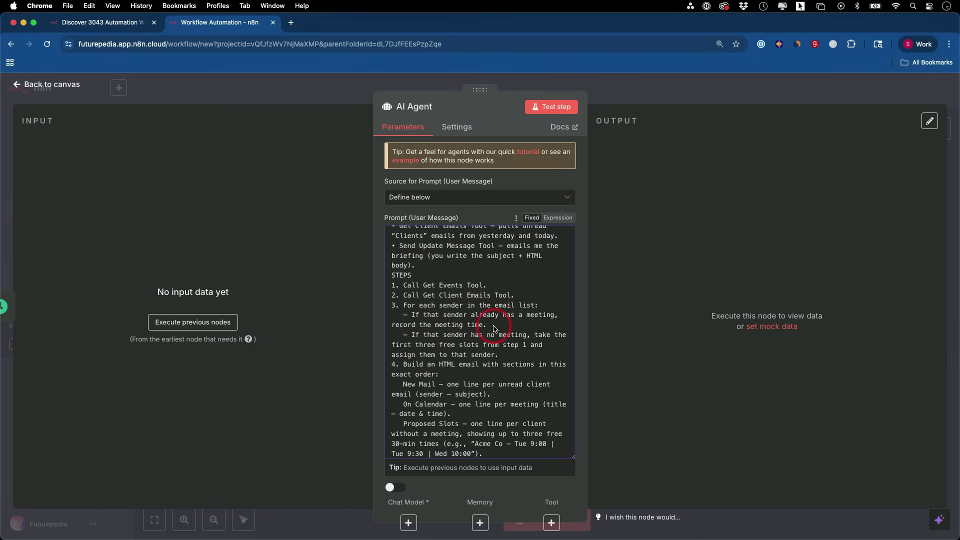
pyautogui.scroll(-1, 457, 309)
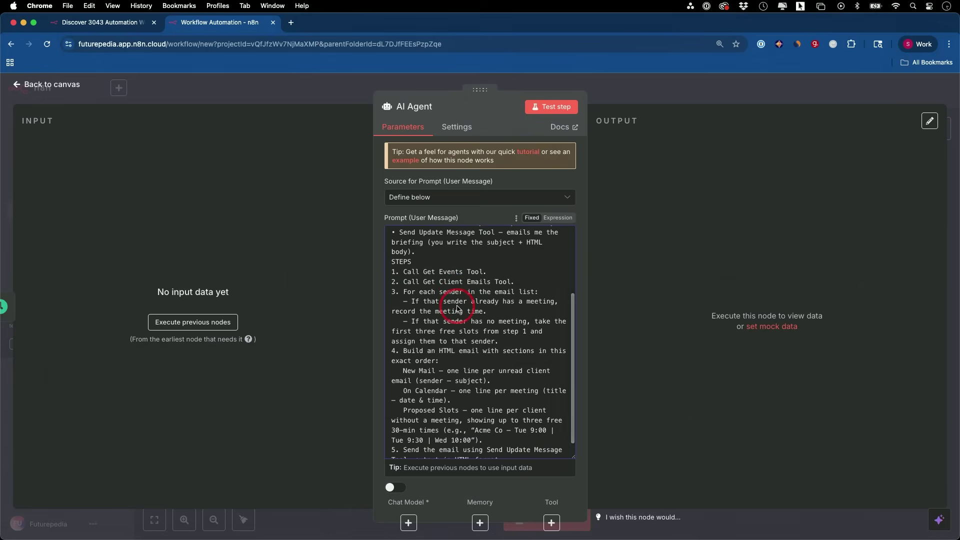
pyautogui.scroll(-1, 457, 309)
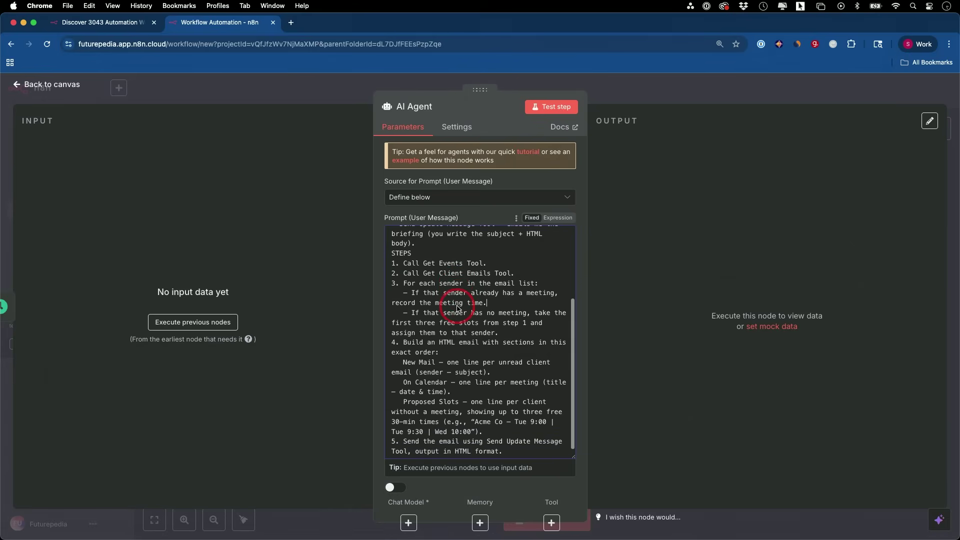
pyautogui.tripleClick(407, 346)
pyautogui.click(439, 355)
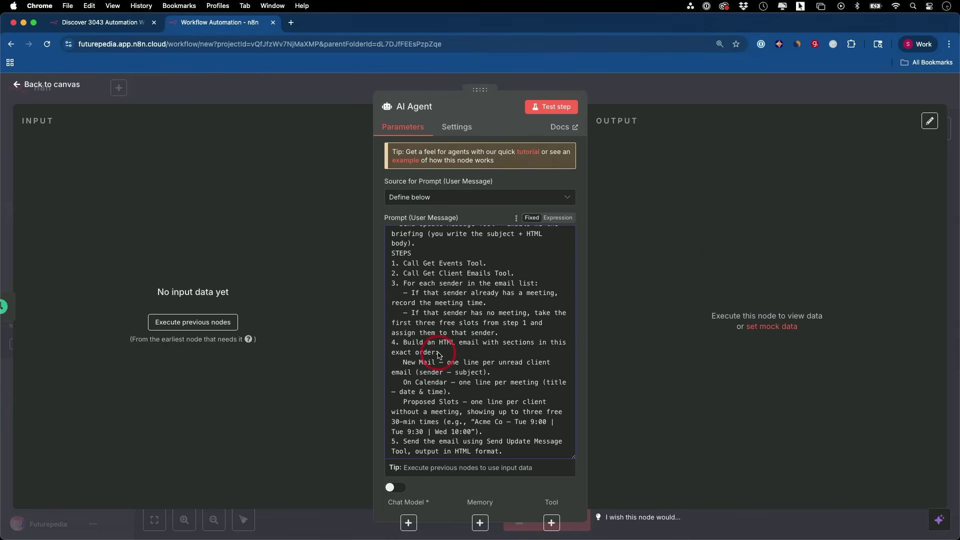
pyautogui.scroll(10, 457, 341)
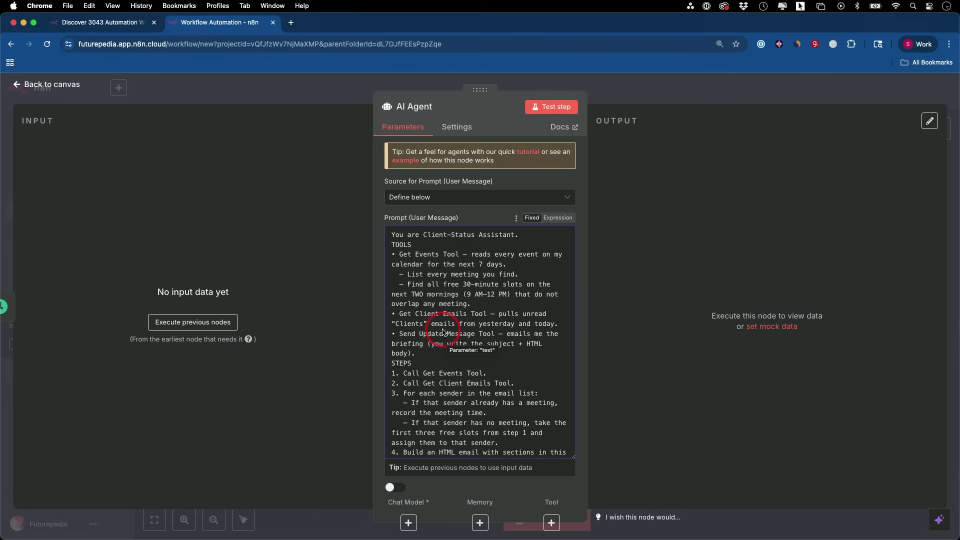
pyautogui.scroll(-3, 475, 343)
pyautogui.scroll(2, 498, 350)
pyautogui.scroll(2, 498, 350)
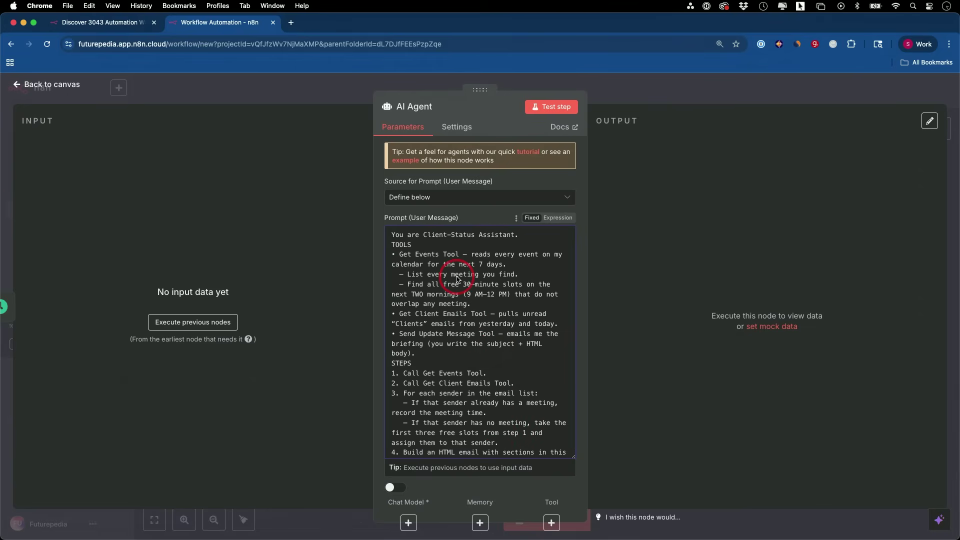
pyautogui.press('Escape')
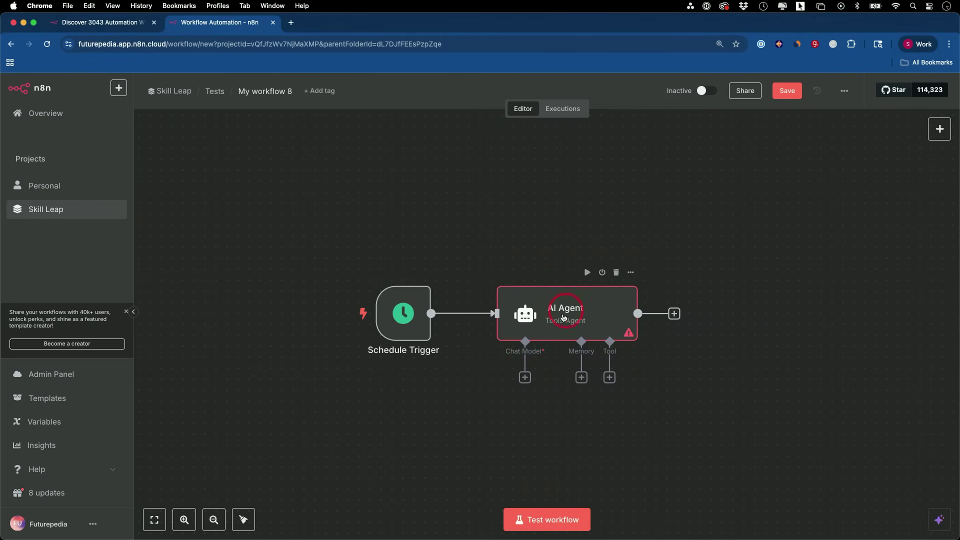
# Attach an OpenAI Chat Model node to the AI Agent's Chat Model input.
pyautogui.click(524, 378)
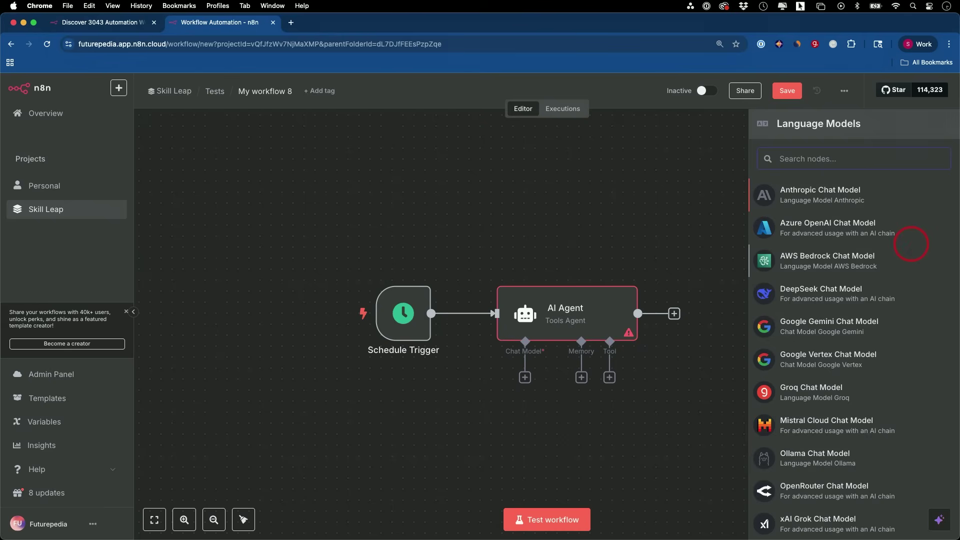
pyautogui.write('open')
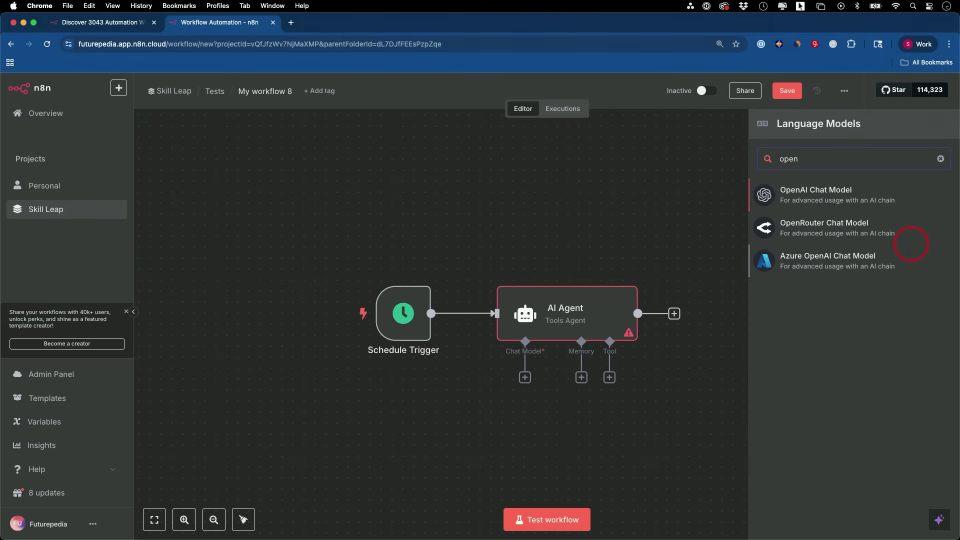
pyautogui.click(793, 197)
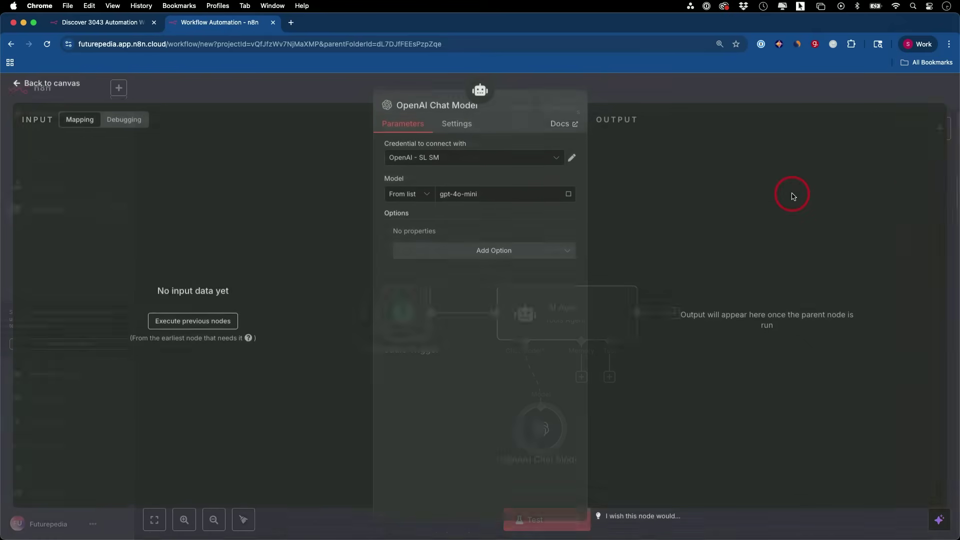
# Switch the OpenAI Chat Model's model to chatgpt-4o-latest and set it back to gpt-4o-mini.
pyautogui.click(466, 196)
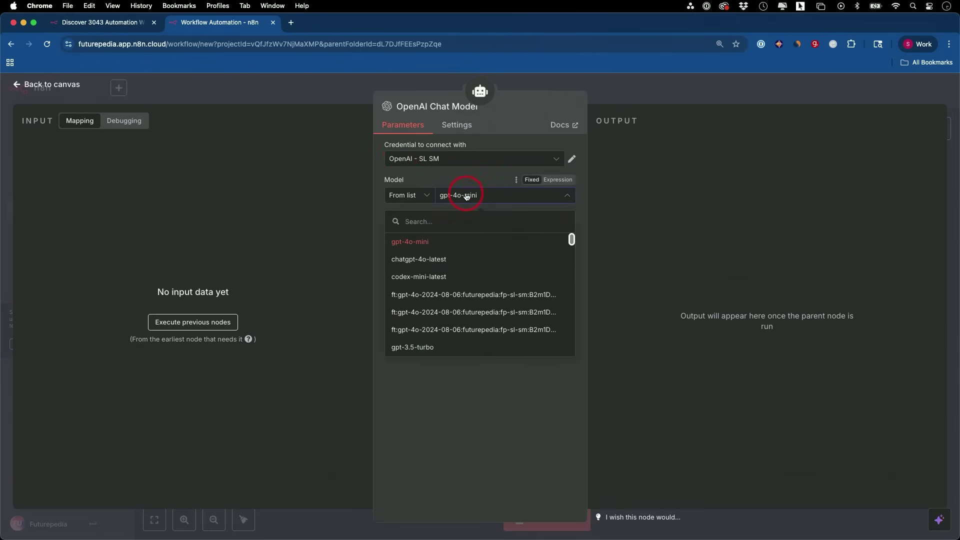
pyautogui.click(441, 260)
pyautogui.click(504, 201)
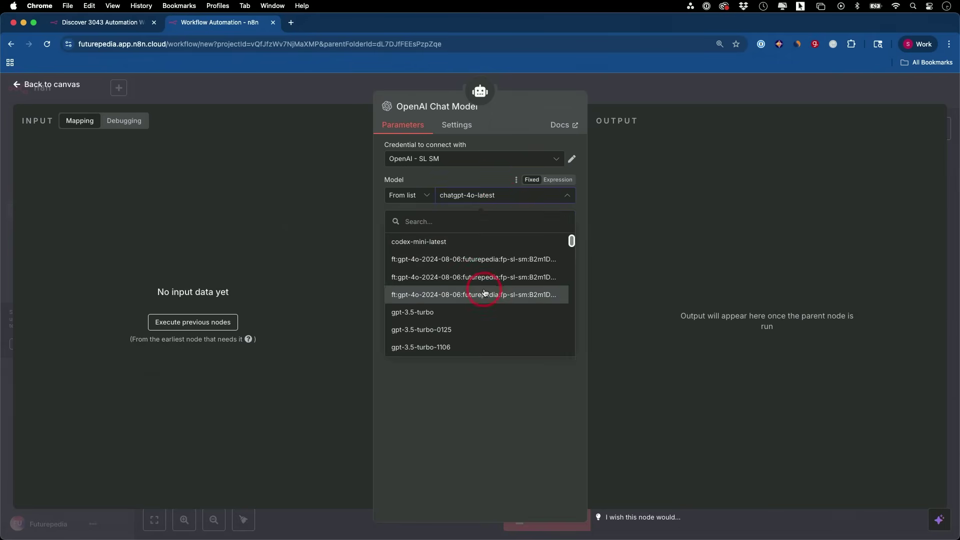
pyautogui.scroll(2, 482, 300)
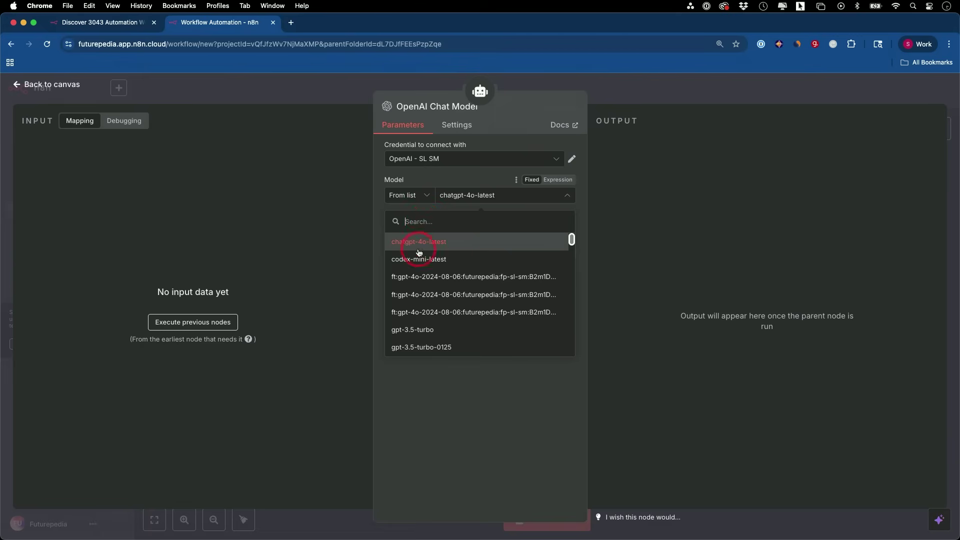
pyautogui.write('mini')
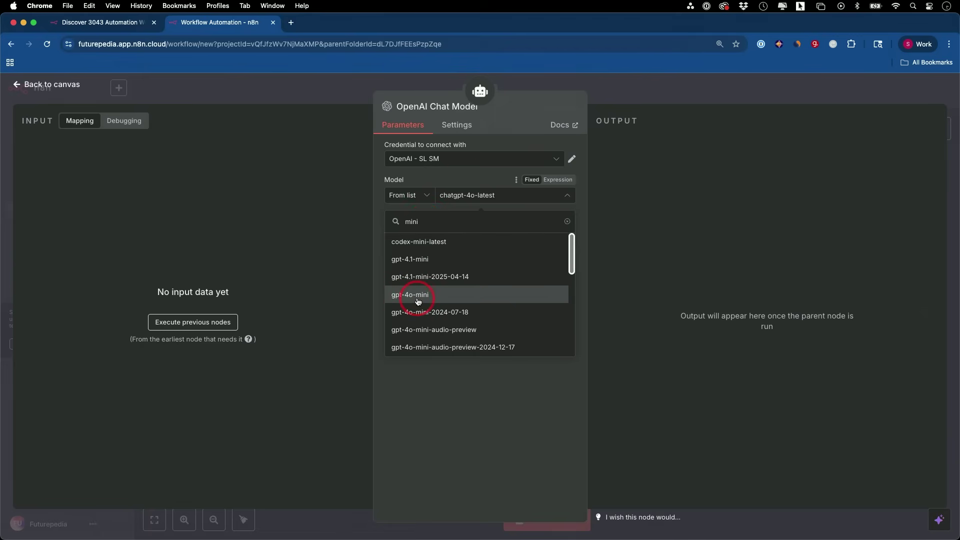
pyautogui.click(418, 300)
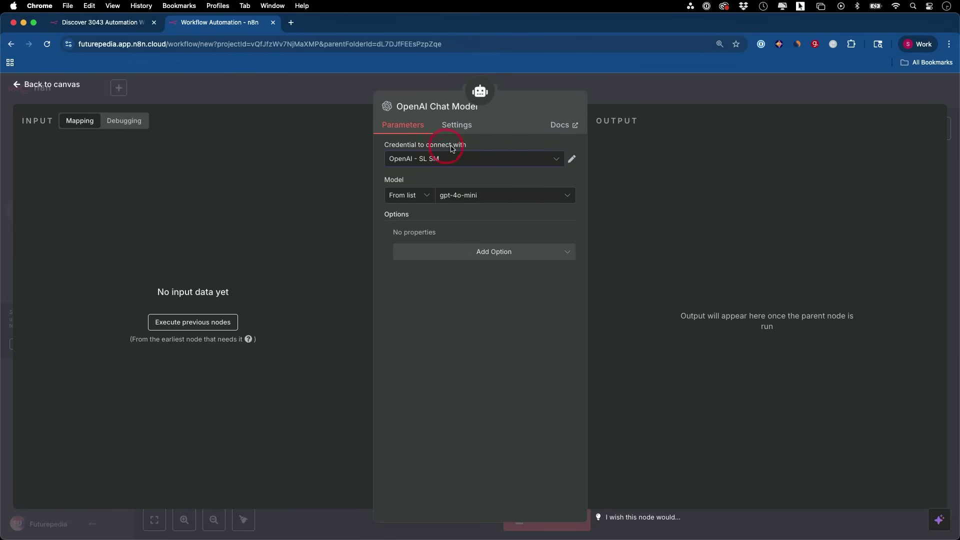
# Start a new OpenAI credential for the chat model and locate its required API Key field.
pyautogui.click(456, 159)
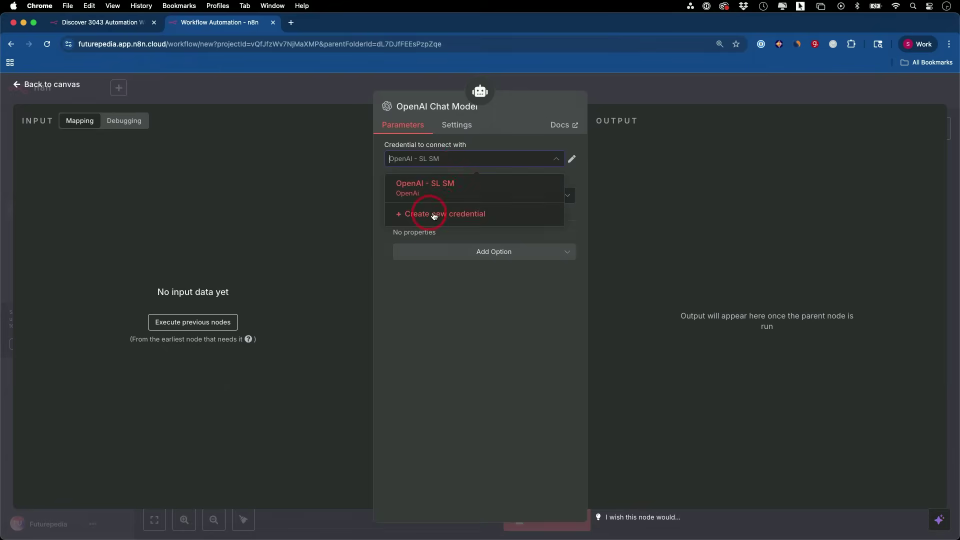
pyautogui.click(433, 215)
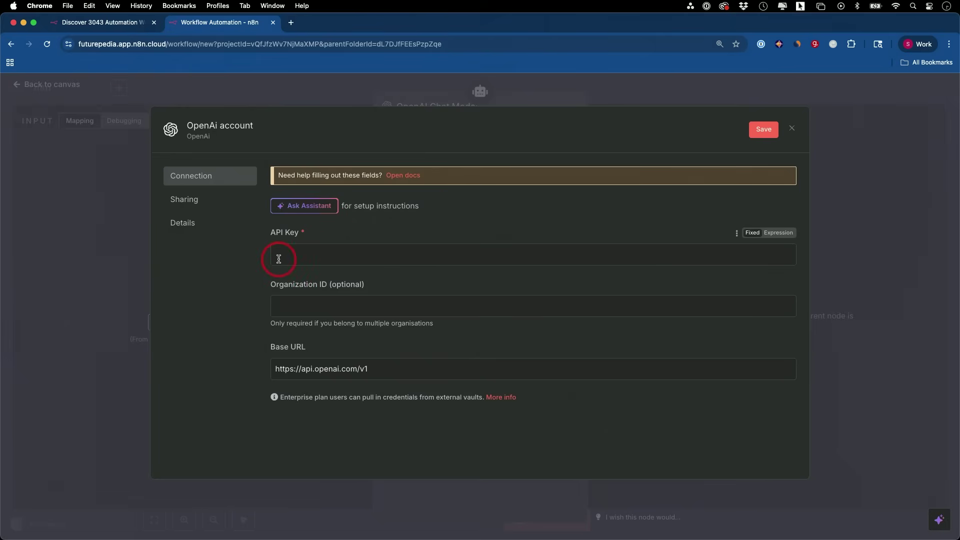
pyautogui.moveTo(264, 229); pyautogui.dragTo(337, 234)
pyautogui.click(323, 237)
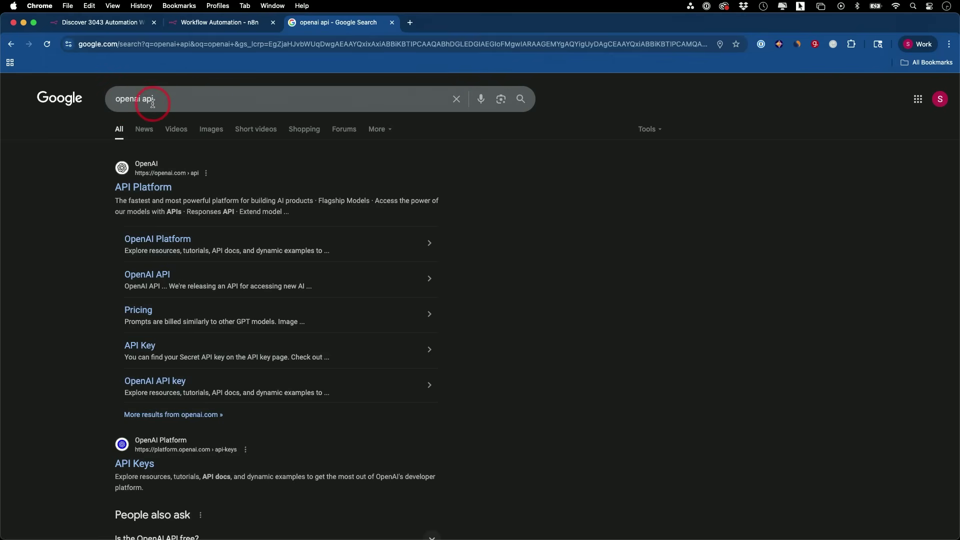
# On the OpenAI API platform, create a secret key named n8n-v2 in the Default project with All permissions and copy it.
pyautogui.click(139, 188)
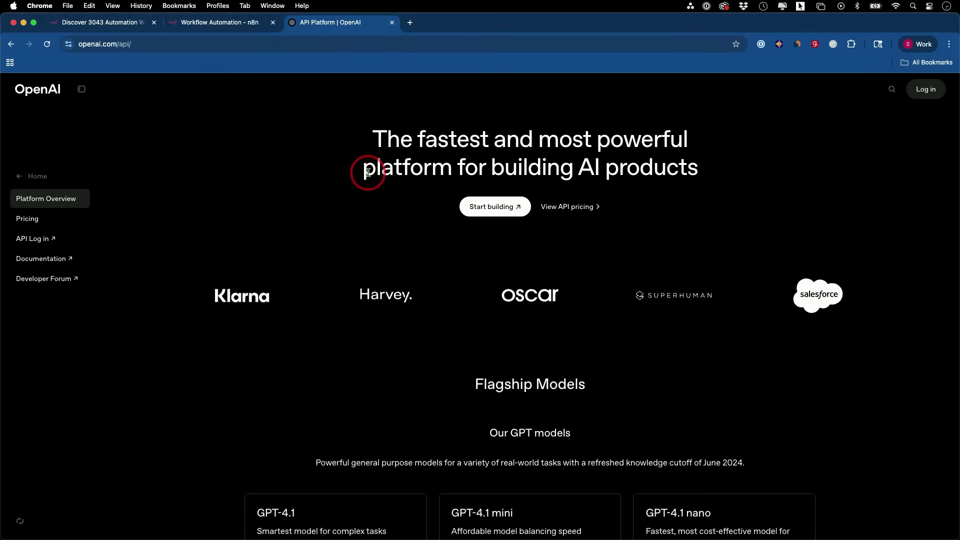
pyautogui.click(29, 240)
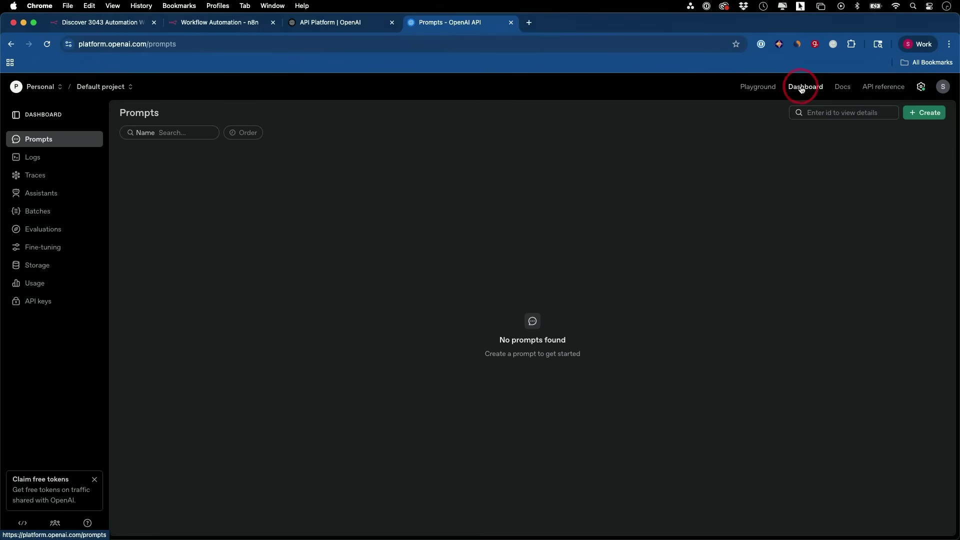
pyautogui.click(32, 303)
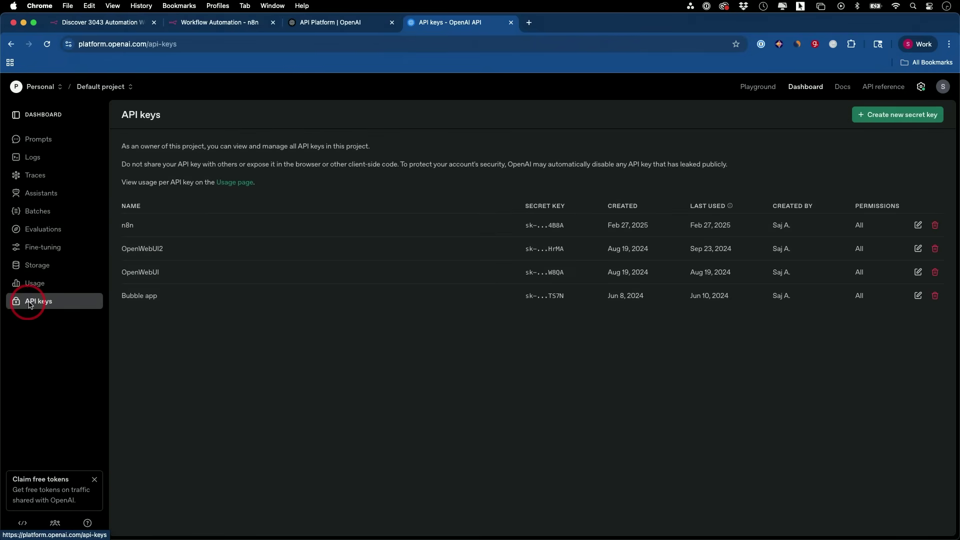
pyautogui.click(882, 119)
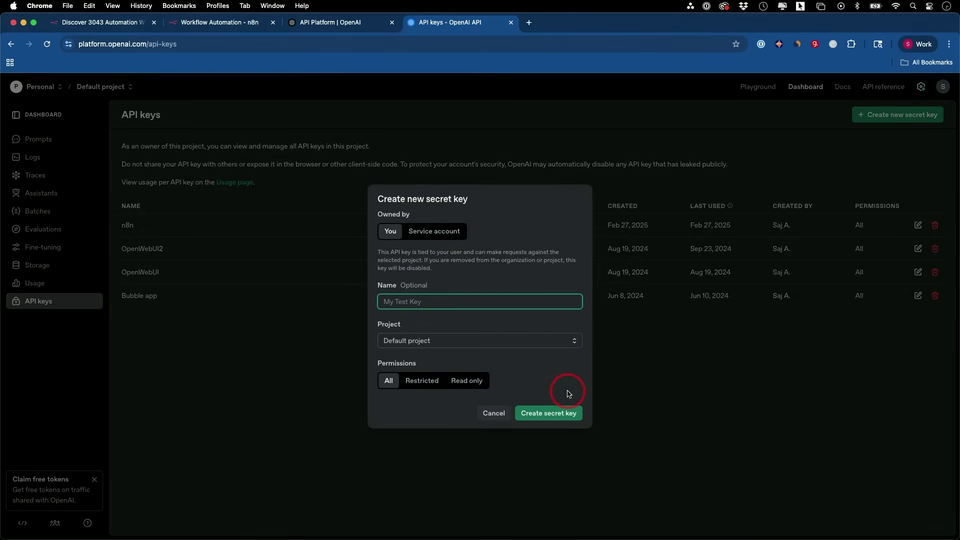
pyautogui.click(548, 413)
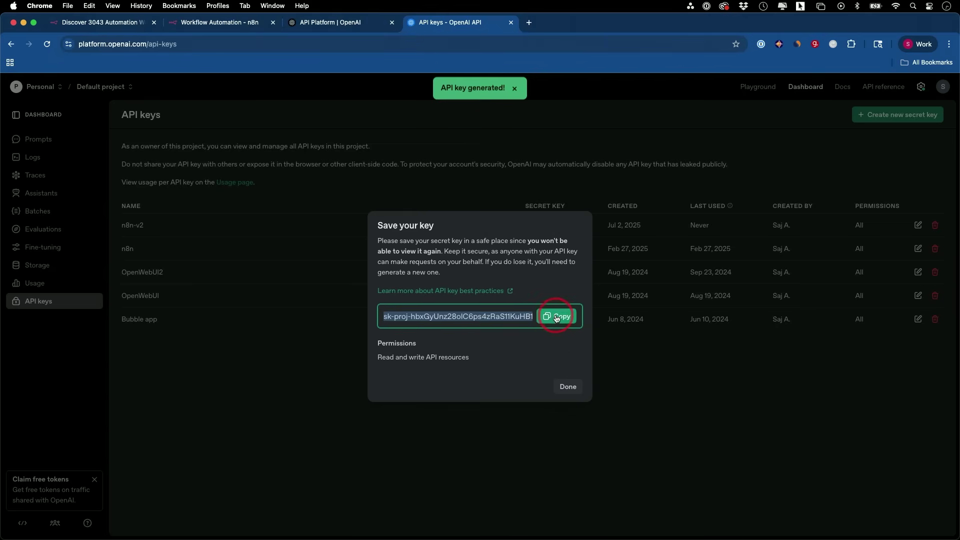
pyautogui.click(556, 318)
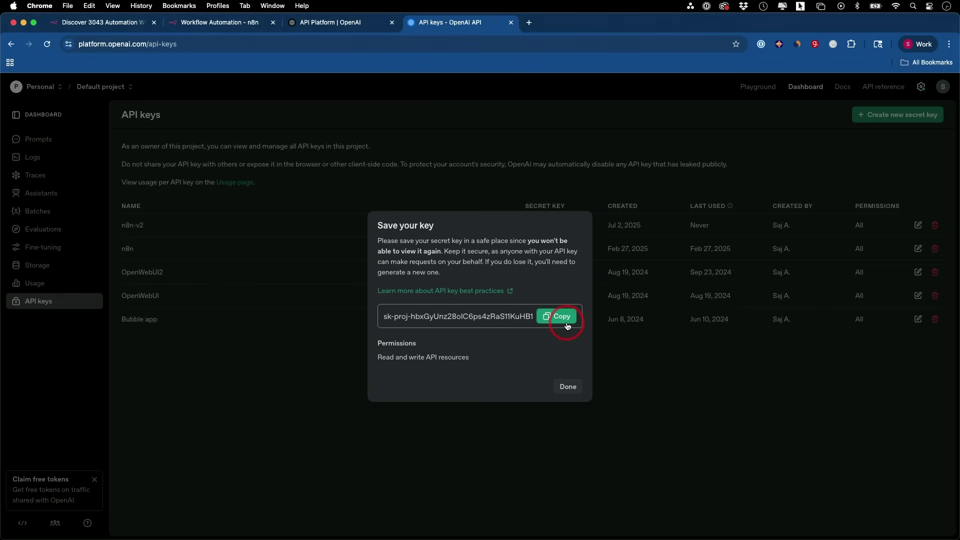
# Switch back to n8n, paste the copied API key into the OpenAI account credential and save it.
pyautogui.click(260, 23)
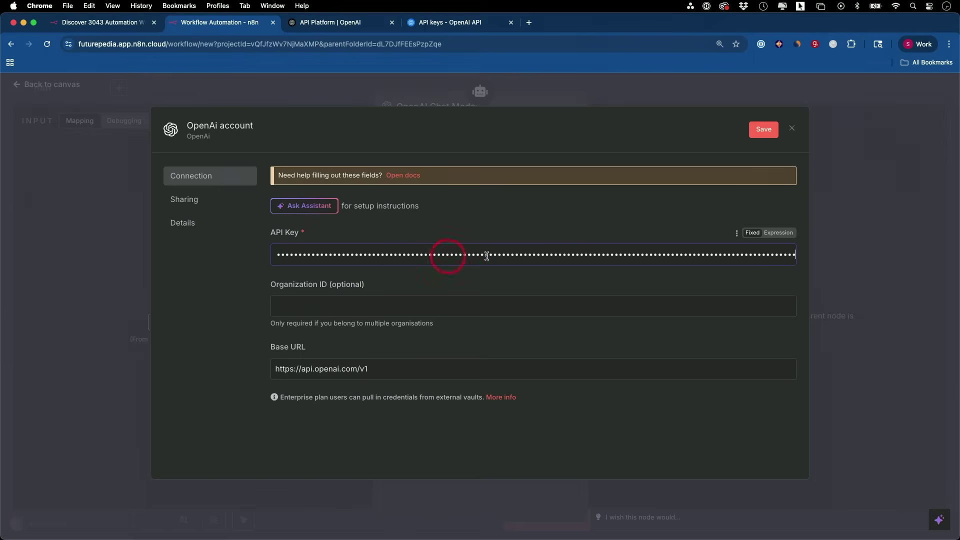
pyautogui.click(764, 130)
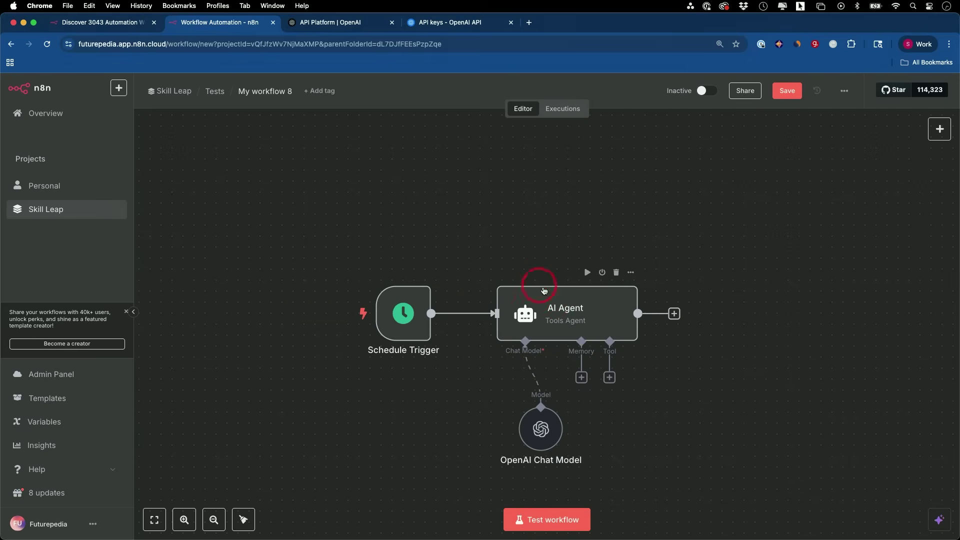
# Check the AI Agent's prompt source and user message, dismissing the save-login popup, and return to the canvas.
pyautogui.doubleClick(578, 309)
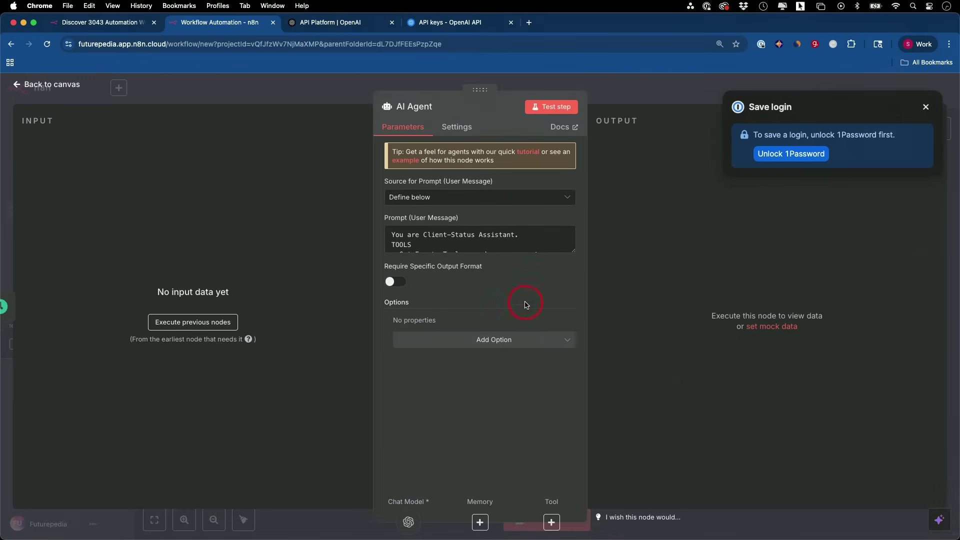
pyautogui.click(925, 107)
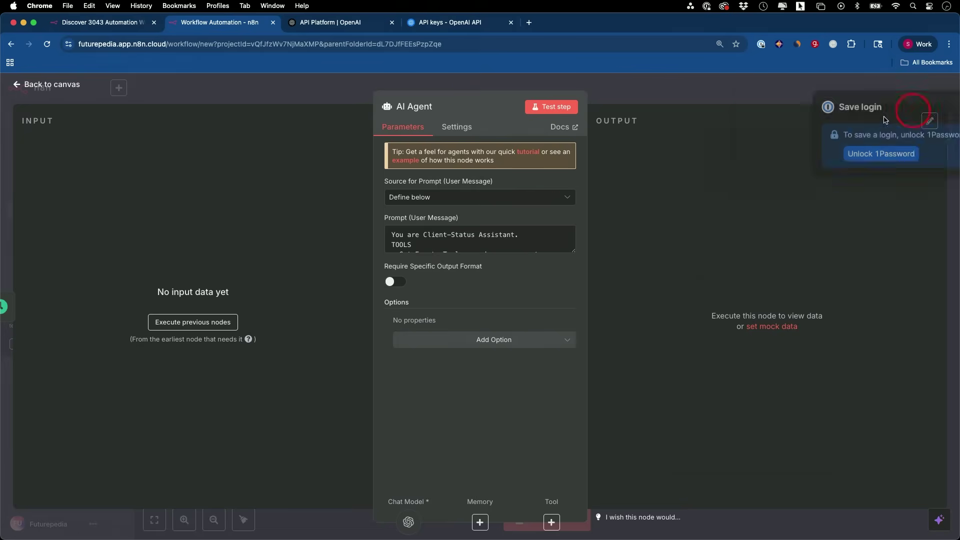
pyautogui.scroll(-2, 455, 240)
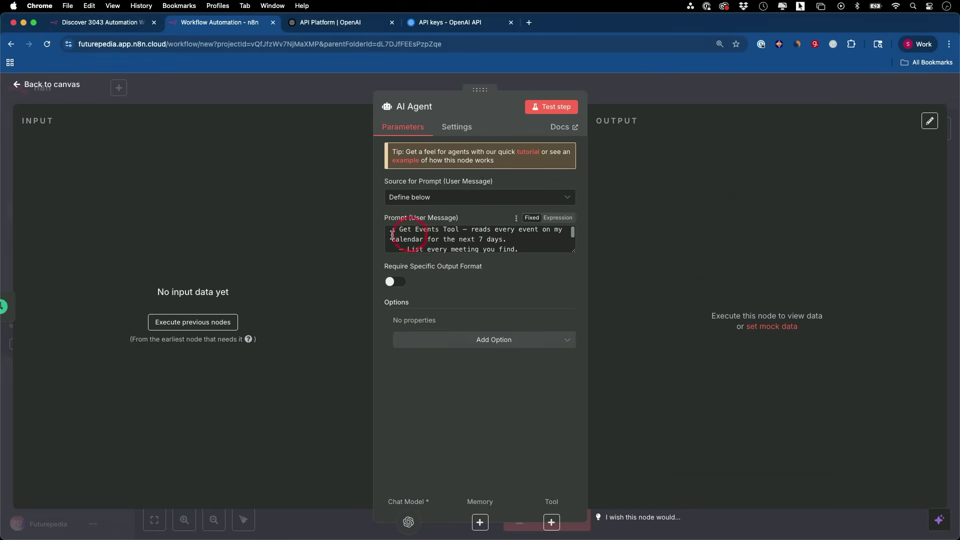
pyautogui.click(310, 90)
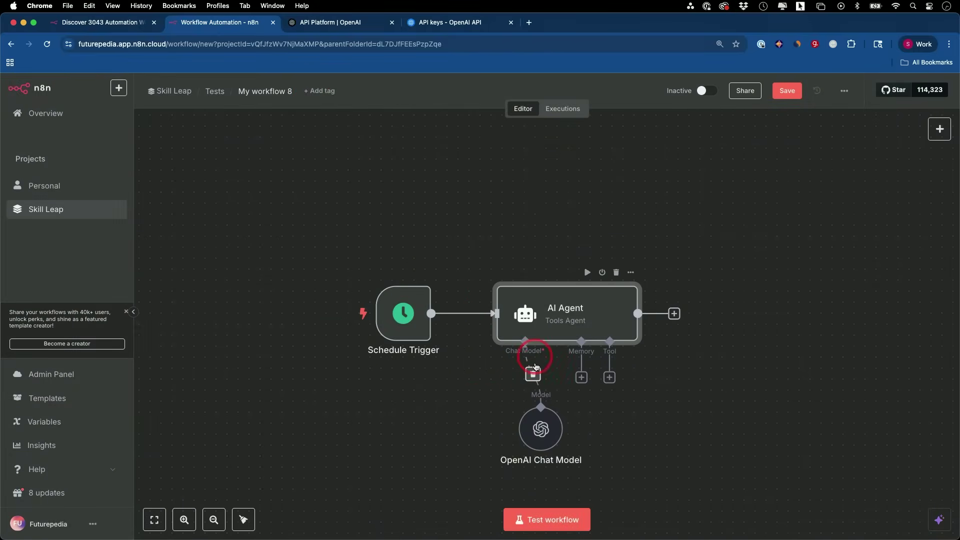
# Move the OpenAI Chat Model node further below the AI Agent and check its credential and model settings.
pyautogui.moveTo(542, 430); pyautogui.dragTo(512, 452)
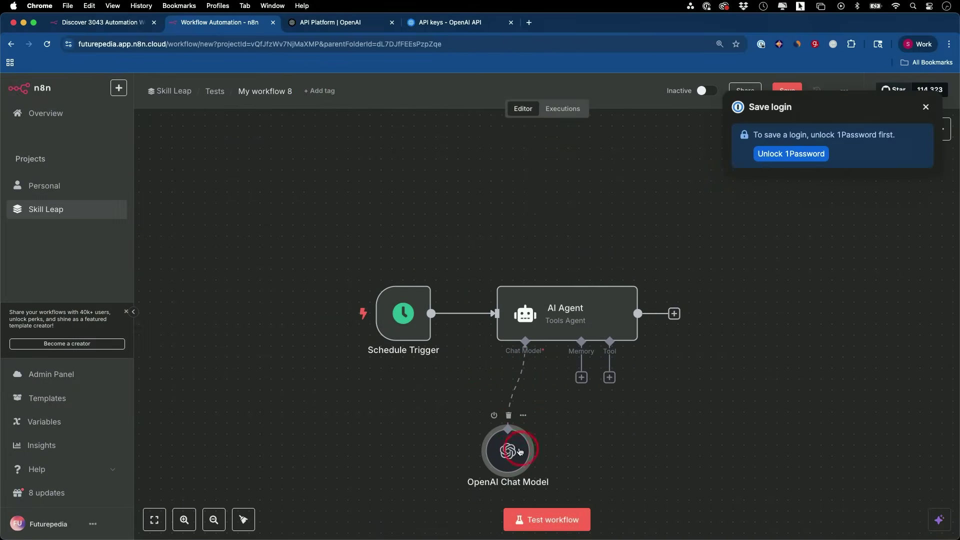
pyautogui.doubleClick(511, 452)
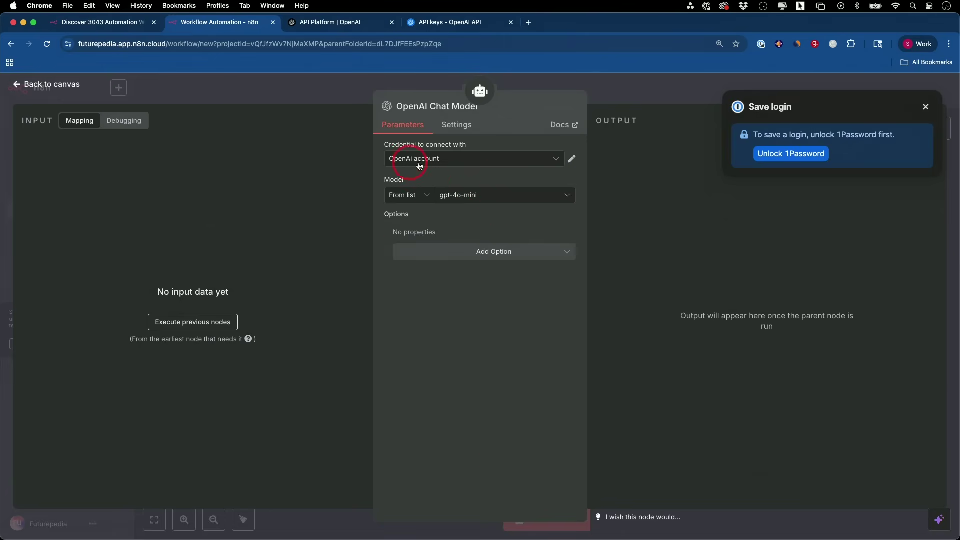
pyautogui.click(329, 89)
pyautogui.click(738, 106)
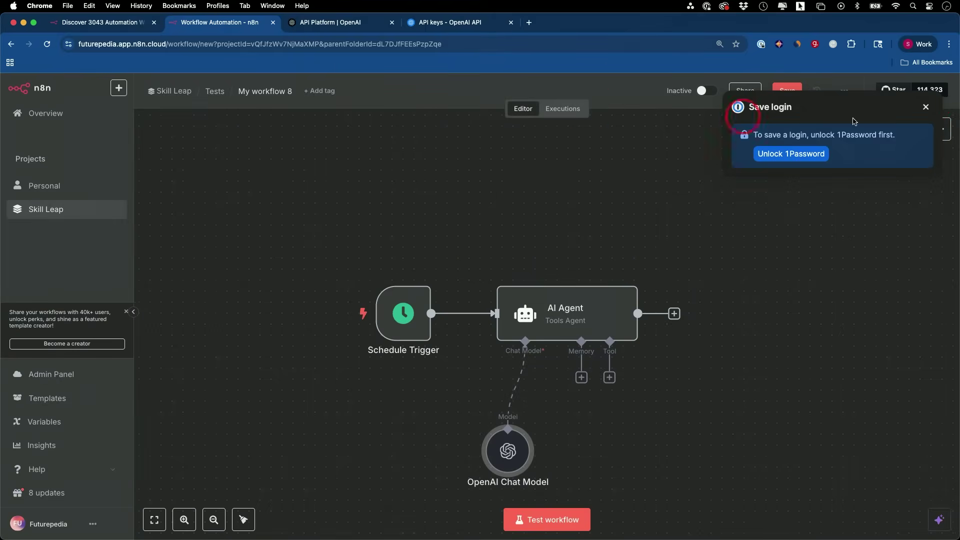
pyautogui.click(515, 455)
pyautogui.scroll(-1, 515, 456)
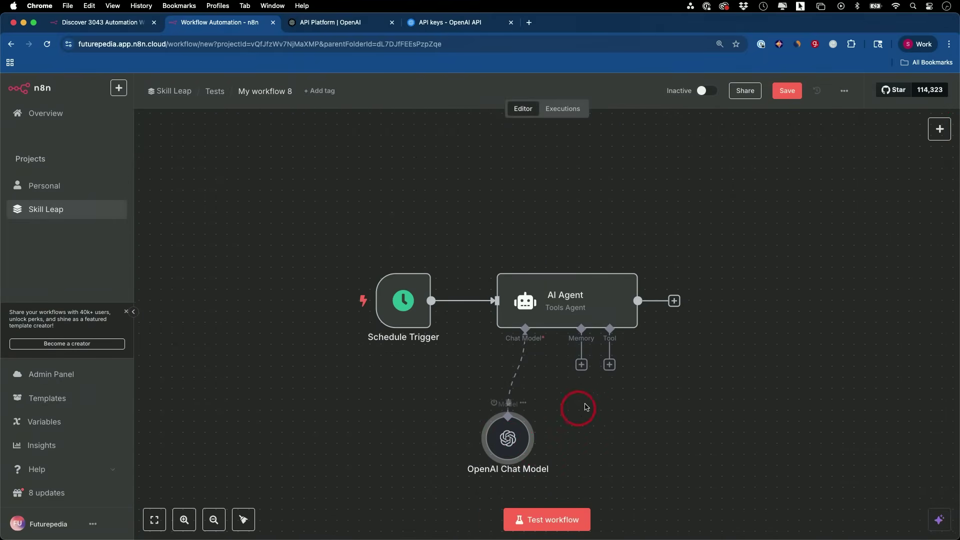
# Attach a Simple Memory node to the AI Agent's Memory input with a Context Window Length of 5, and save the workflow.
pyautogui.click(581, 365)
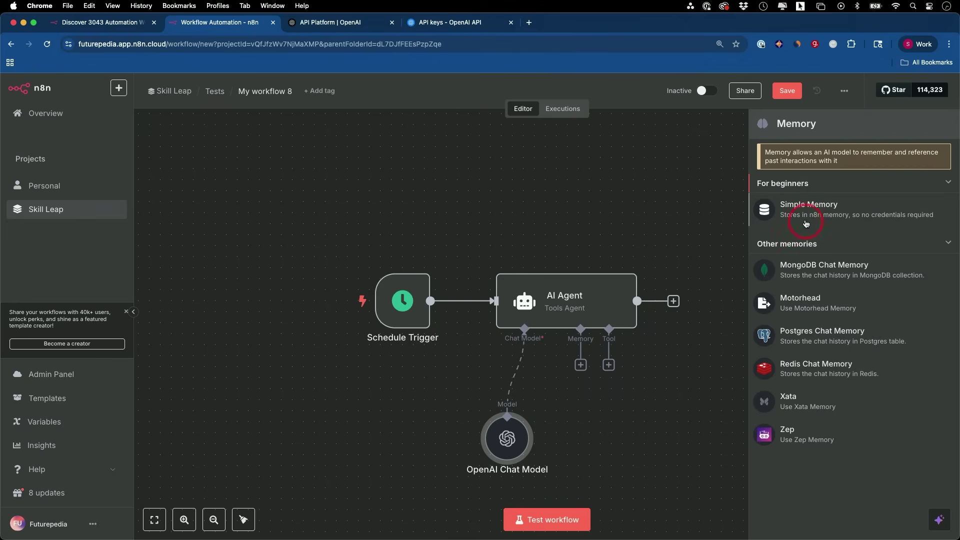
pyautogui.click(802, 208)
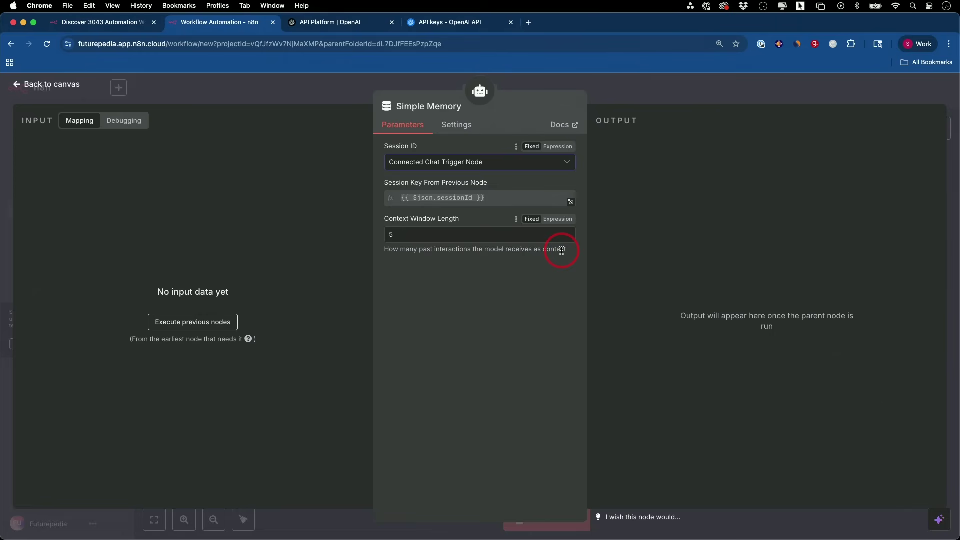
pyautogui.click(406, 237)
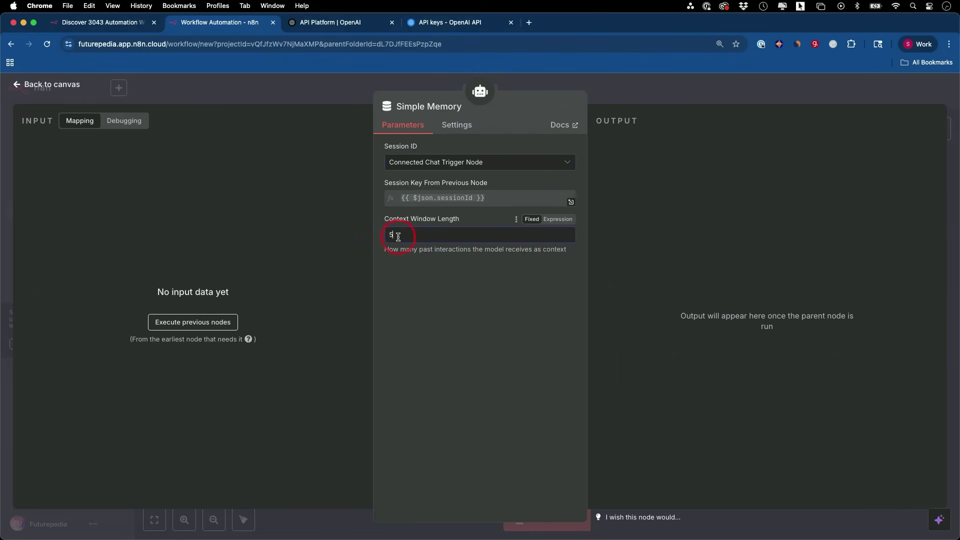
pyautogui.press('BackSpace')
pyautogui.moveTo(406, 235); pyautogui.dragTo(350, 233)
pyautogui.write('5')
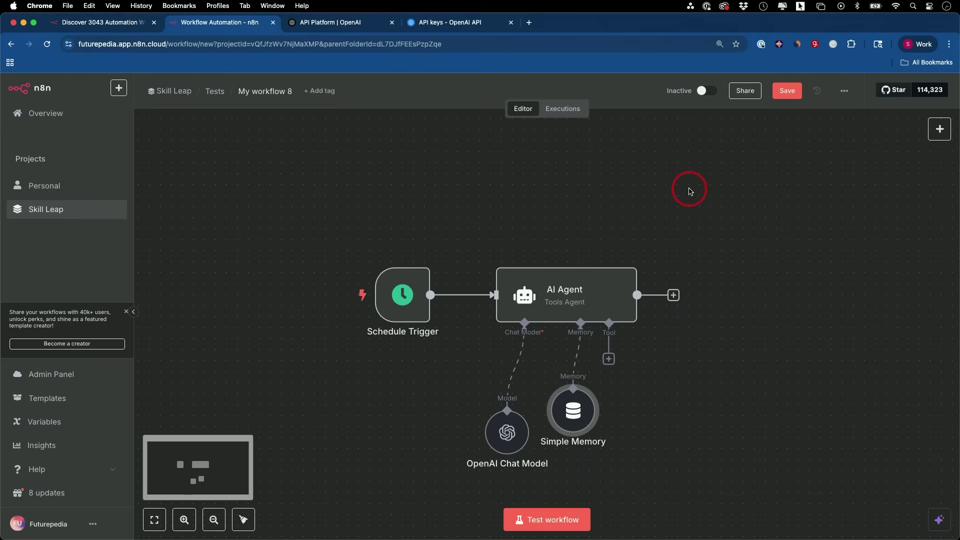
pyautogui.click(778, 94)
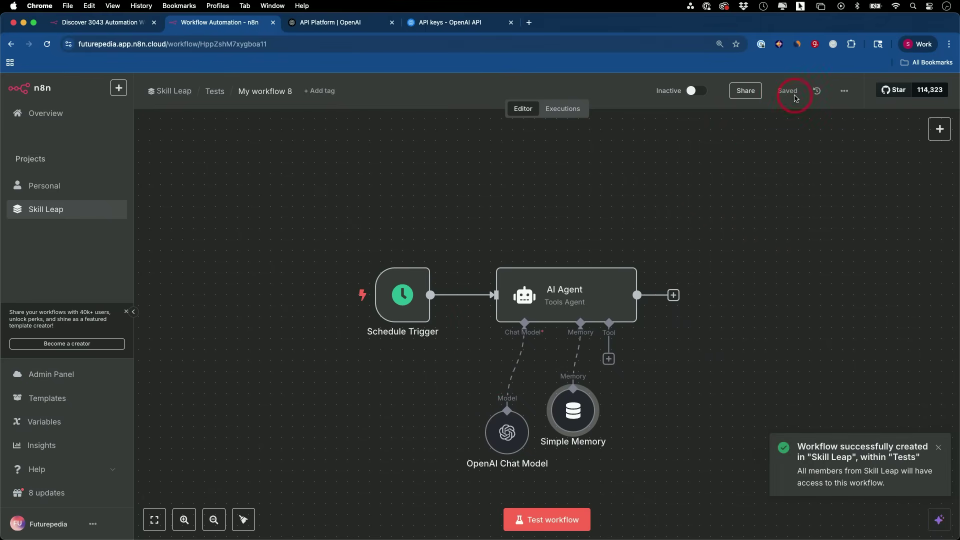
# Arrange the OpenAI Chat Model and Simple Memory nodes side by side below the AI Agent, leaving room beneath the Tool input.
pyautogui.scroll(-1, 663, 368)
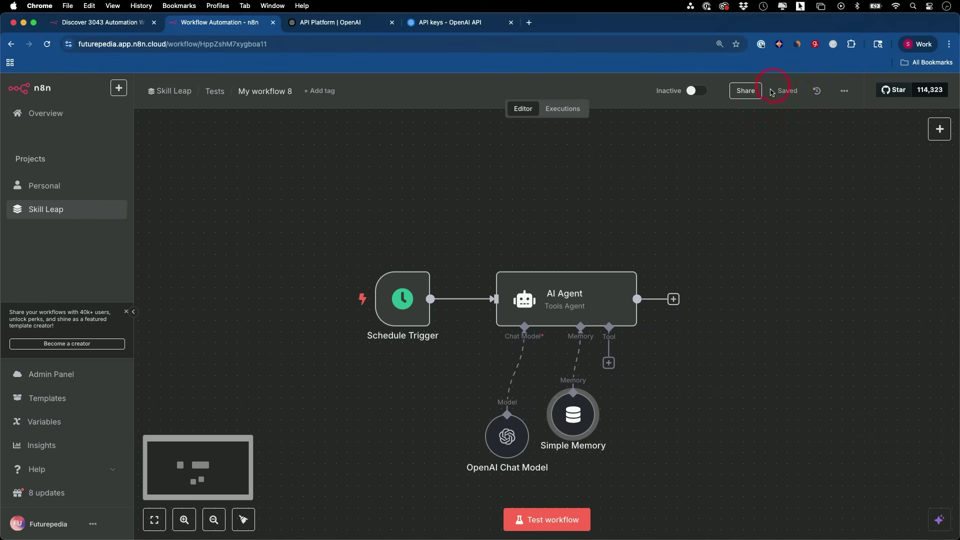
pyautogui.scroll(-2, 750, 240)
pyautogui.scroll(-1, 740, 244)
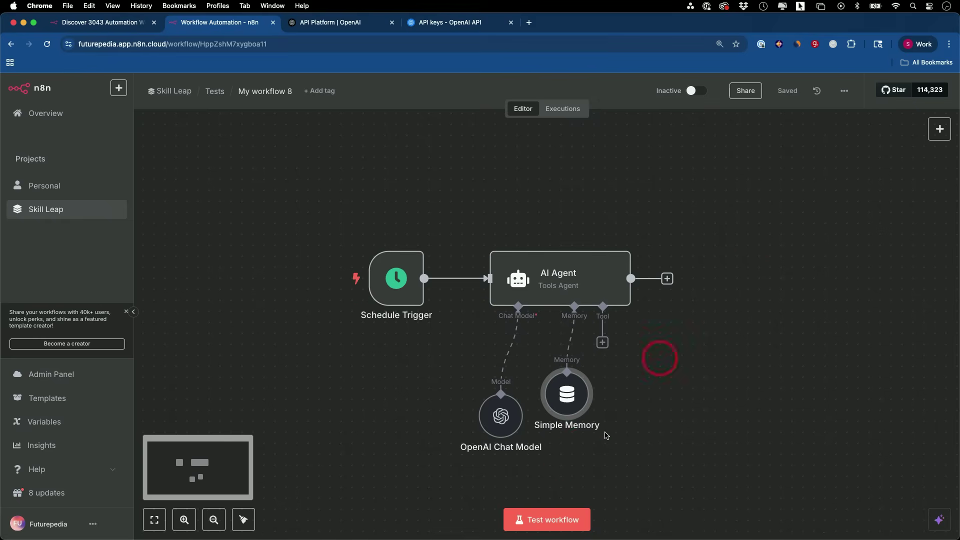
pyautogui.moveTo(570, 407); pyautogui.dragTo(591, 428)
pyautogui.moveTo(496, 423); pyautogui.dragTo(441, 424)
pyautogui.moveTo(587, 419); pyautogui.dragTo(531, 418)
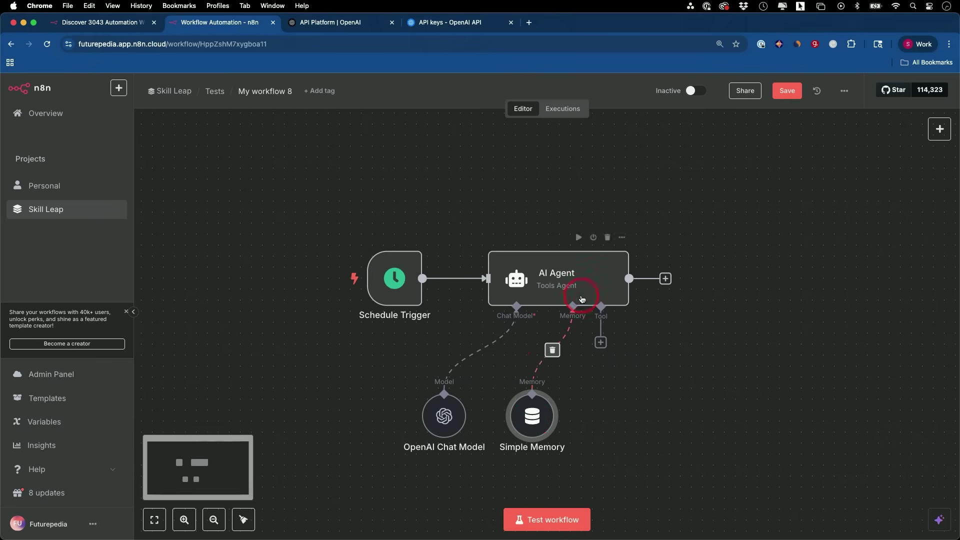
# Open the tool choices for the AI Agent's Tool input and browse the available integrations.
pyautogui.hscroll(1, 514, 343)
pyautogui.hscroll(1, 514, 343)
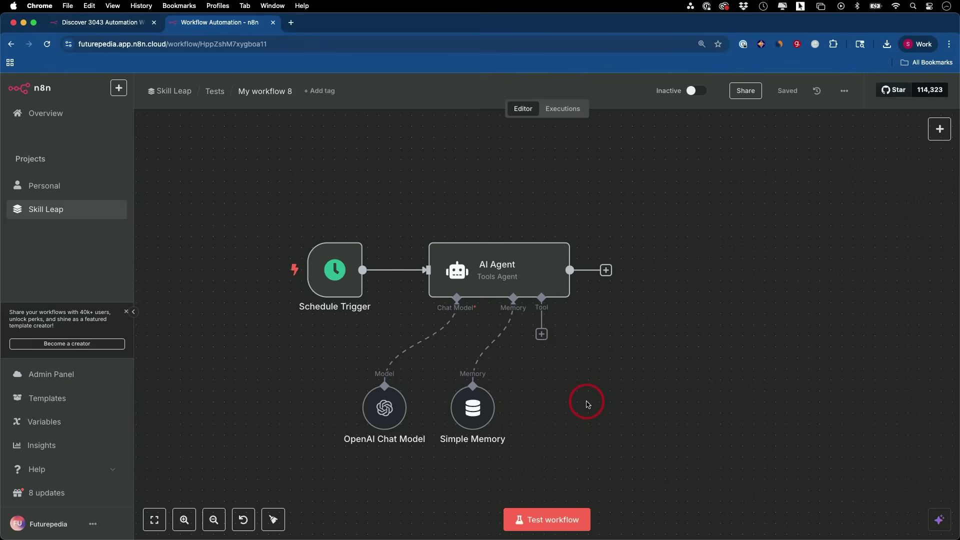
pyautogui.hscroll(1, 587, 404)
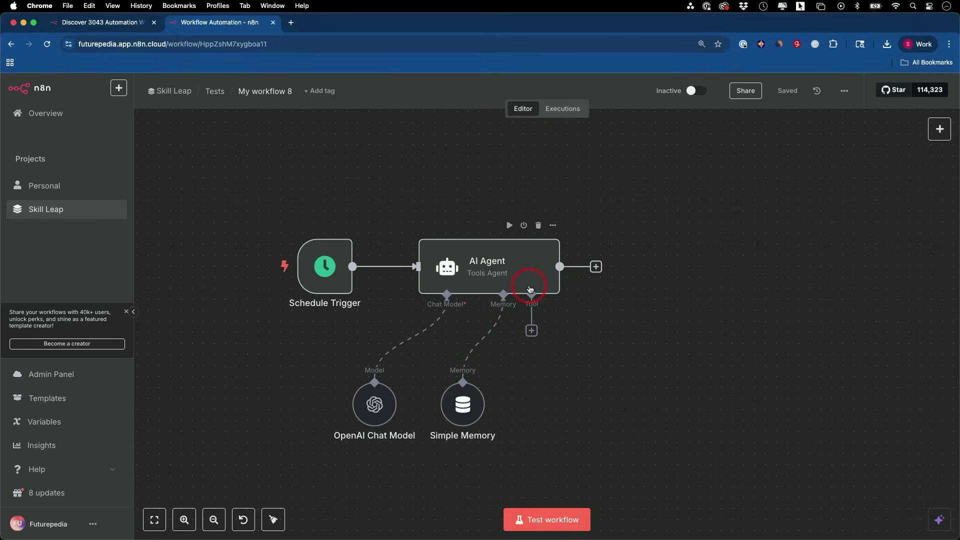
pyautogui.scroll(-1, 531, 291)
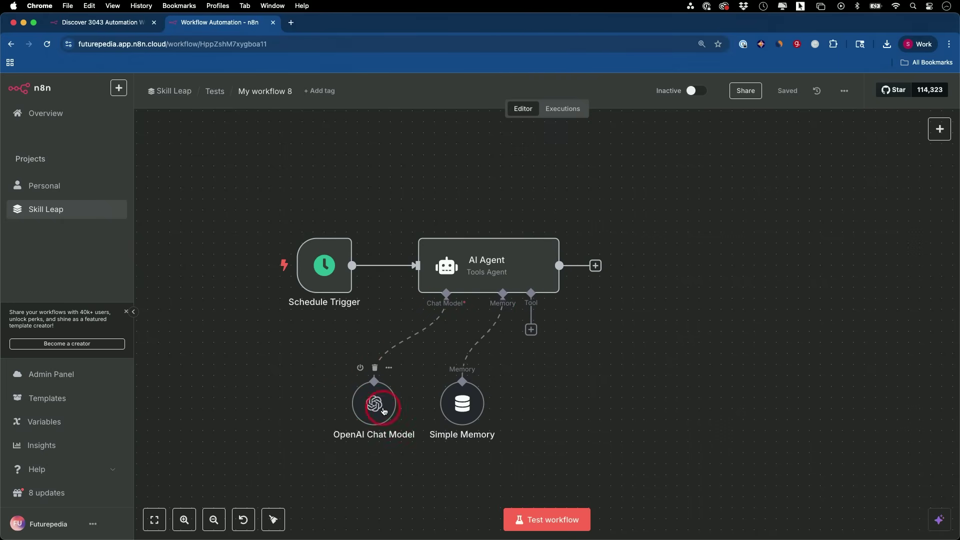
pyautogui.click(530, 330)
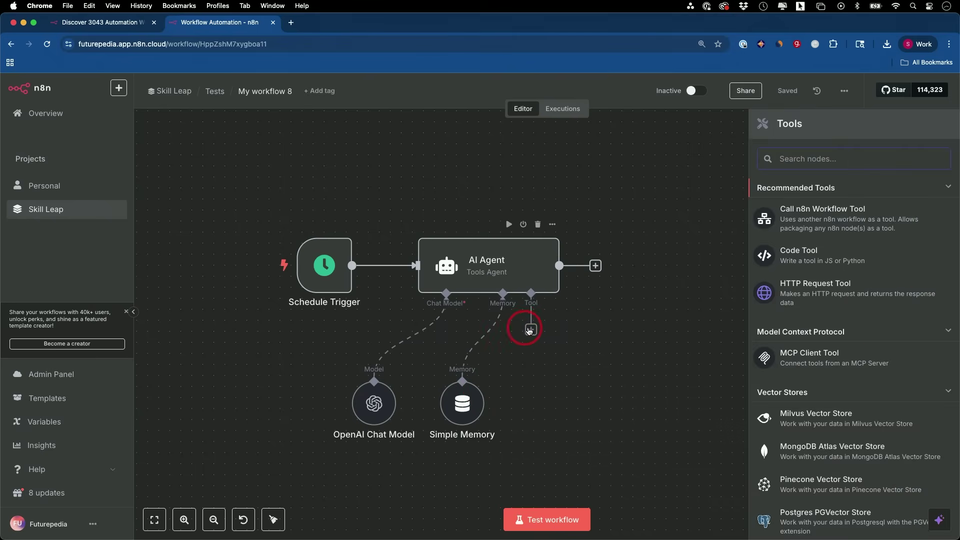
pyautogui.scroll(-20, 904, 324)
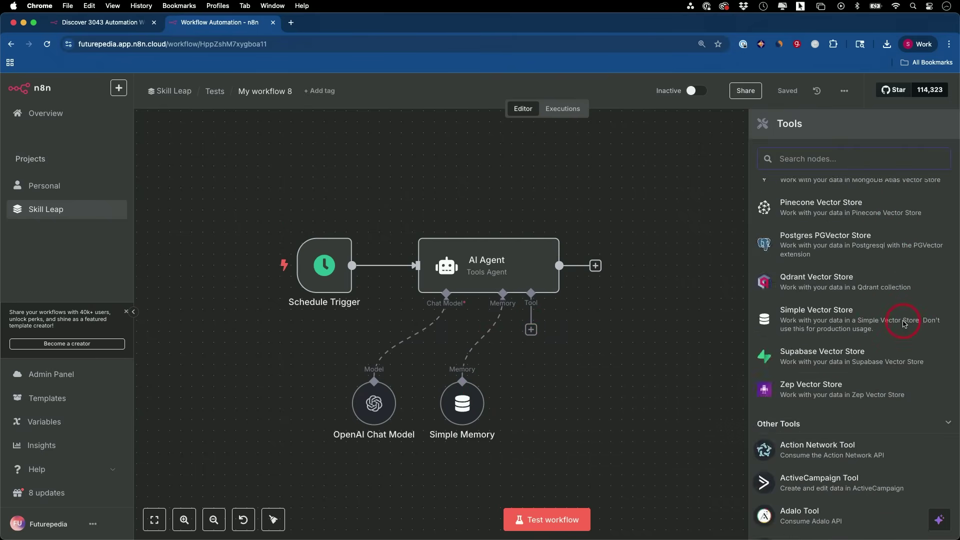
pyautogui.scroll(-20, 903, 324)
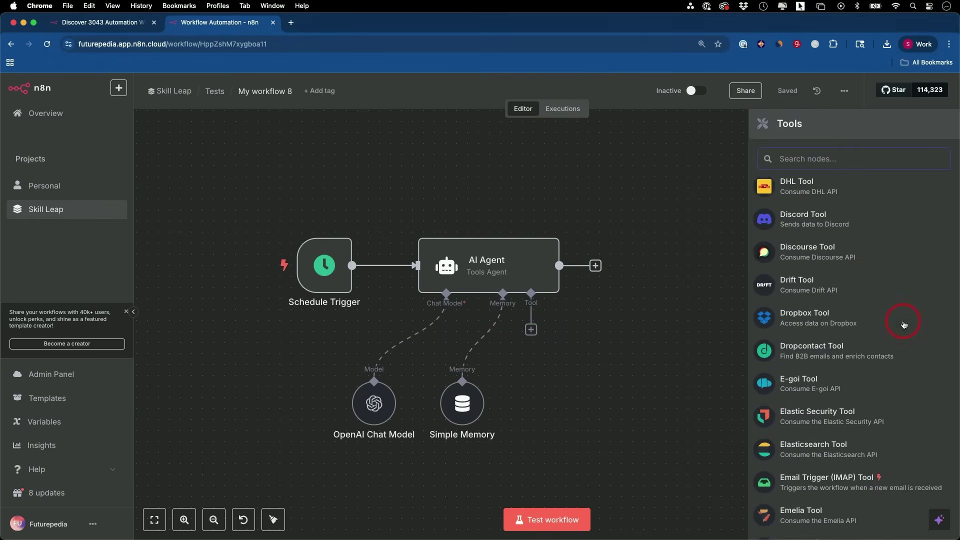
pyautogui.scroll(-20, 887, 340)
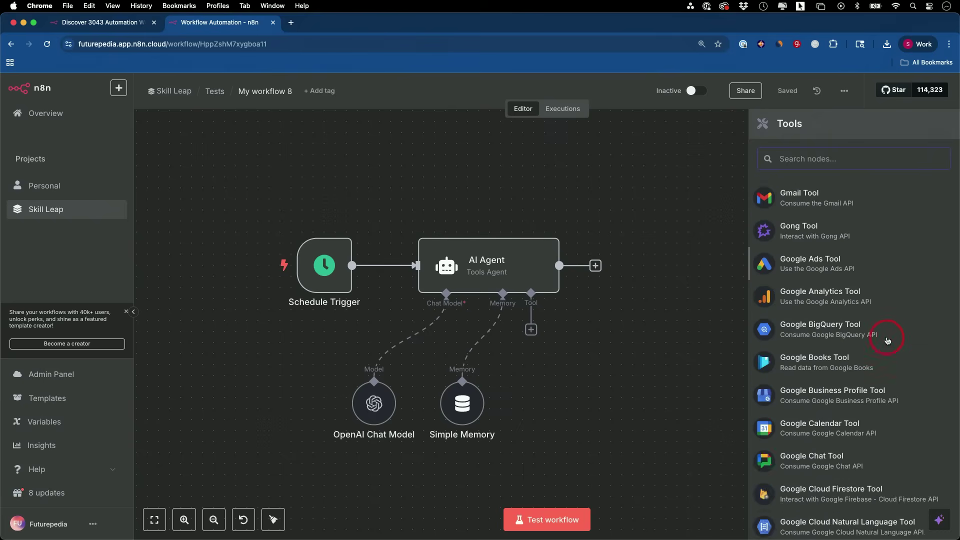
pyautogui.scroll(-2, 888, 341)
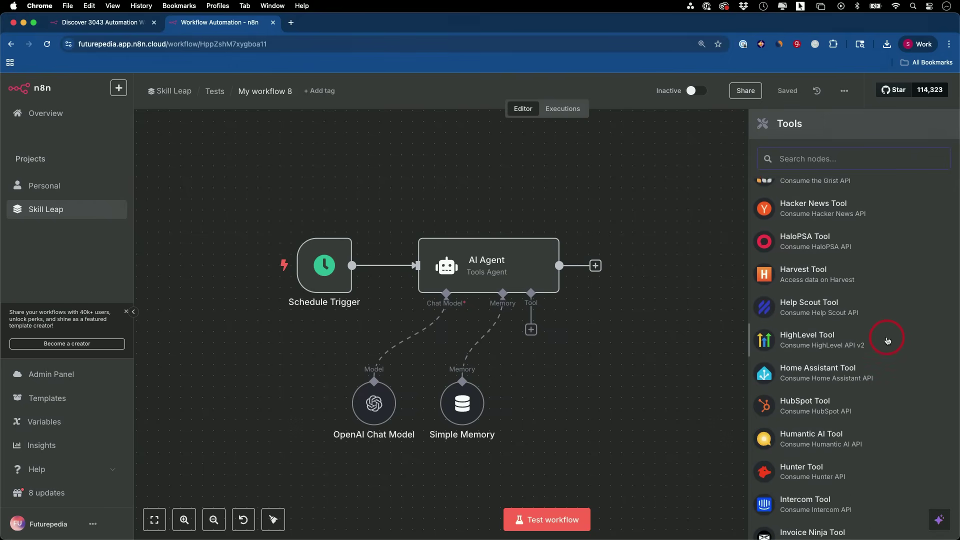
pyautogui.scroll(-15, 887, 340)
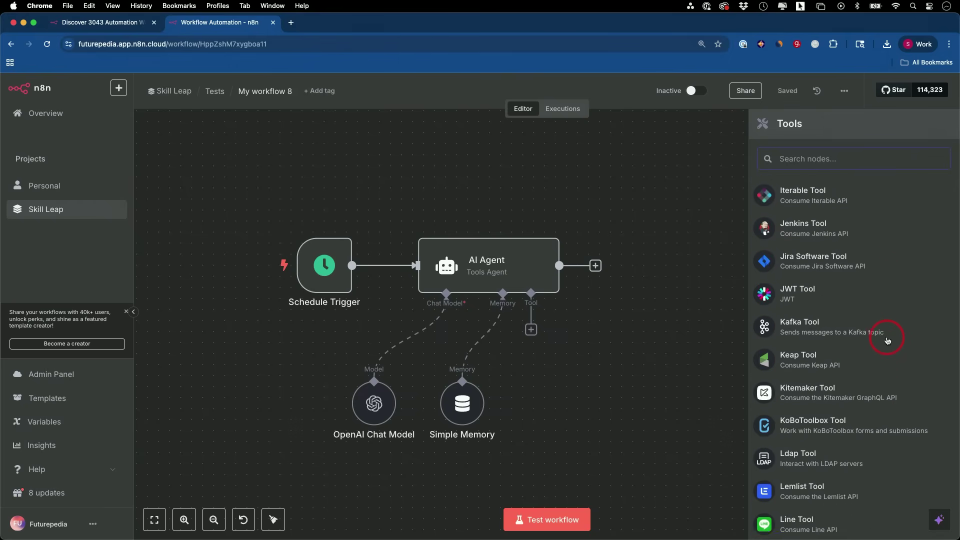
pyautogui.scroll(-3, 887, 340)
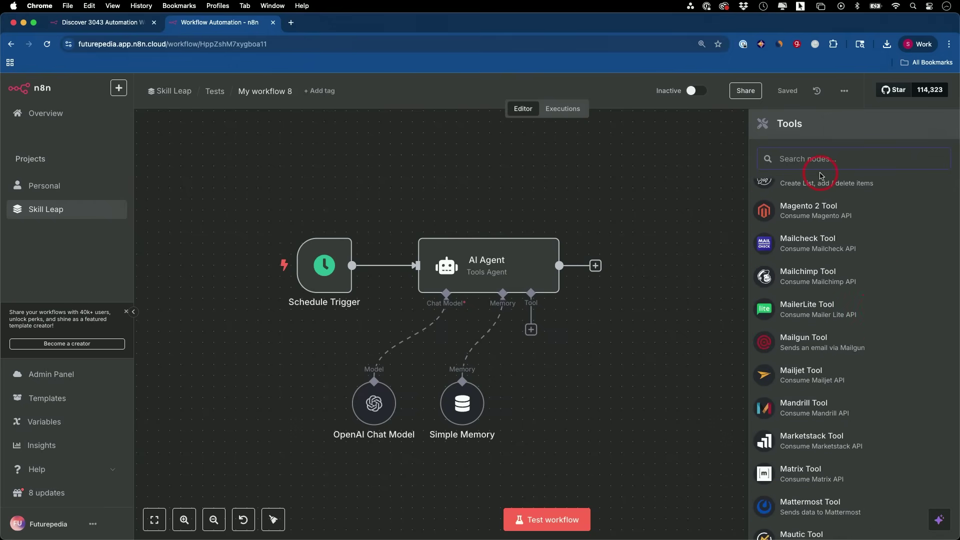
# Search the tools for "google cal" and attach the Google Calendar Tool to the AI Agent.
pyautogui.click(820, 172)
pyautogui.write('google')
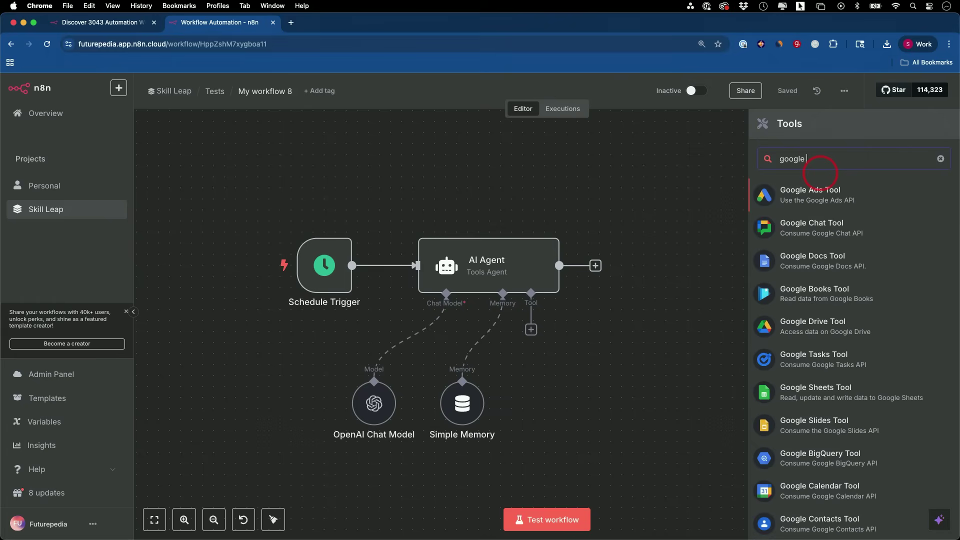
pyautogui.write(' cal')
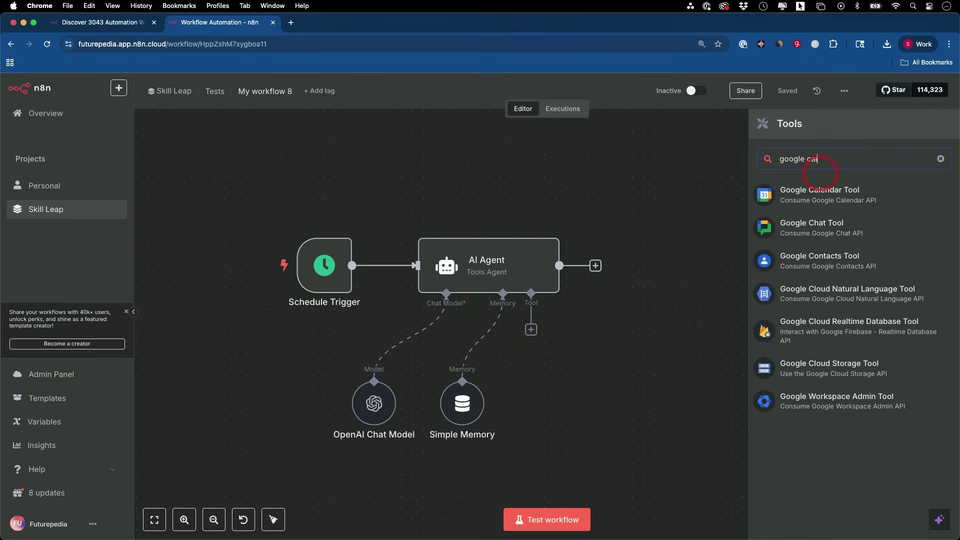
pyautogui.click(840, 197)
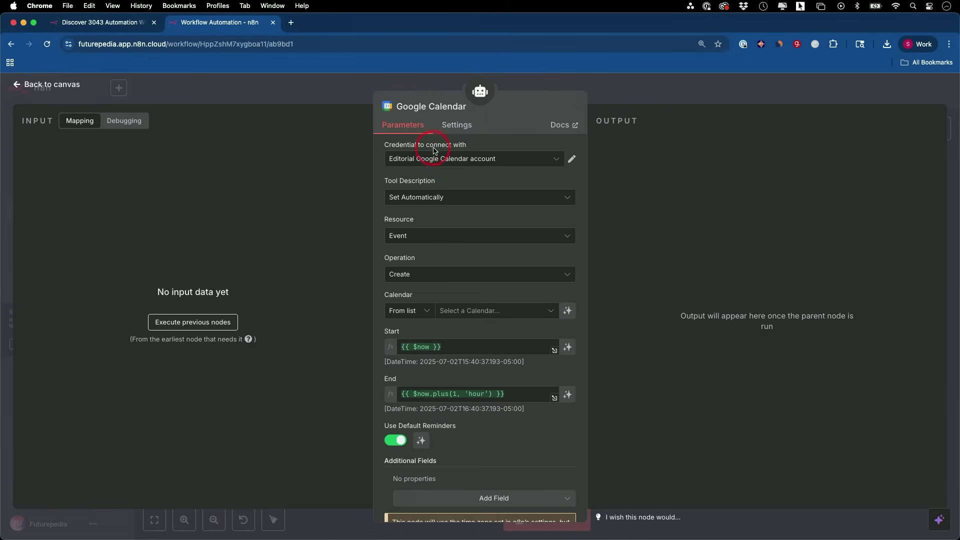
# Create a new Google Calendar credential by signing in with Google, and check the credential selection in the node.
pyautogui.click(446, 161)
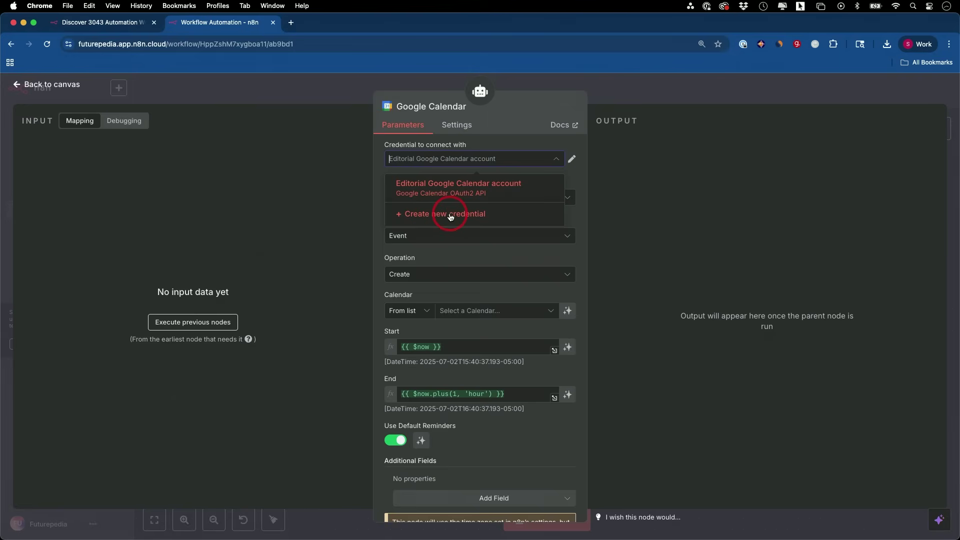
pyautogui.click(450, 216)
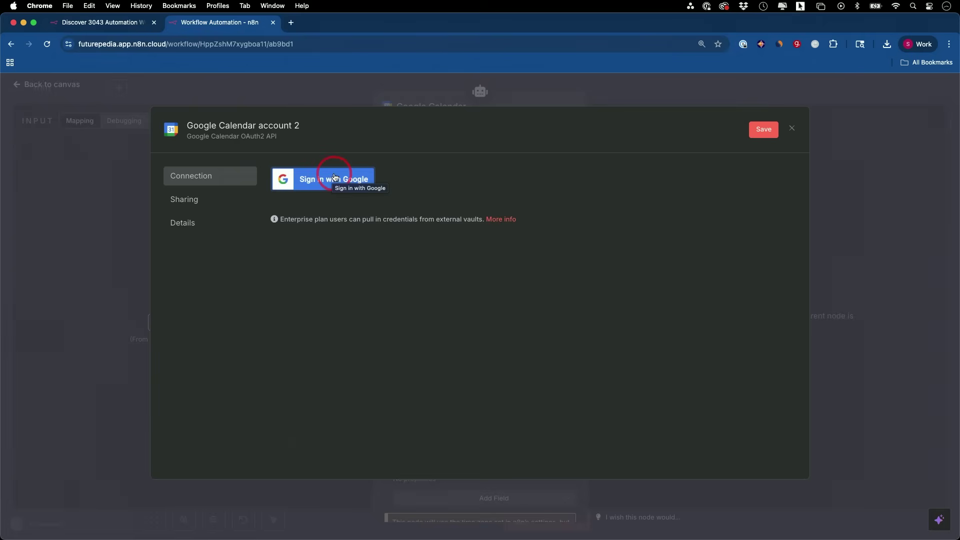
pyautogui.click(318, 179)
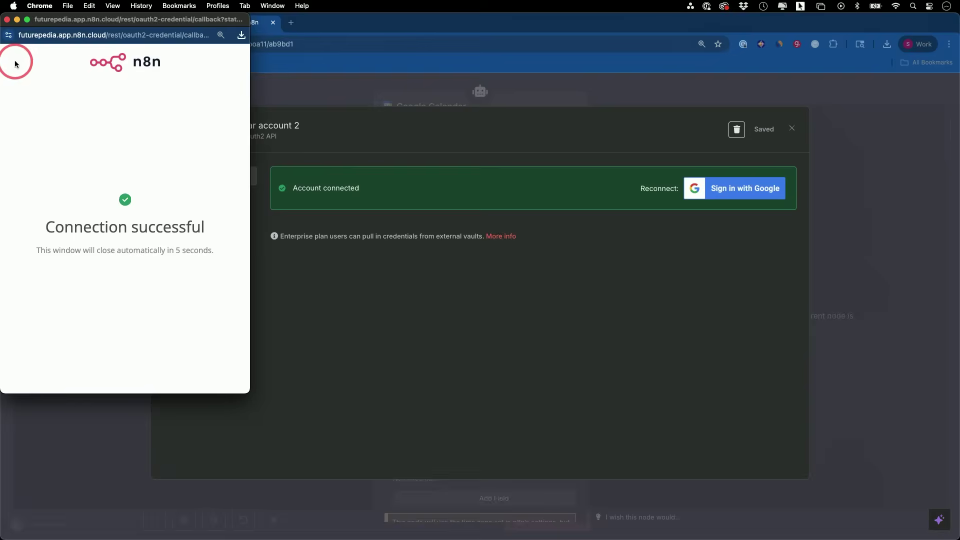
pyautogui.click(7, 19)
pyautogui.click(389, 101)
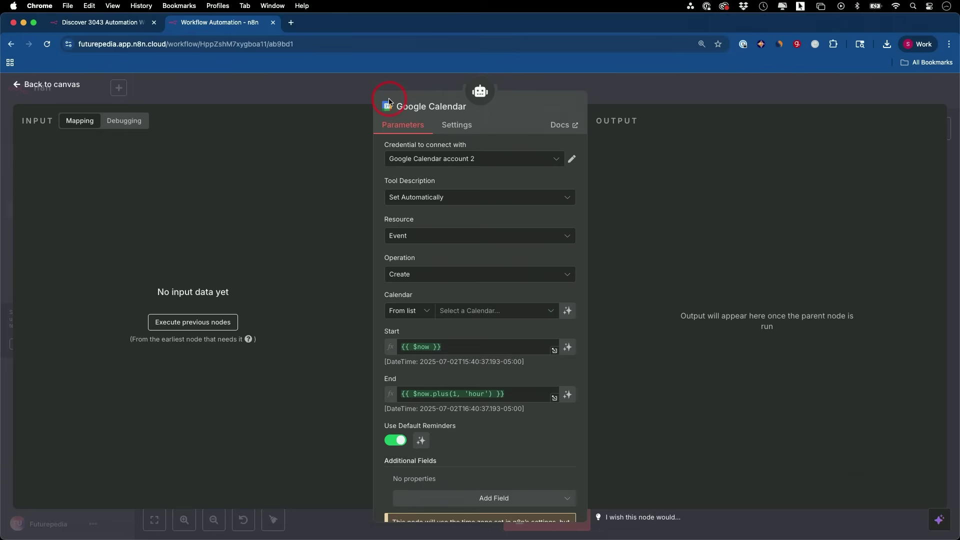
pyautogui.click(436, 168)
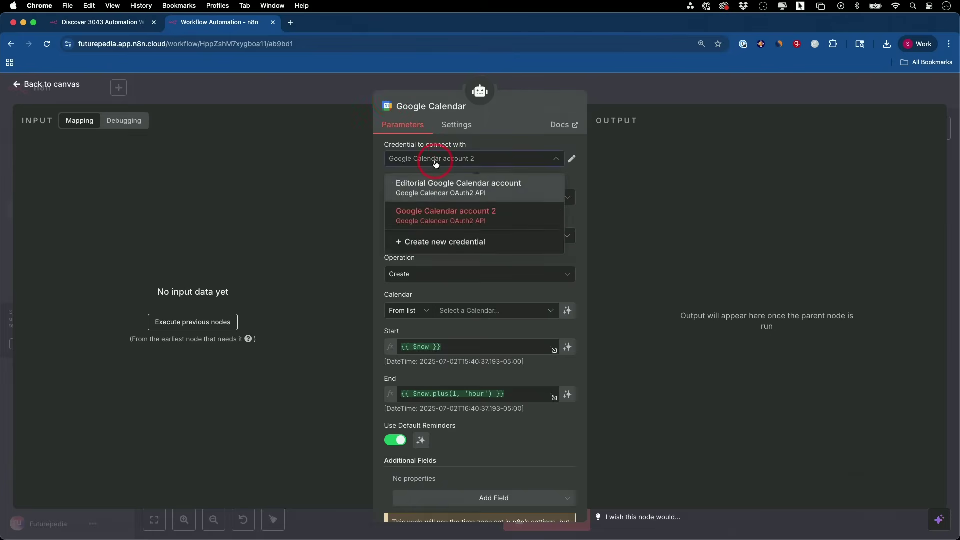
pyautogui.click(451, 154)
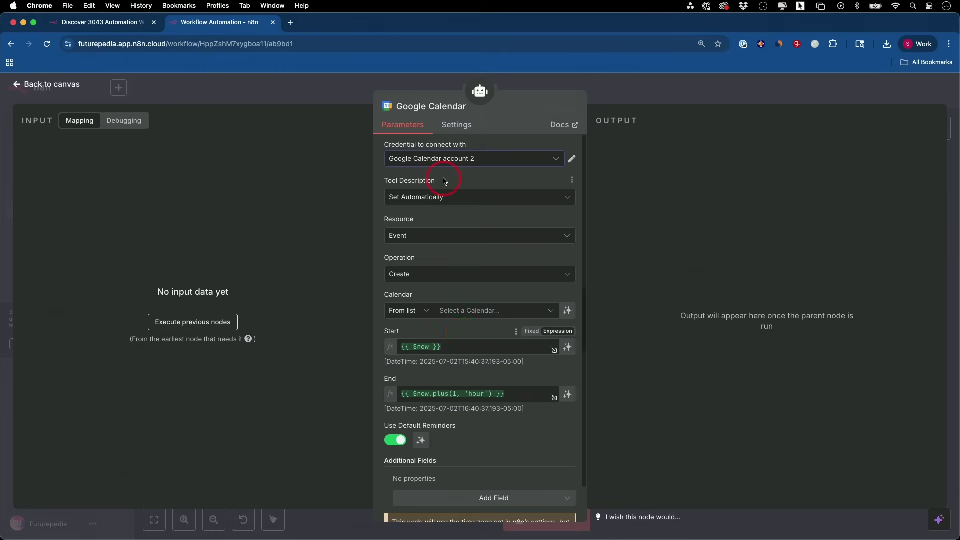
# Choose the connected account's own e-mail calendar as the Google Calendar node's calendar.
pyautogui.scroll(-1, 522, 248)
pyautogui.scroll(-2, 522, 247)
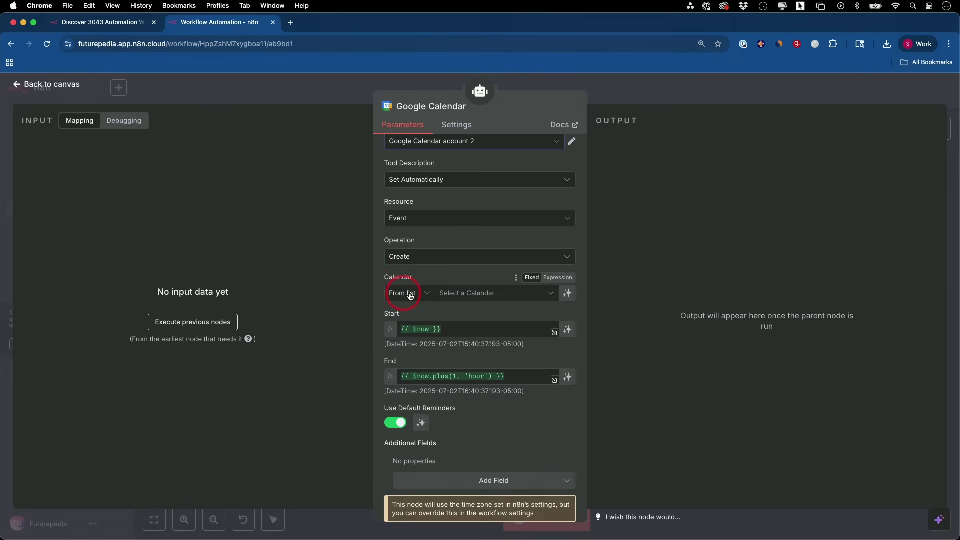
pyautogui.click(475, 295)
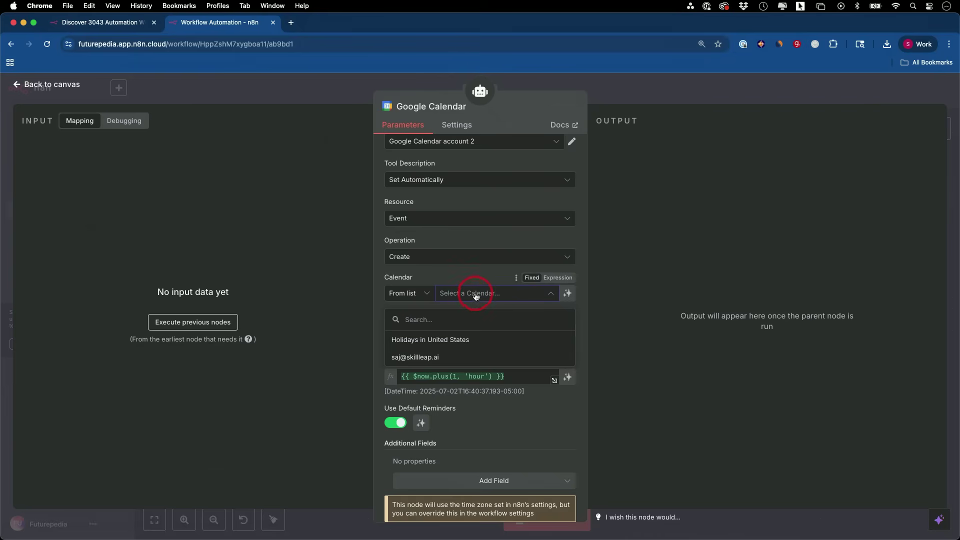
pyautogui.click(495, 358)
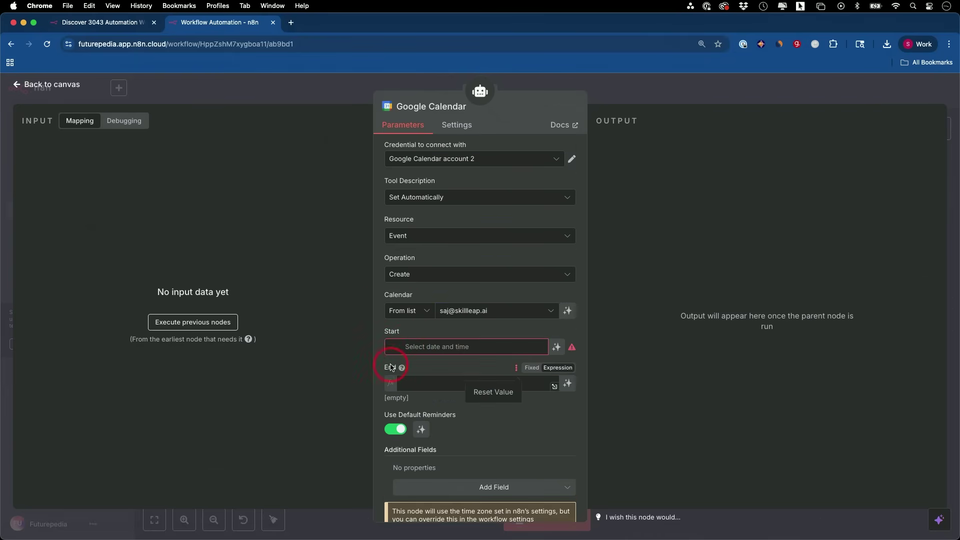
# Set fixed dates in the Google Calendar node: 2025-07-02 for Start and 2025-07-09 for End.
pyautogui.click(524, 345)
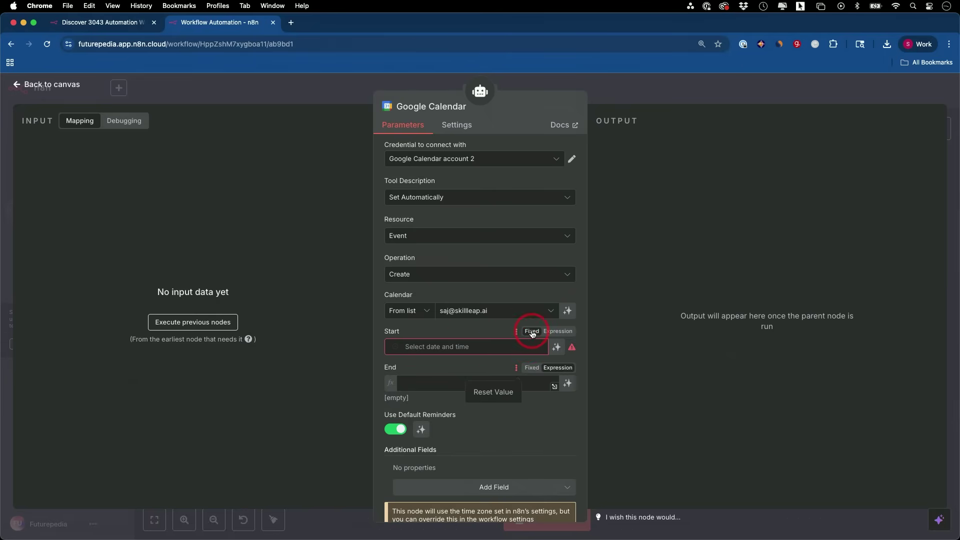
pyautogui.click(470, 345)
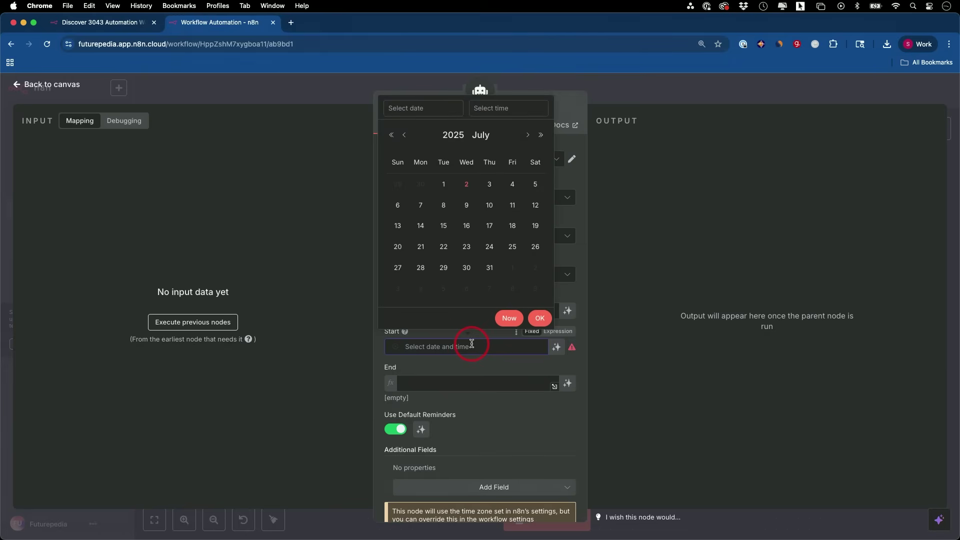
pyautogui.click(464, 185)
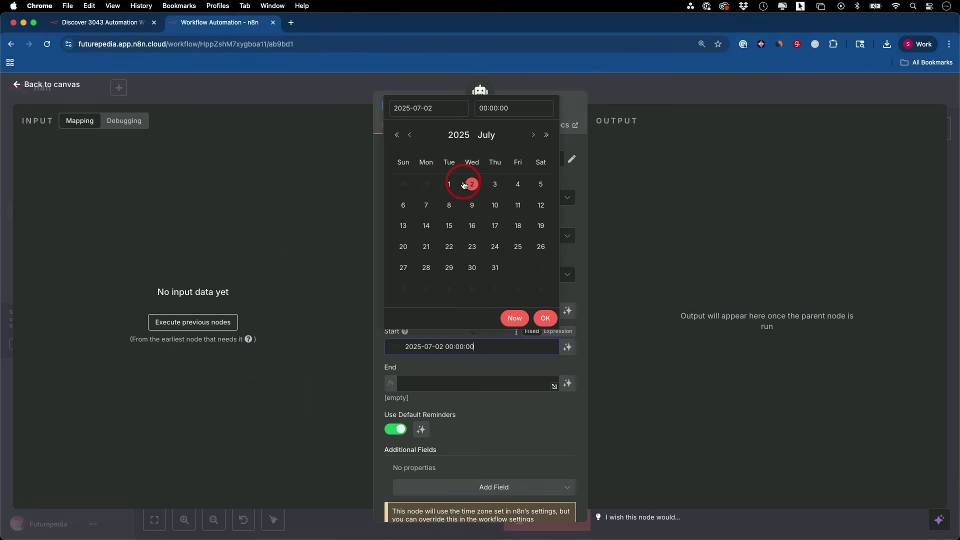
pyautogui.click(424, 383)
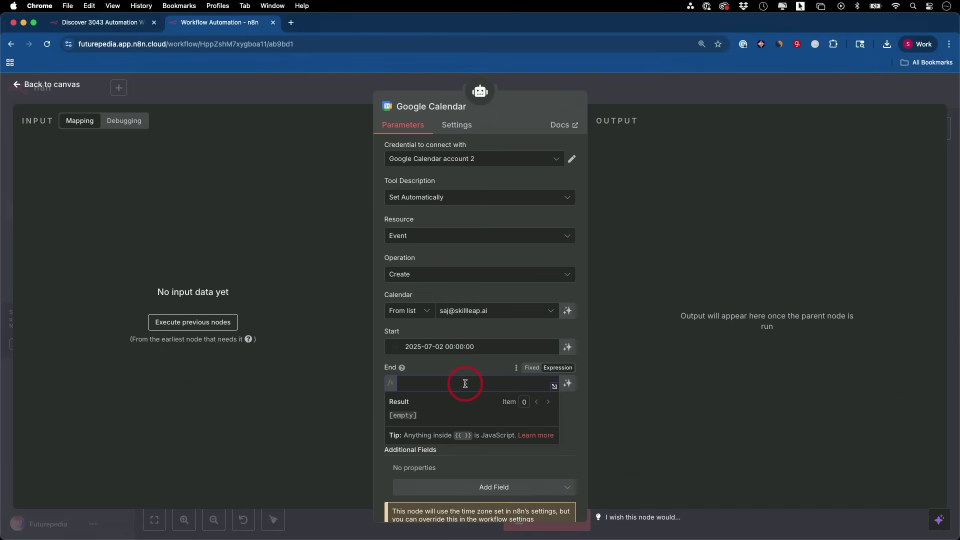
pyautogui.click(531, 369)
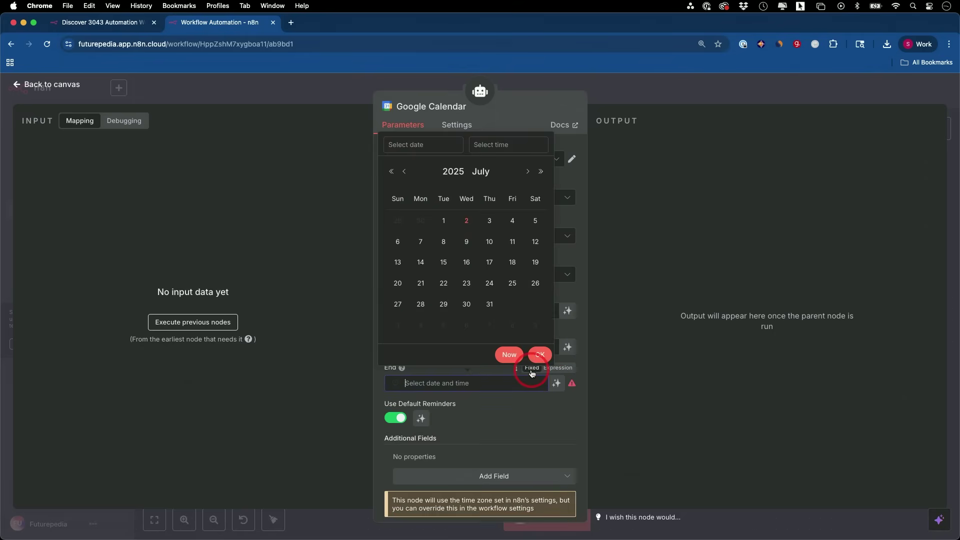
pyautogui.click(468, 242)
pyautogui.click(541, 355)
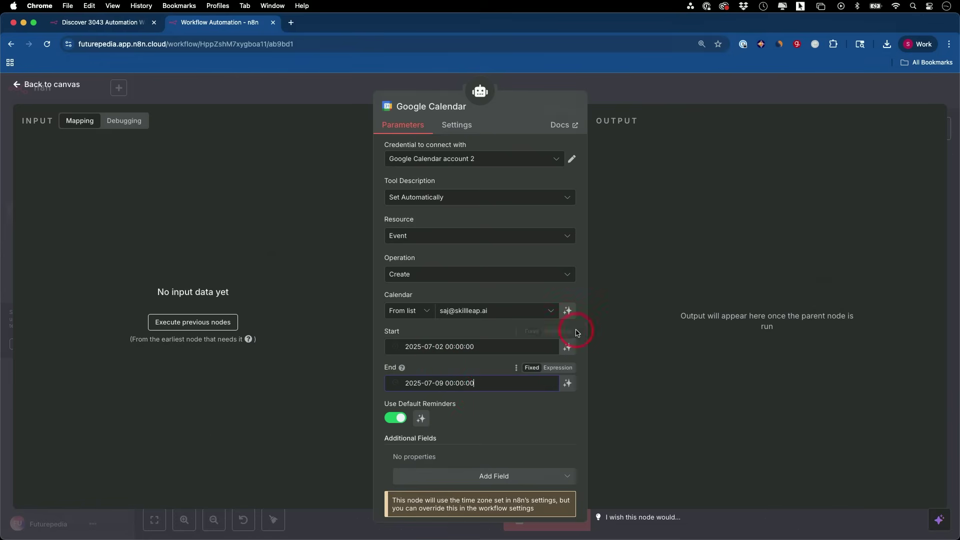
# Replace the fixed Start date with the expression {{ $now }}.
pyautogui.click(560, 332)
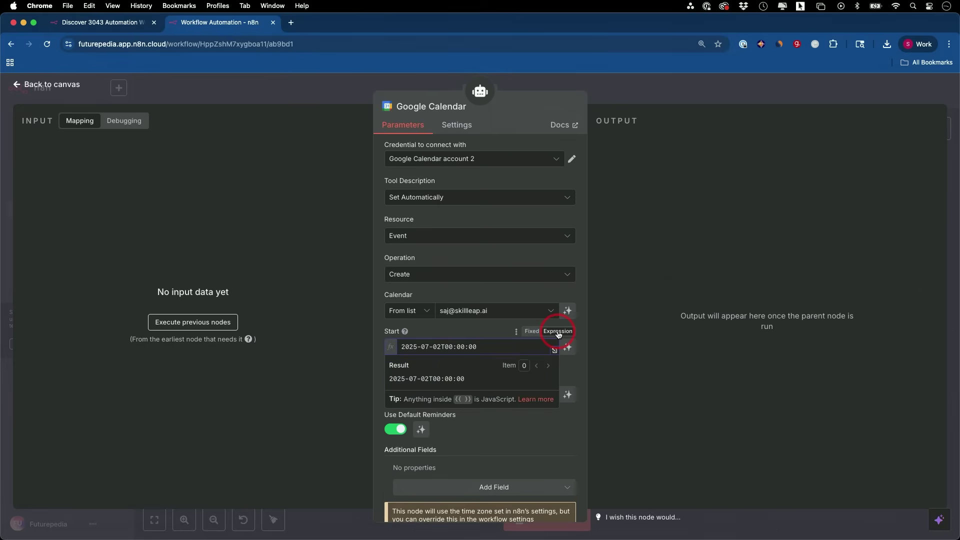
pyautogui.tripleClick(457, 344)
pyautogui.press('BackSpace')
pyautogui.press('BackSpace')
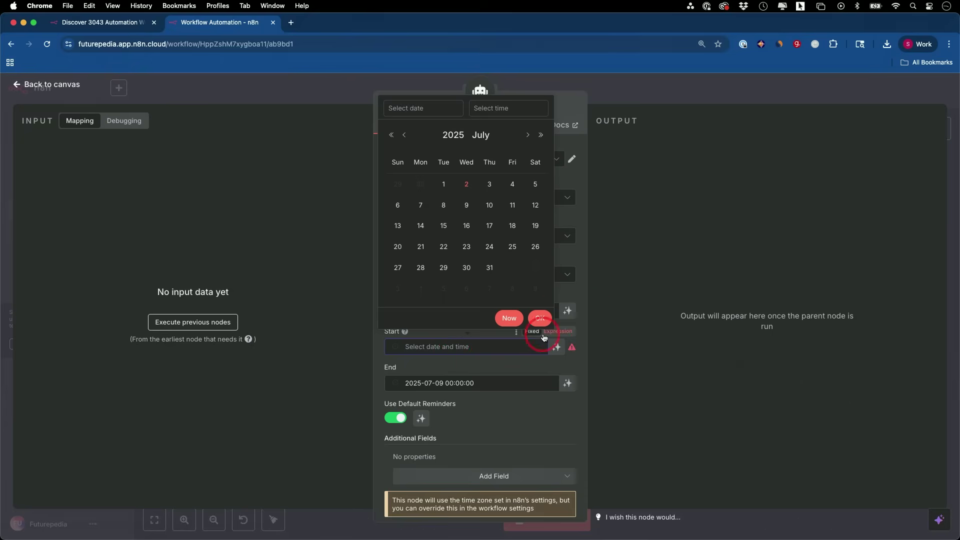
pyautogui.click(559, 331)
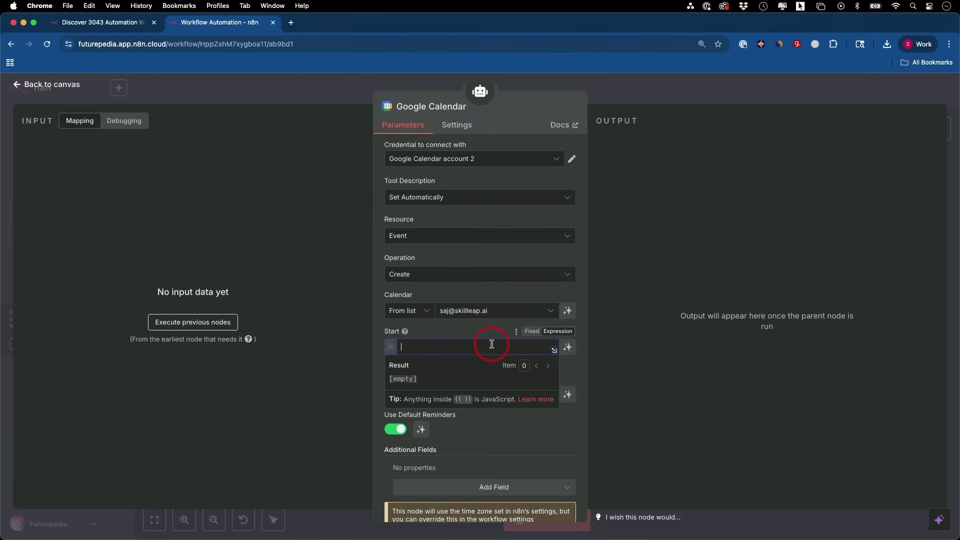
pyautogui.write('{{')
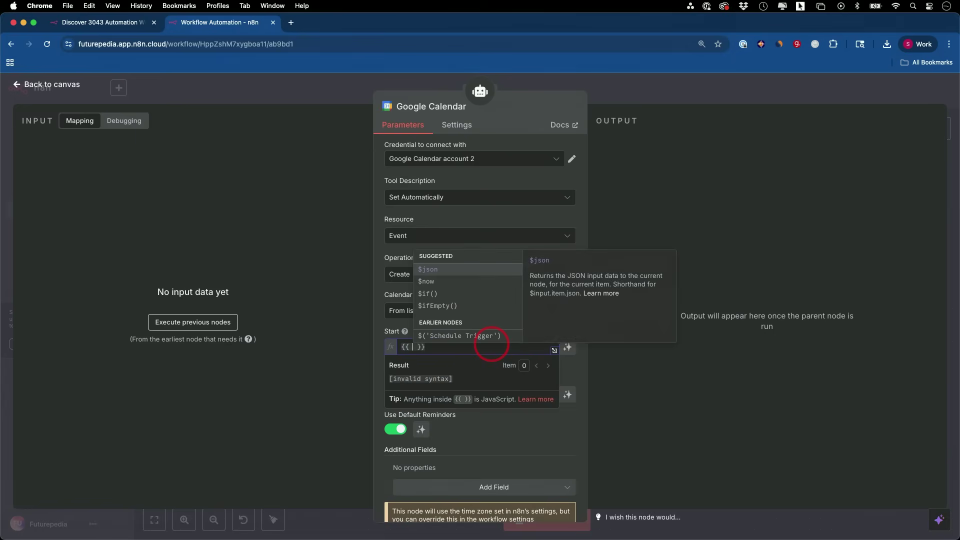
pyautogui.click(429, 288)
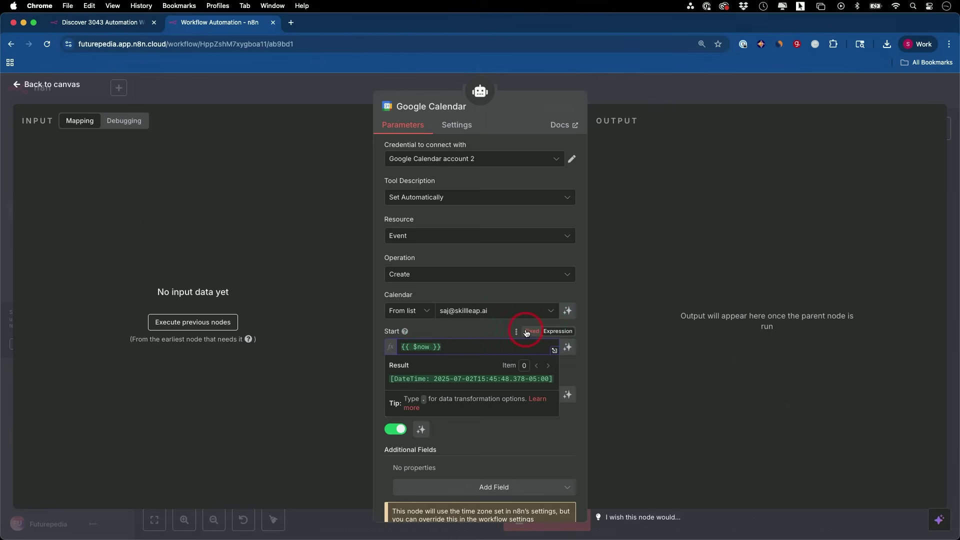
pyautogui.click(467, 337)
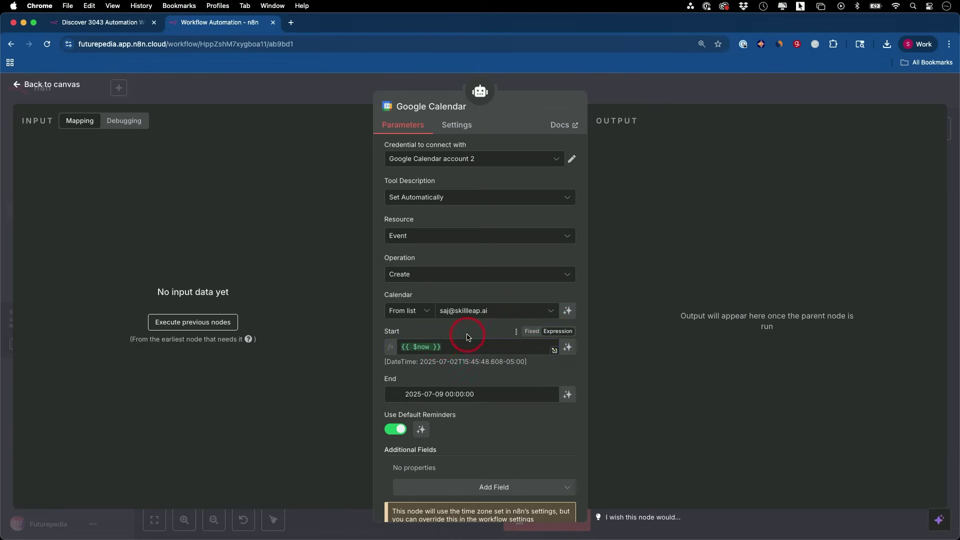
# Replace the fixed End date in the Google Calendar node with the expression {{ $now.plus(1, 'week') }}.
pyautogui.click(440, 393)
pyautogui.press('BackSpace')
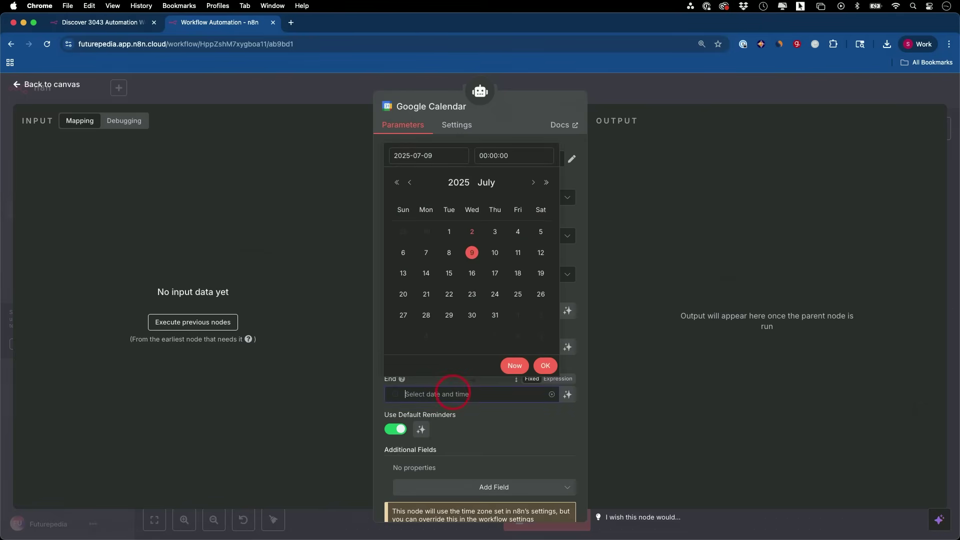
pyautogui.click(559, 380)
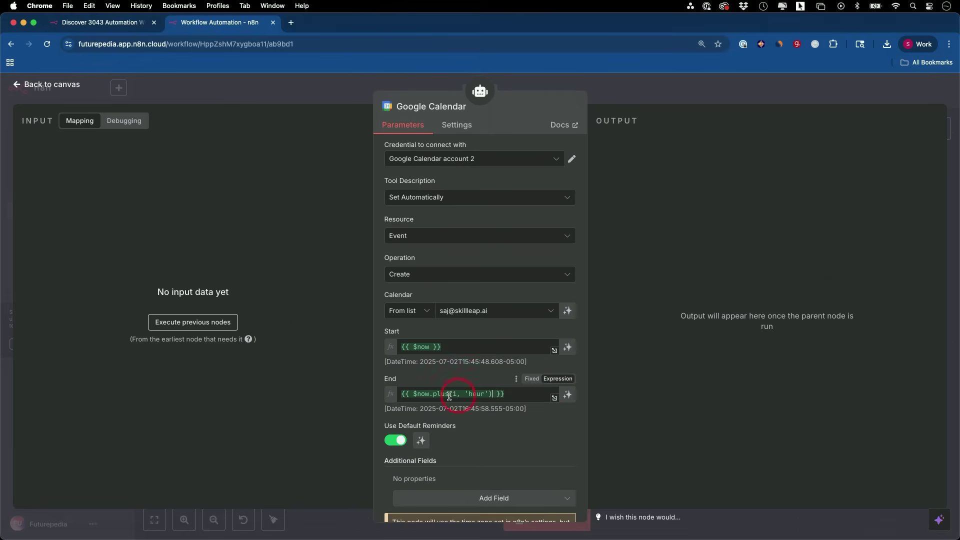
pyautogui.click(428, 383)
pyautogui.moveTo(453, 394); pyautogui.dragTo(485, 394)
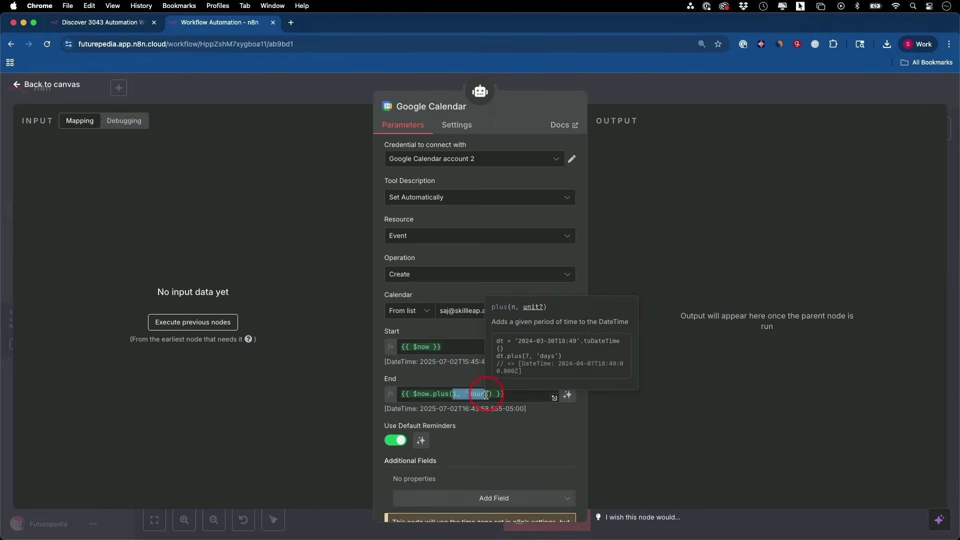
pyautogui.write("1, 'week")
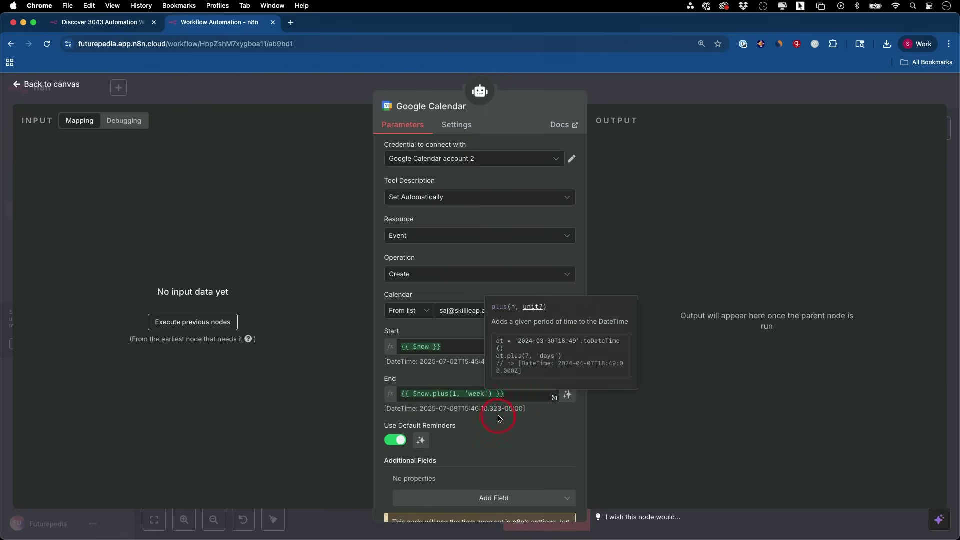
pyautogui.click(450, 385)
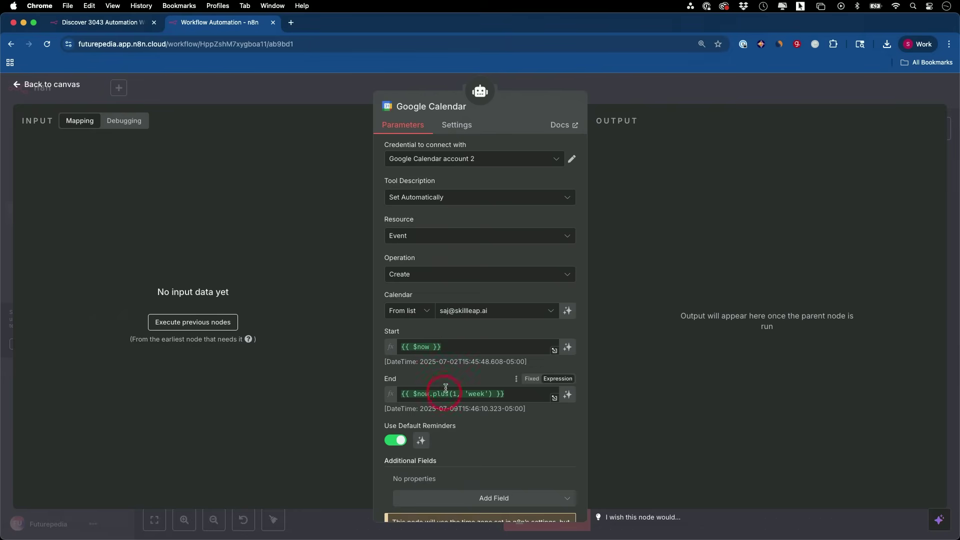
# Set the Google Calendar node's Operation to Get Many, review its remaining parameters, and return to the canvas.
pyautogui.click(422, 236)
pyautogui.click(425, 235)
pyautogui.click(413, 277)
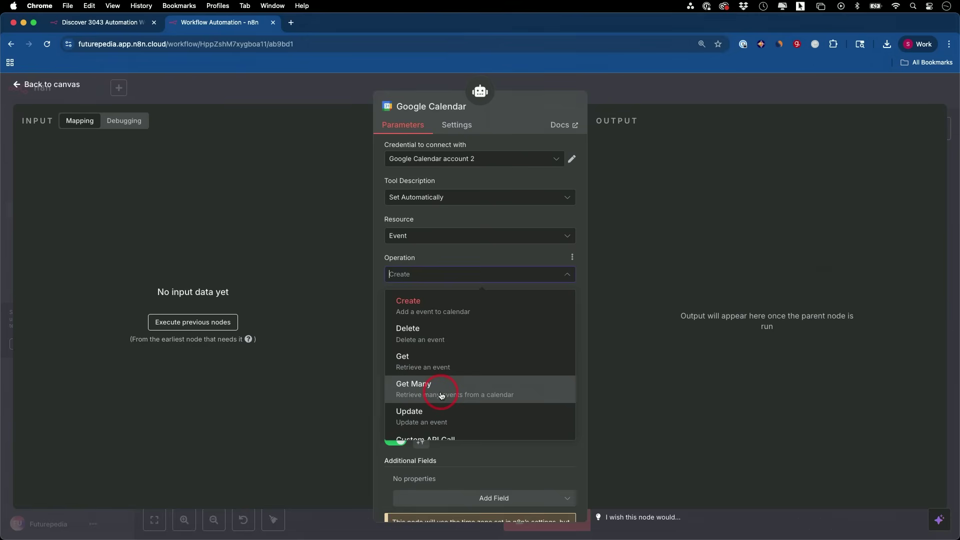
pyautogui.click(457, 386)
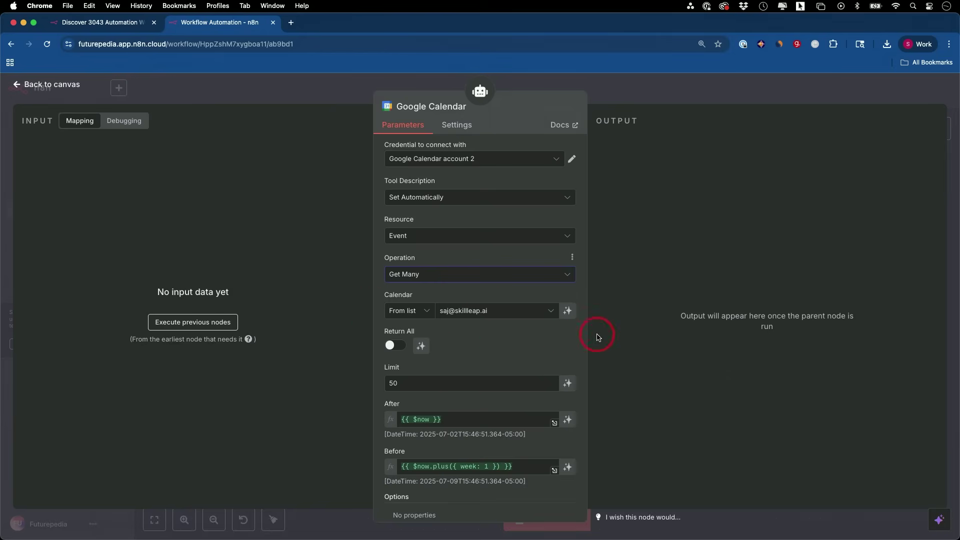
pyautogui.scroll(-1, 586, 340)
pyautogui.scroll(1, 586, 340)
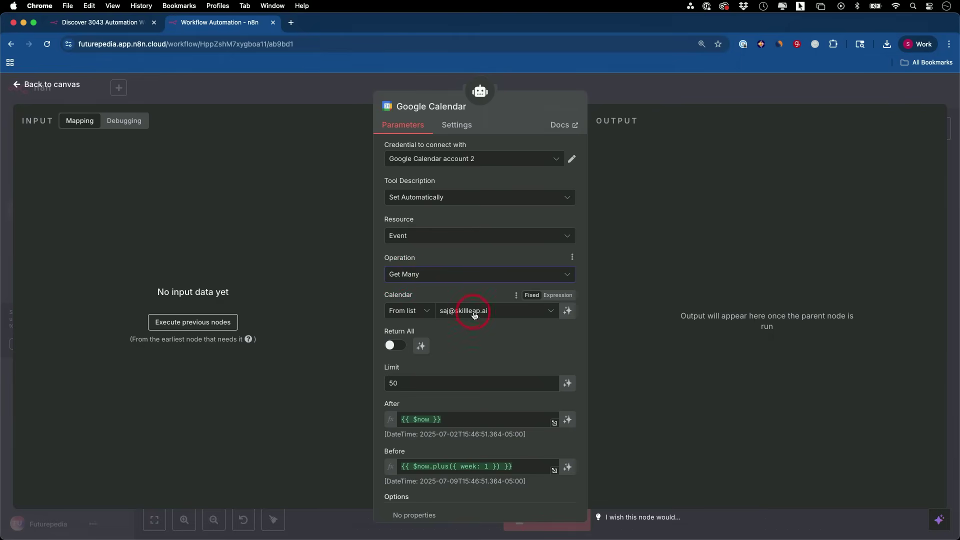
pyautogui.scroll(-2, 493, 346)
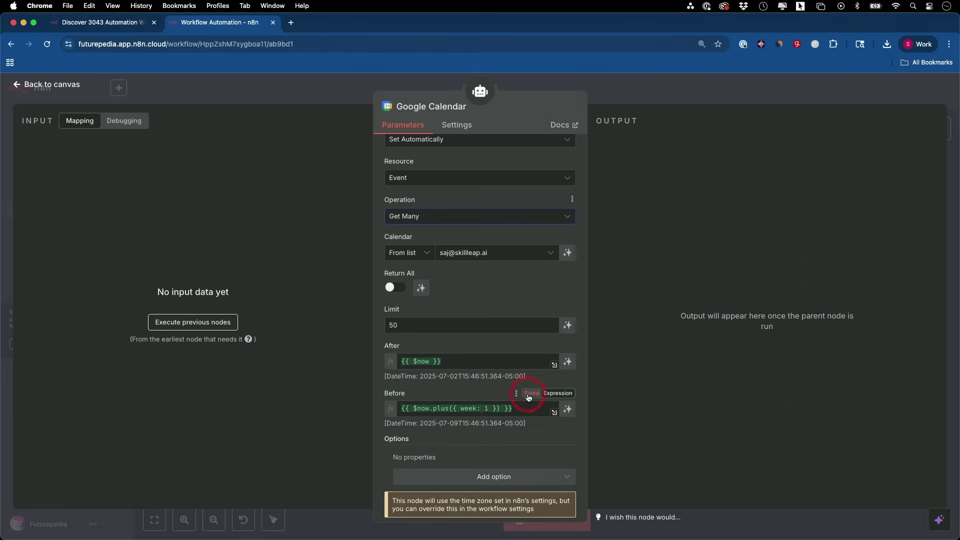
pyautogui.scroll(-1, 529, 397)
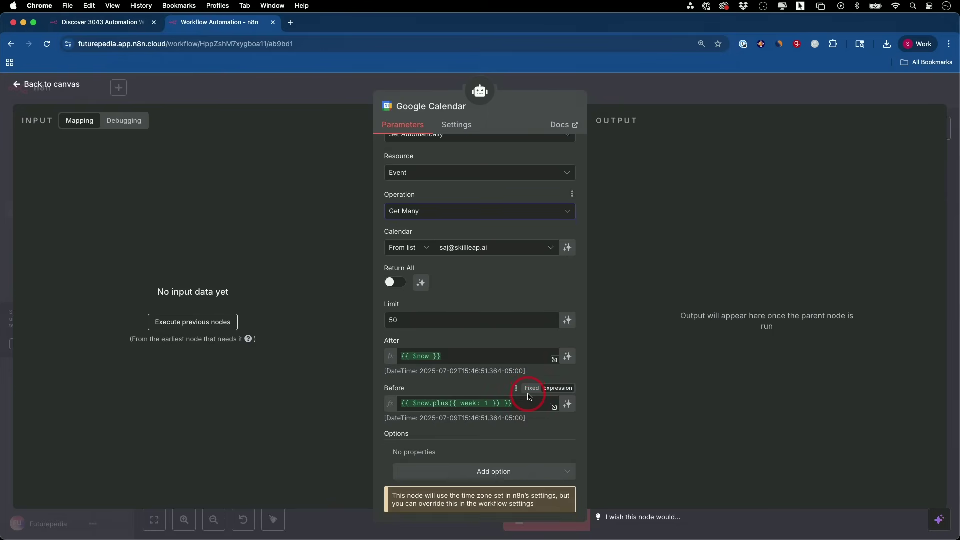
pyautogui.press('Escape')
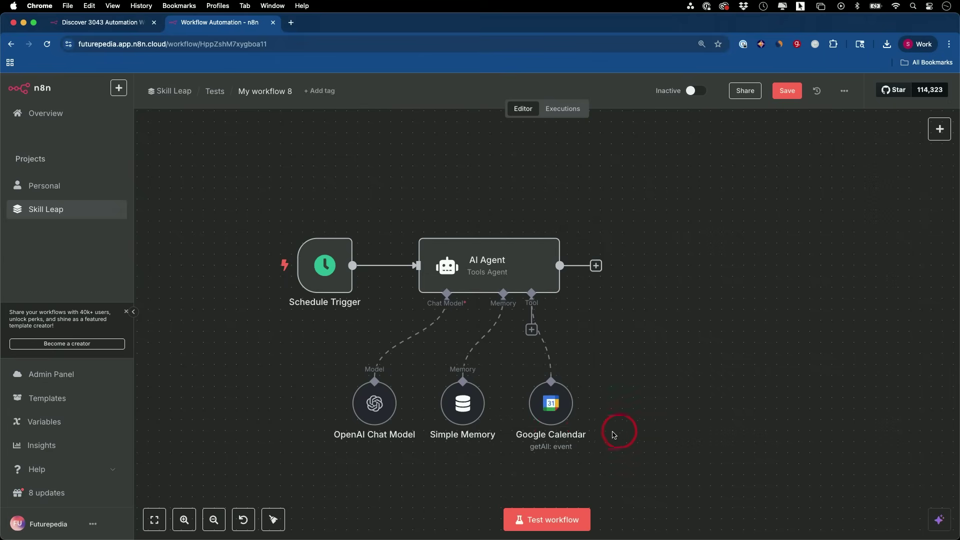
# Rename the Google Calendar node to "Get Events Tool".
pyautogui.rightClick(551, 433)
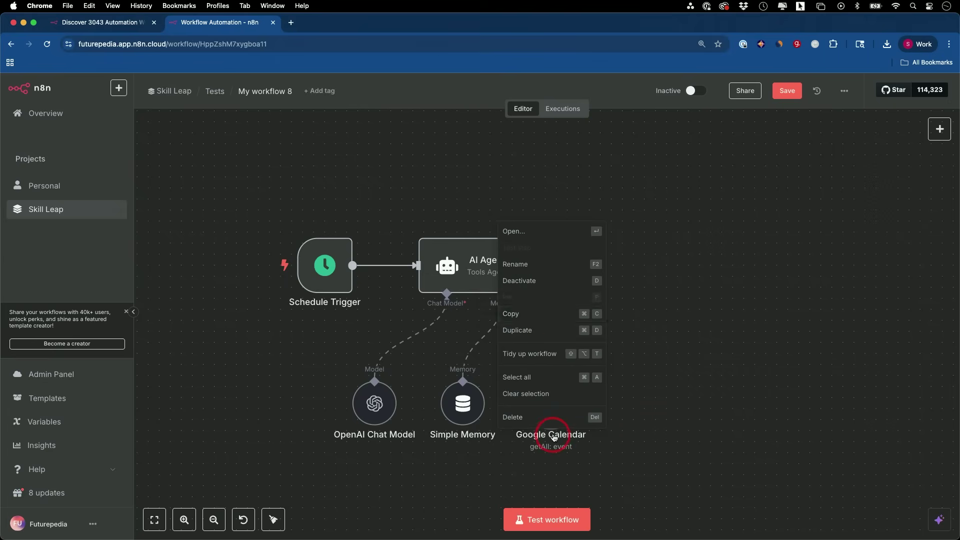
pyautogui.click(525, 265)
pyautogui.write('Get')
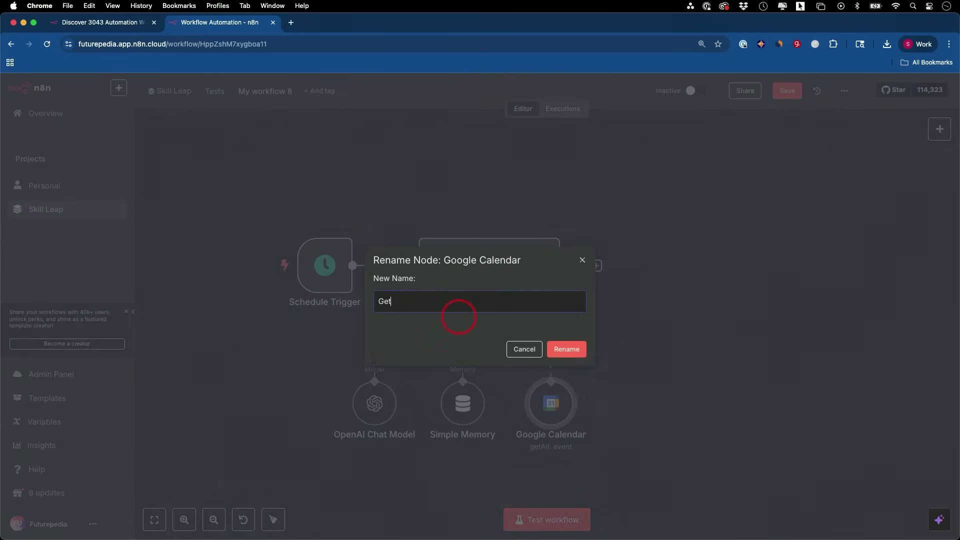
pyautogui.write(' Events Tool')
pyautogui.moveTo(379, 301); pyautogui.dragTo(454, 299)
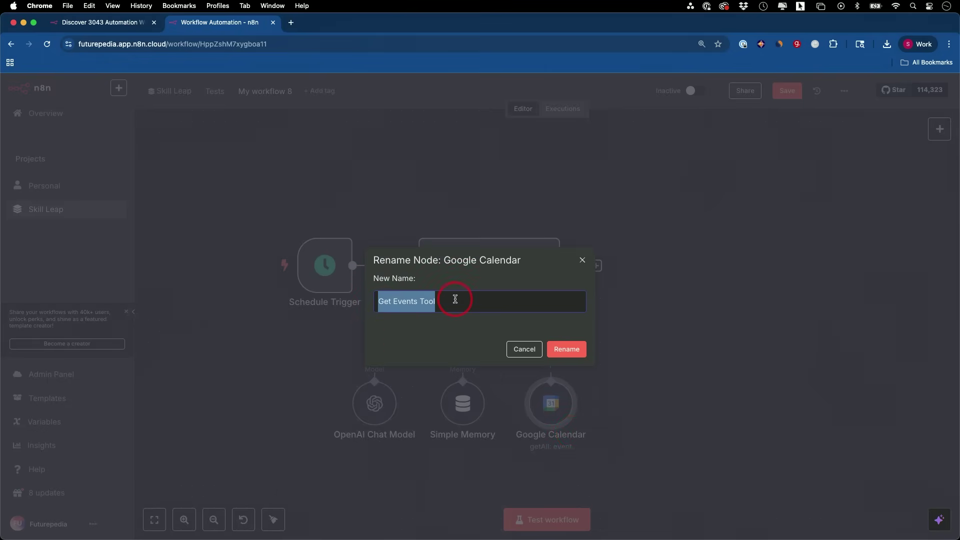
pyautogui.click(454, 299)
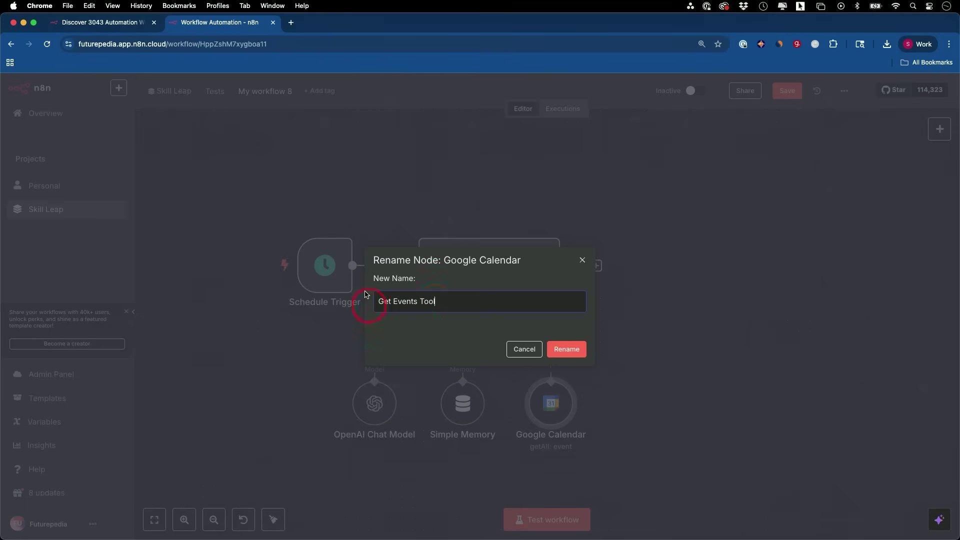
pyautogui.click(568, 349)
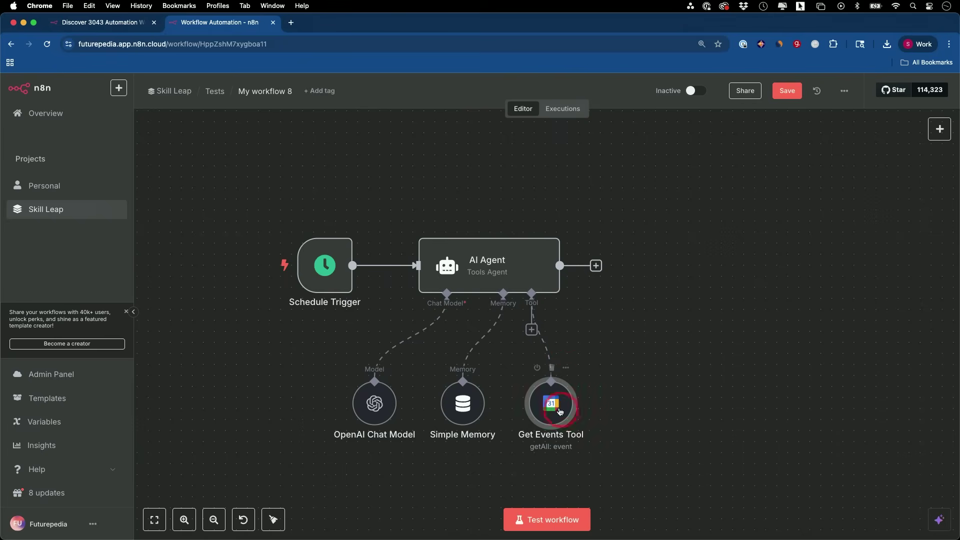
# Add a Gmail Tool as a second tool of the AI Agent.
pyautogui.scroll(-1, 713, 386)
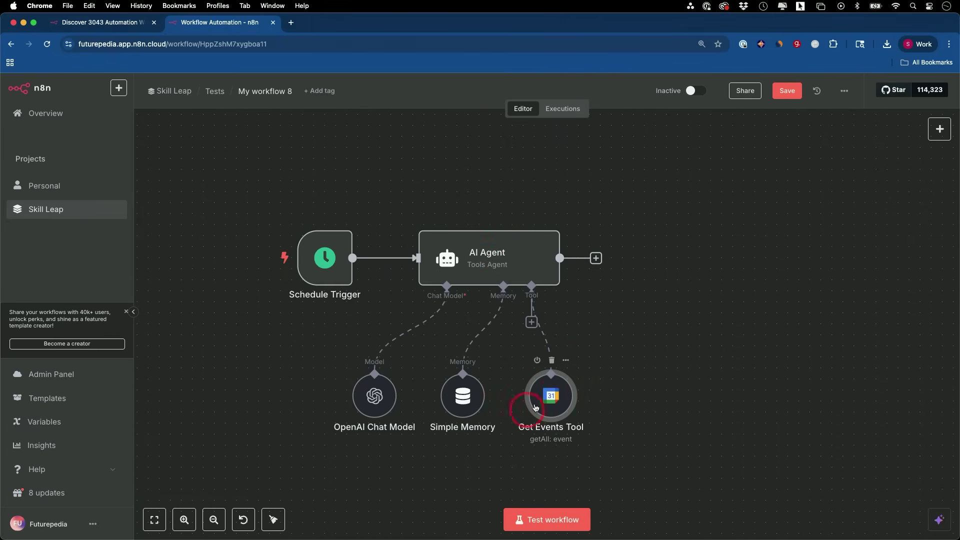
pyautogui.hscroll(1, 546, 409)
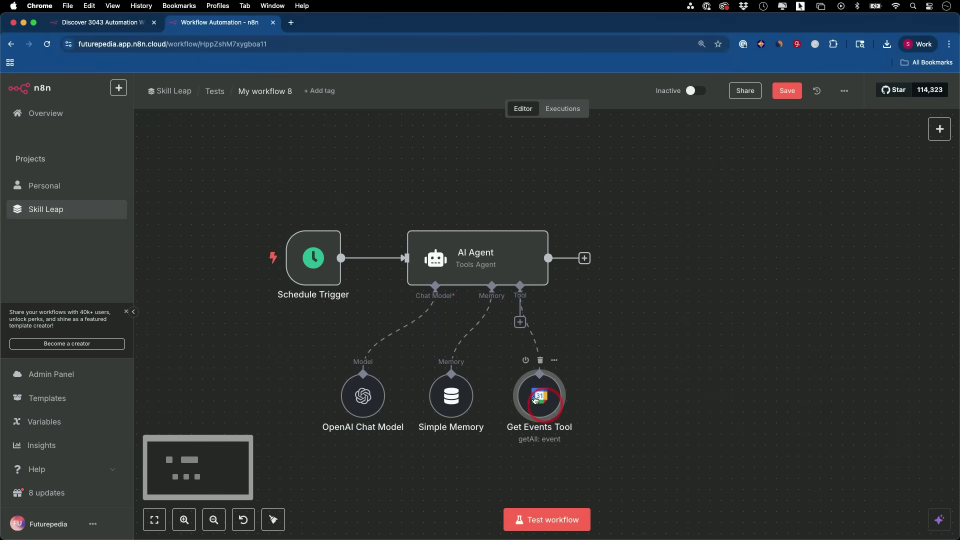
pyautogui.click(521, 323)
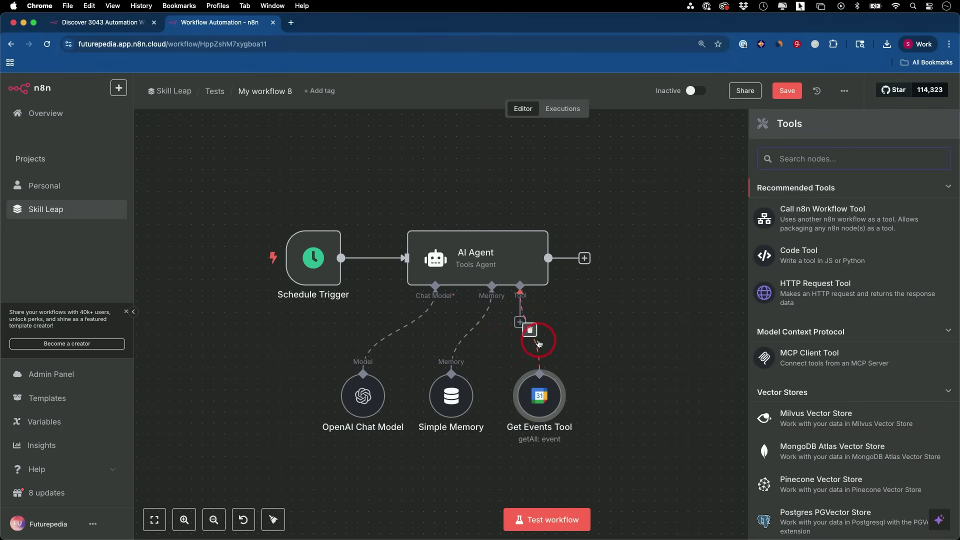
pyautogui.write('gmail')
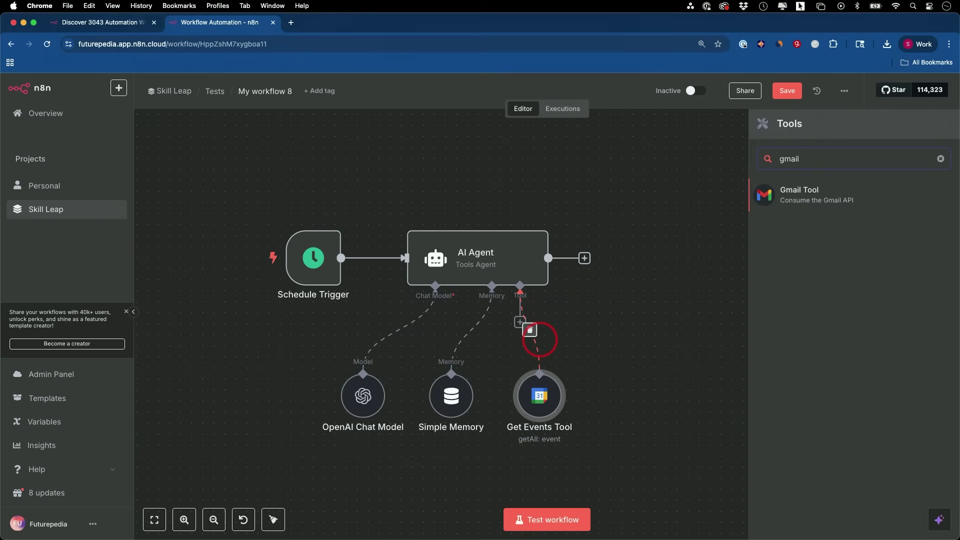
pyautogui.click(800, 195)
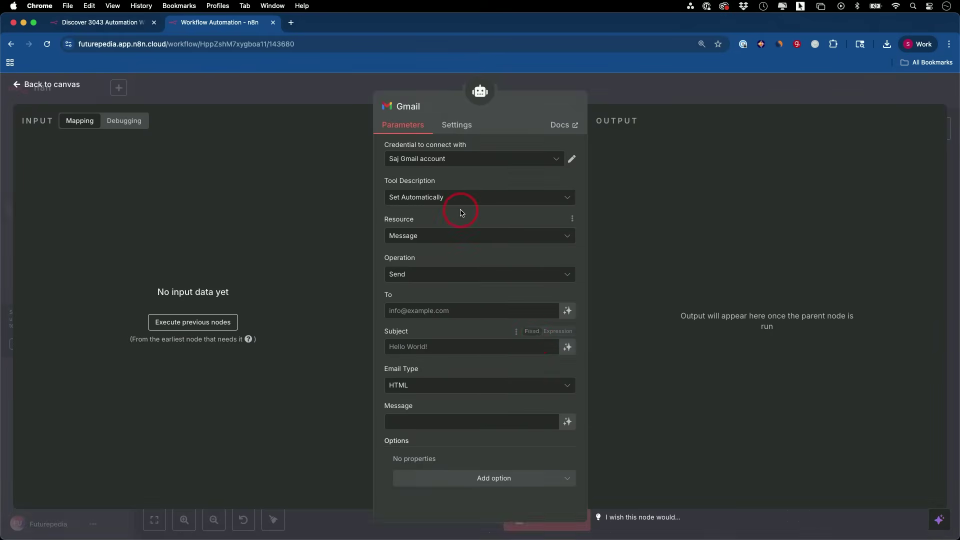
# Check the Gmail node's credential options, keep the preselected account, and set the Operation to Get Many.
pyautogui.click(424, 160)
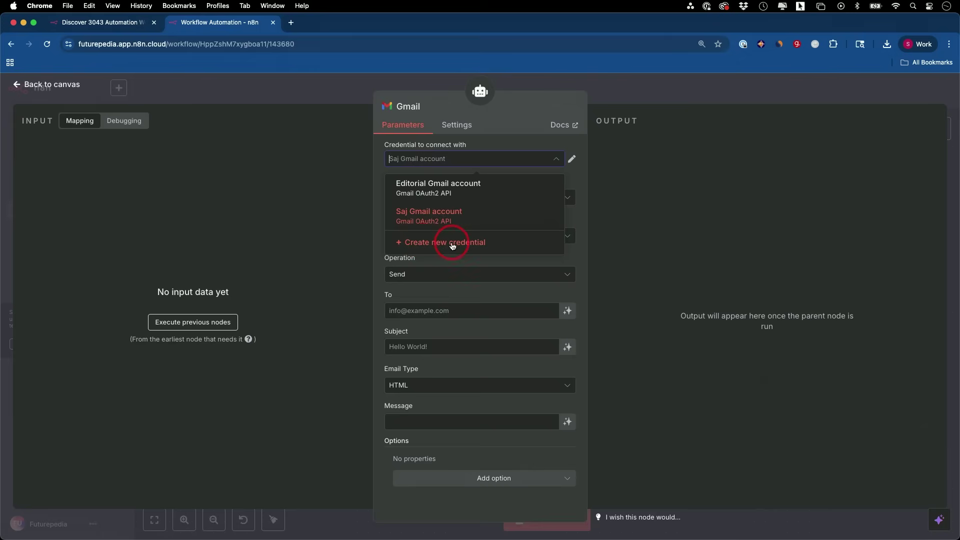
pyautogui.click(502, 148)
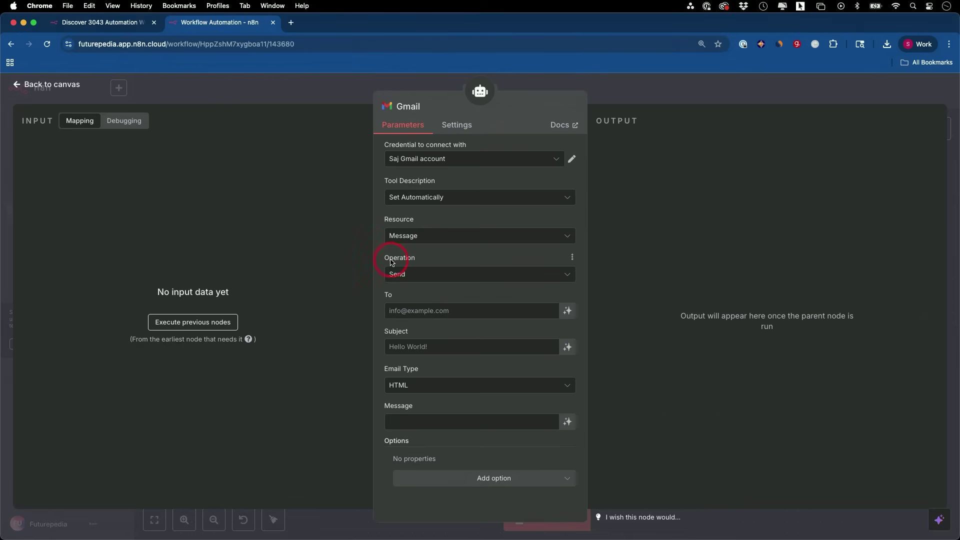
pyautogui.click(413, 276)
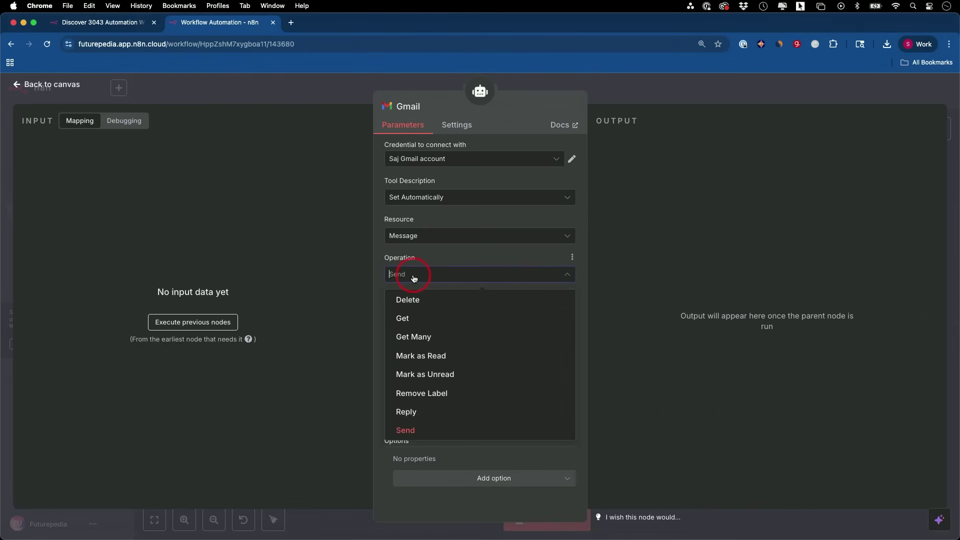
pyautogui.click(428, 341)
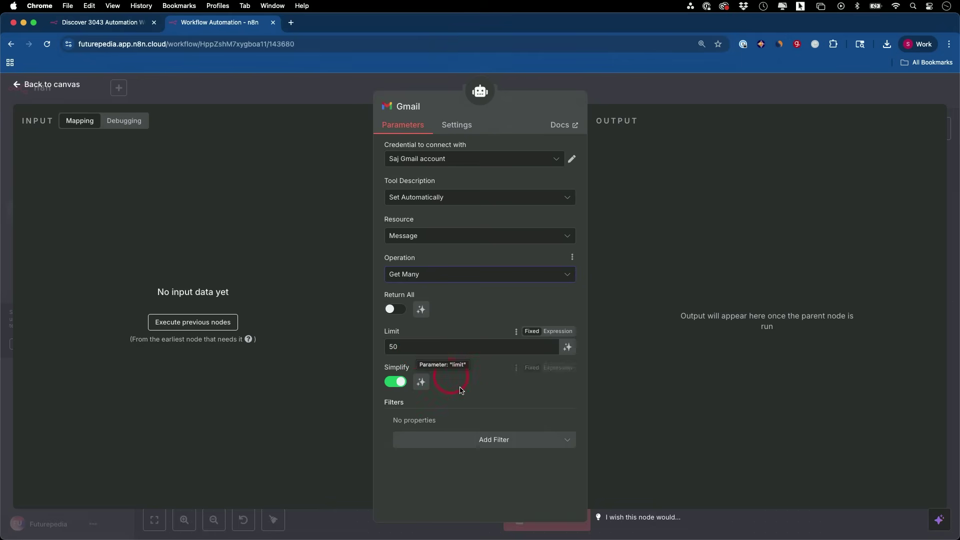
# Add a Label Names or IDs filter set to Clients in the Gmail node, and move the node slightly lower on the canvas.
pyautogui.click(494, 440)
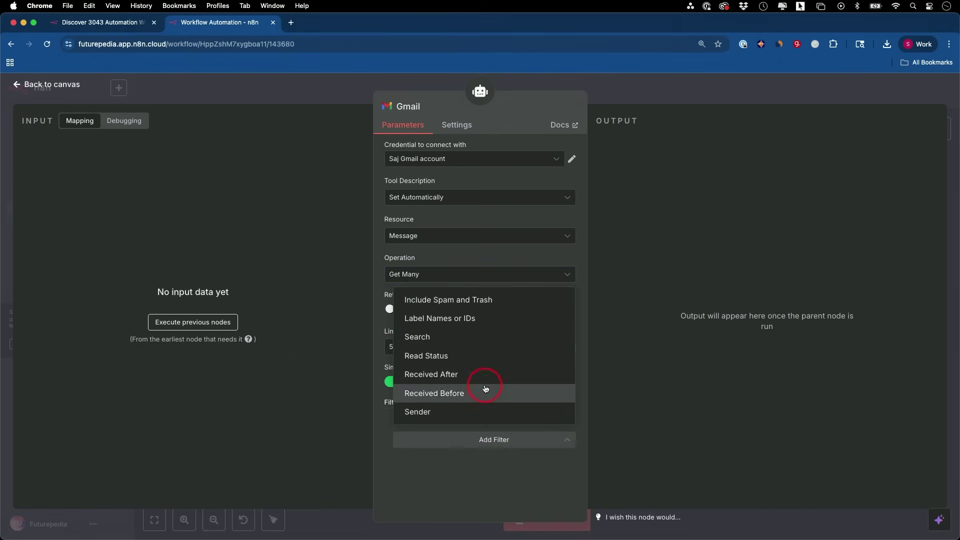
pyautogui.click(437, 321)
pyautogui.click(546, 436)
pyautogui.scroll(-5, 480, 395)
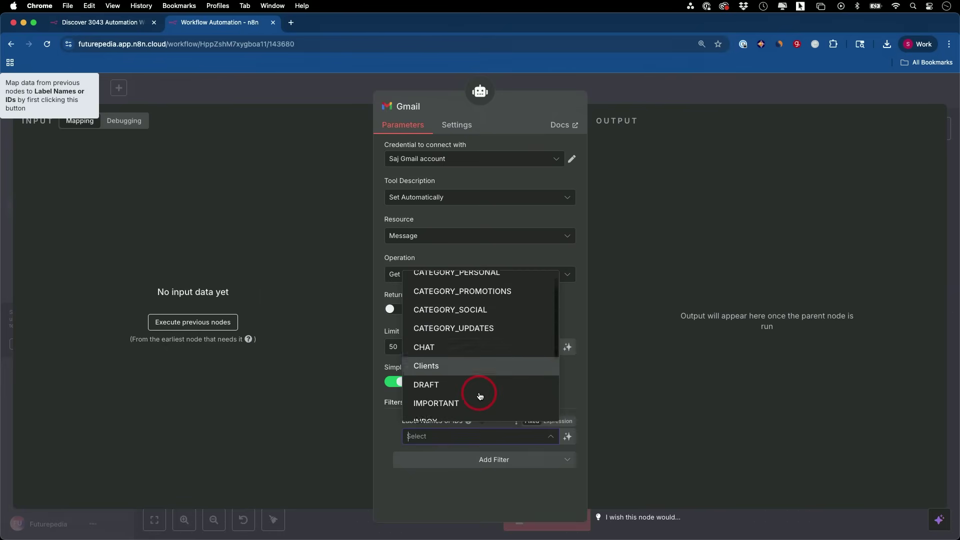
pyautogui.scroll(5, 480, 397)
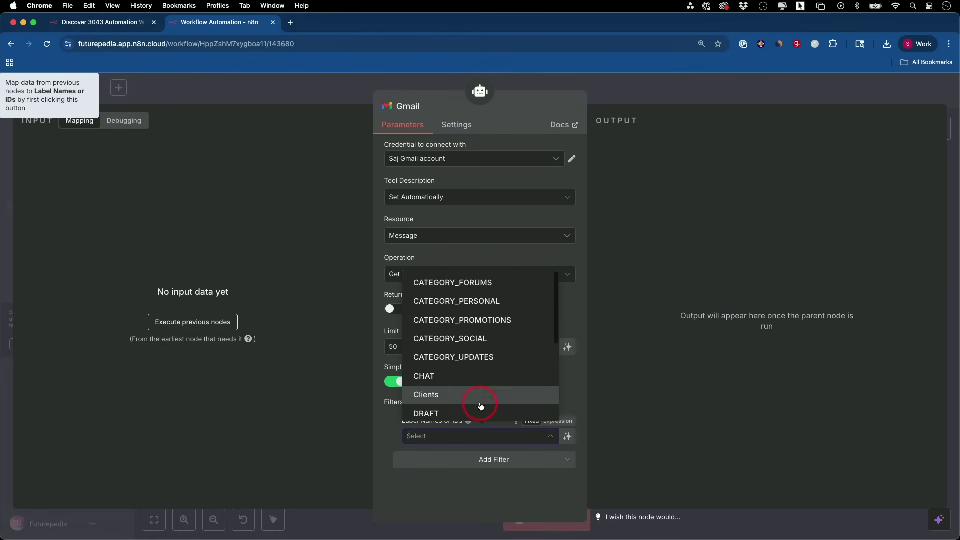
pyautogui.scroll(-1, 480, 400)
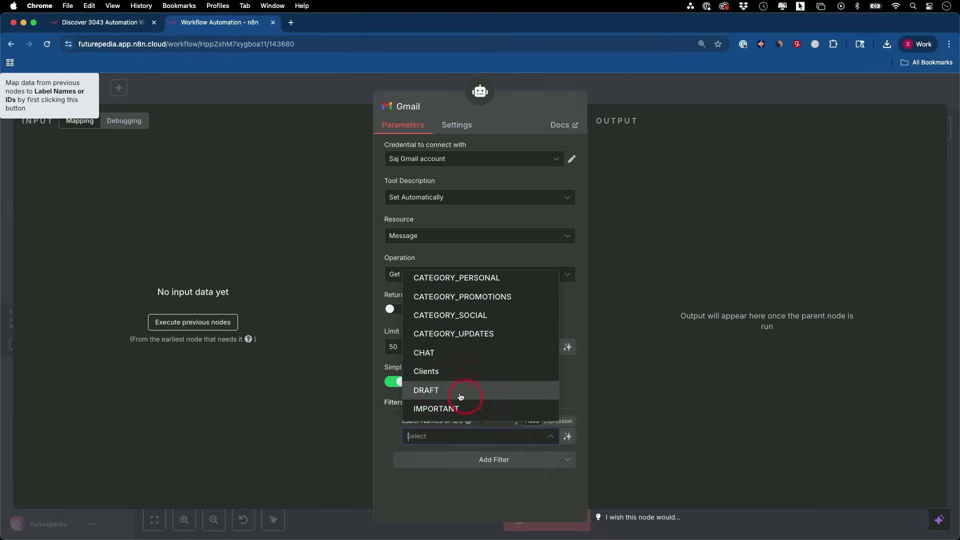
pyautogui.click(429, 373)
pyautogui.click(484, 497)
pyautogui.click(517, 444)
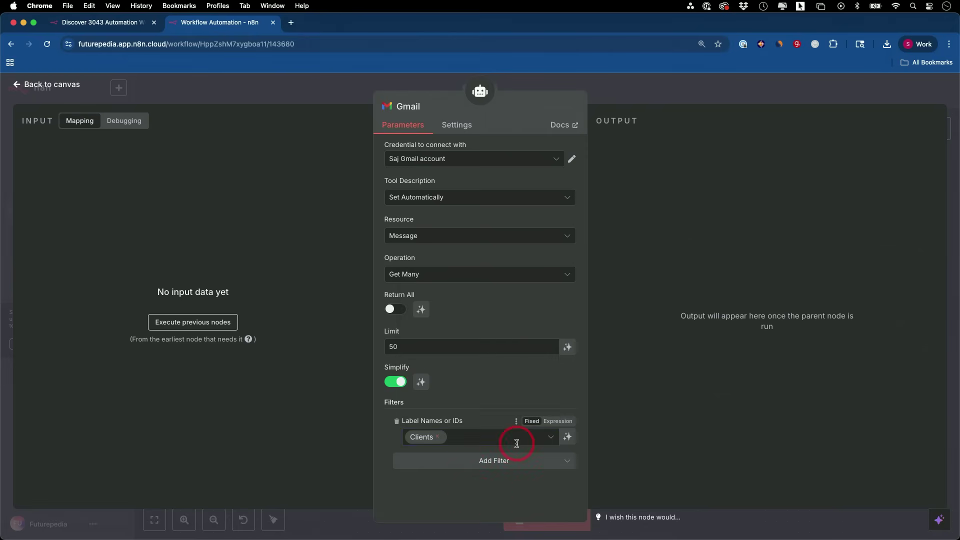
pyautogui.click(404, 90)
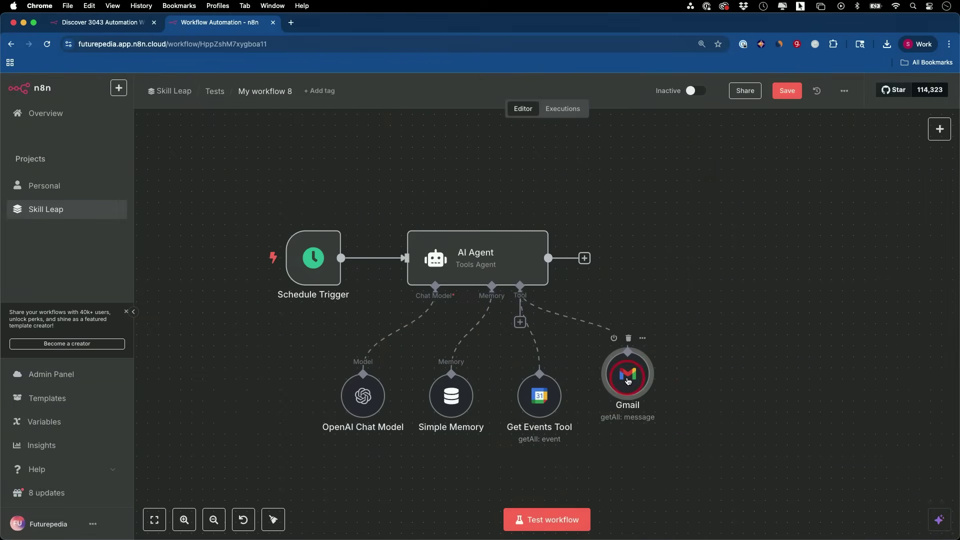
pyautogui.moveTo(625, 383); pyautogui.dragTo(626, 393)
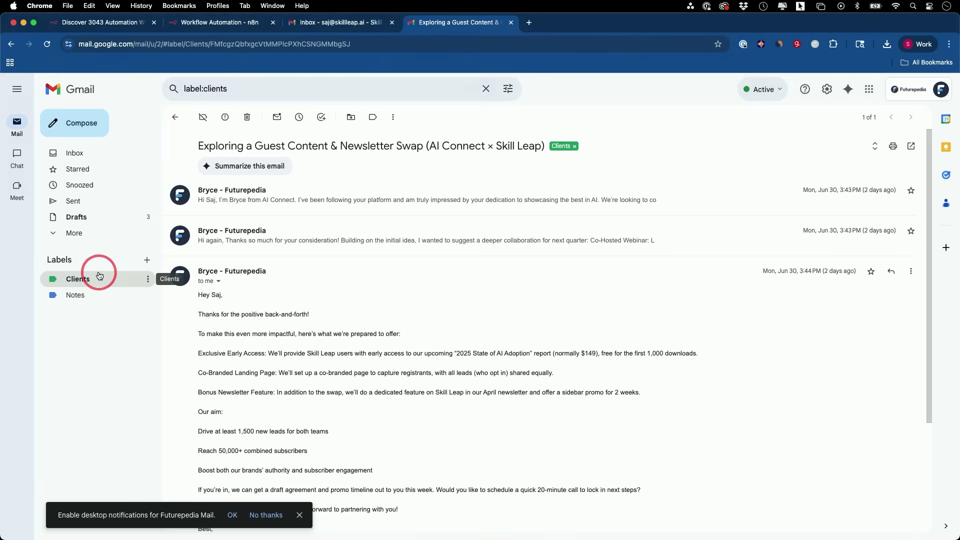
# In Gmail, examine the new-filter form under Filters and Blocked Addresses and the email thread stored under the Clients label.
pyautogui.click(147, 260)
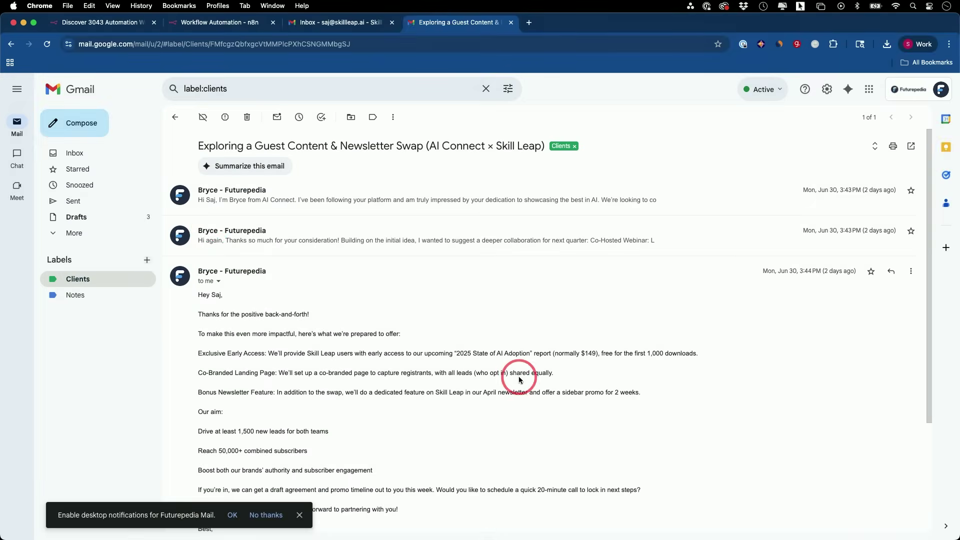
pyautogui.click(522, 375)
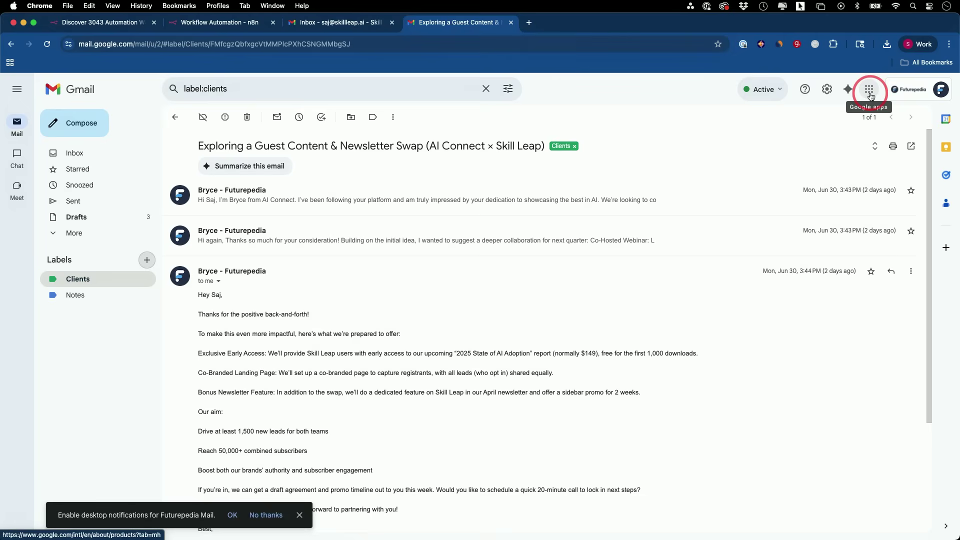
pyautogui.click(827, 90)
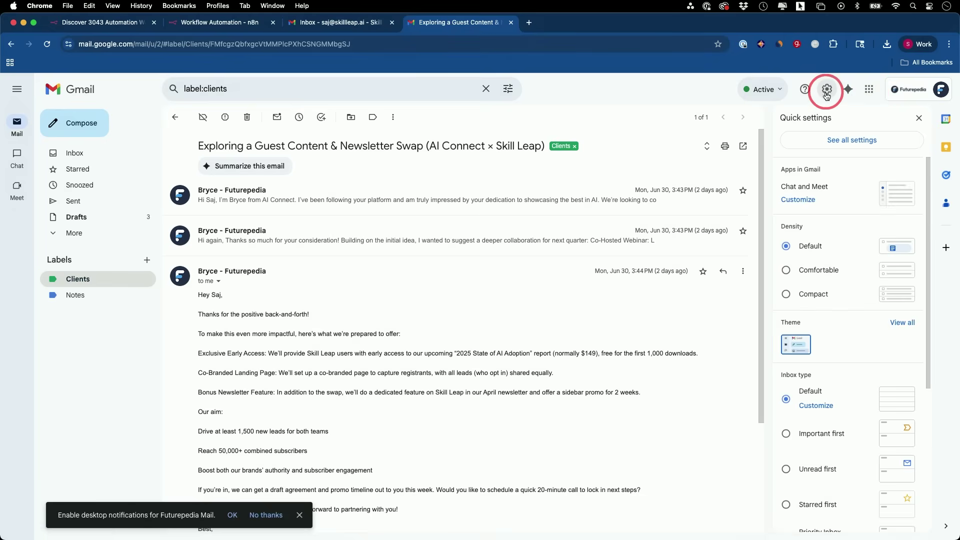
pyautogui.click(846, 140)
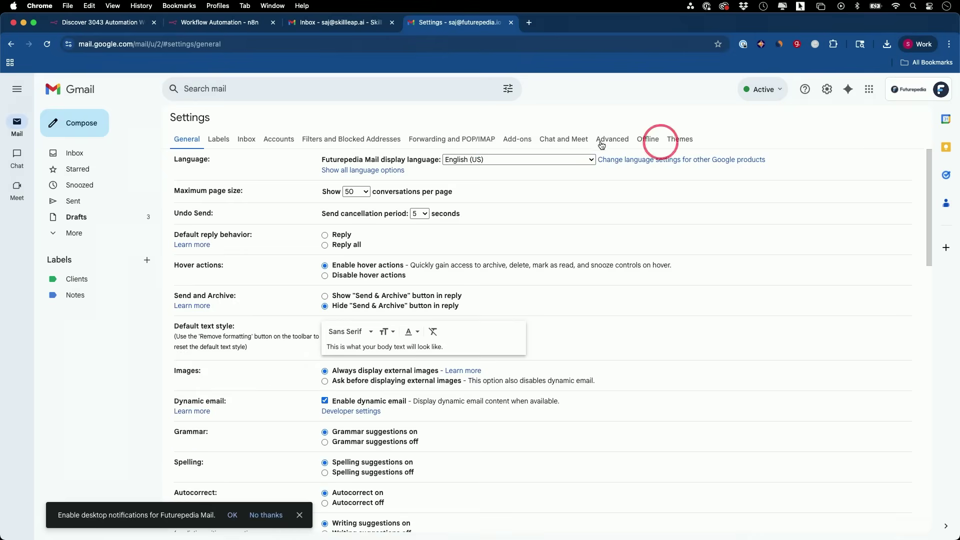
pyautogui.click(344, 145)
pyautogui.click(518, 204)
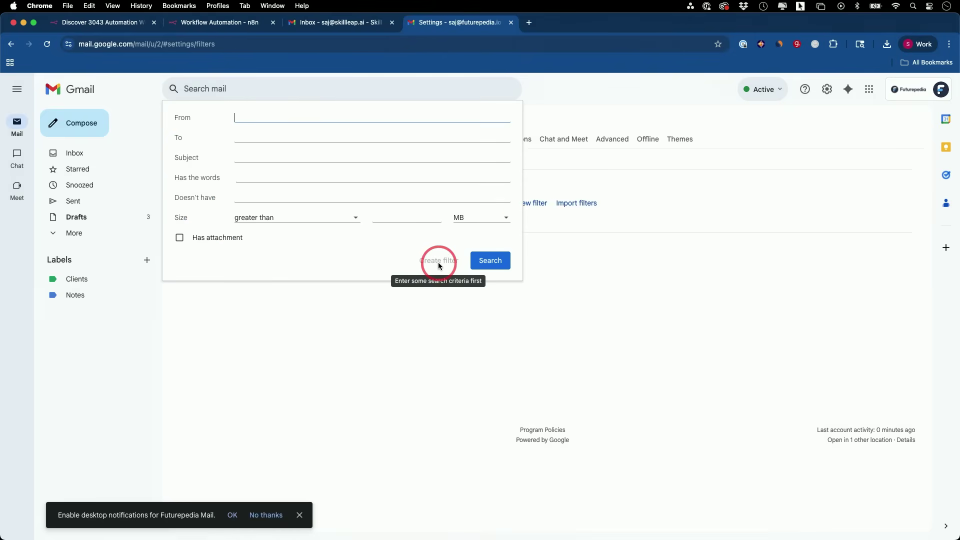
pyautogui.click(609, 263)
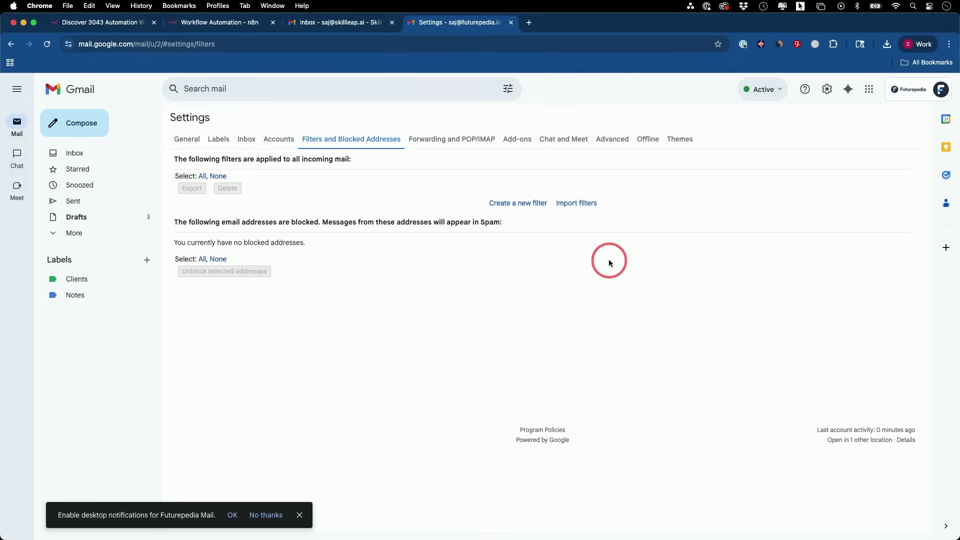
pyautogui.click(83, 282)
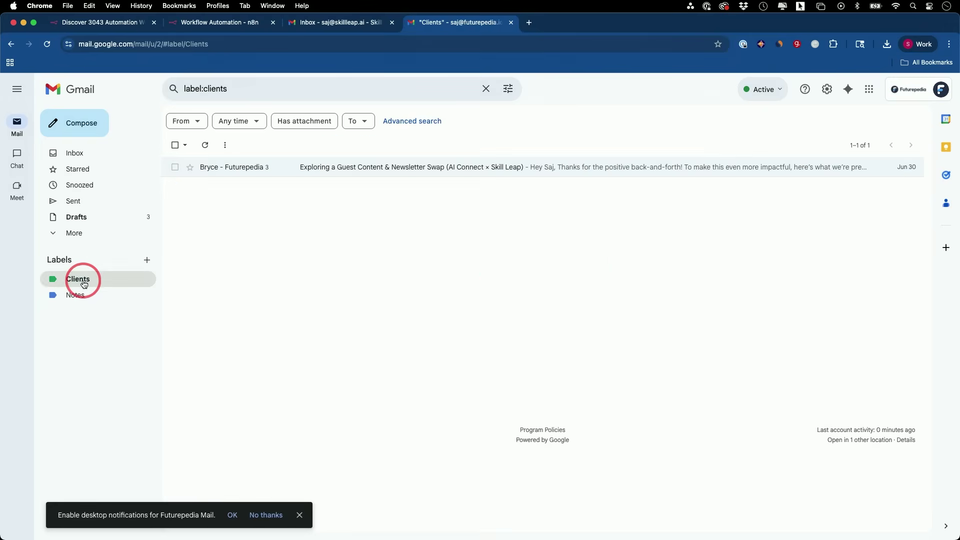
pyautogui.click(215, 169)
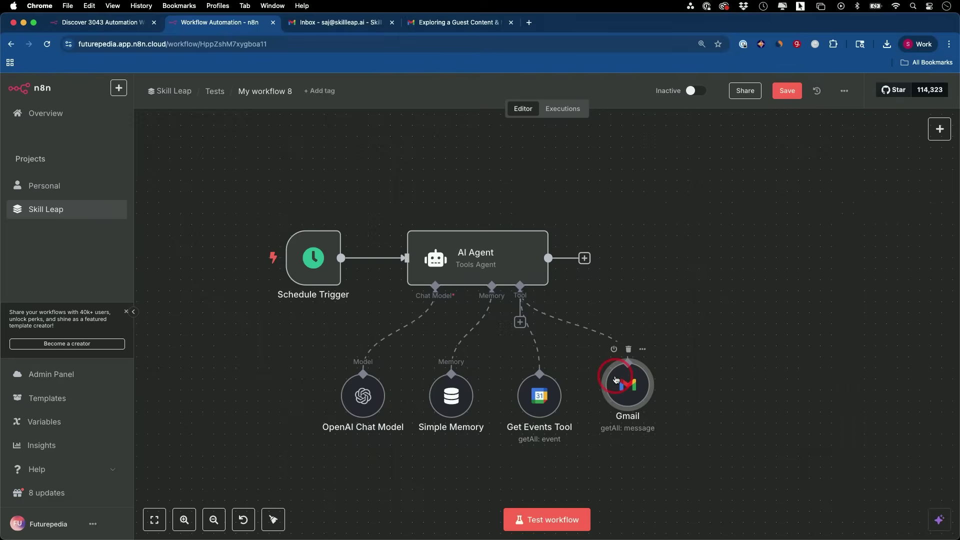
# In the n8n workflow, rename the Gmail node to "Get Client Email Tool" and align it with the other sub-nodes.
pyautogui.doubleClick(616, 380)
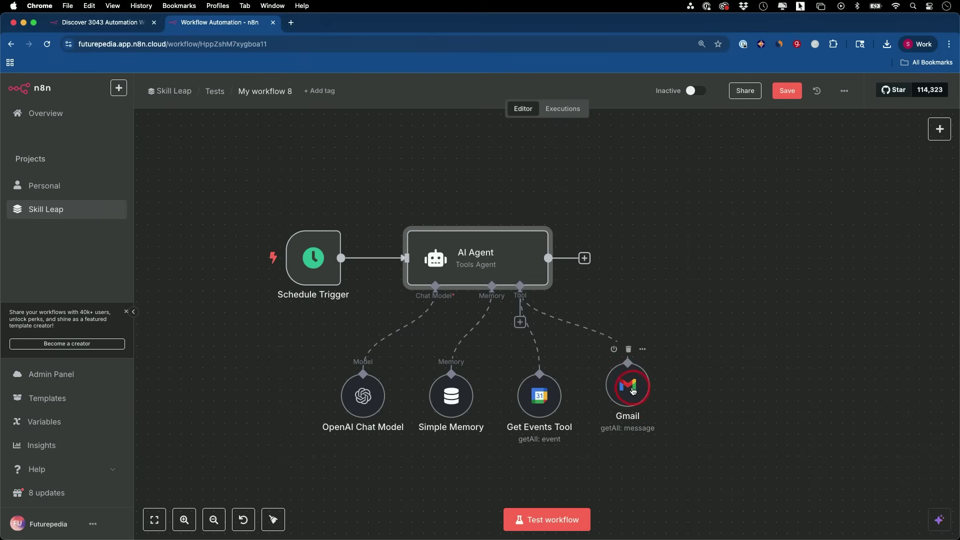
pyautogui.rightClick(632, 391)
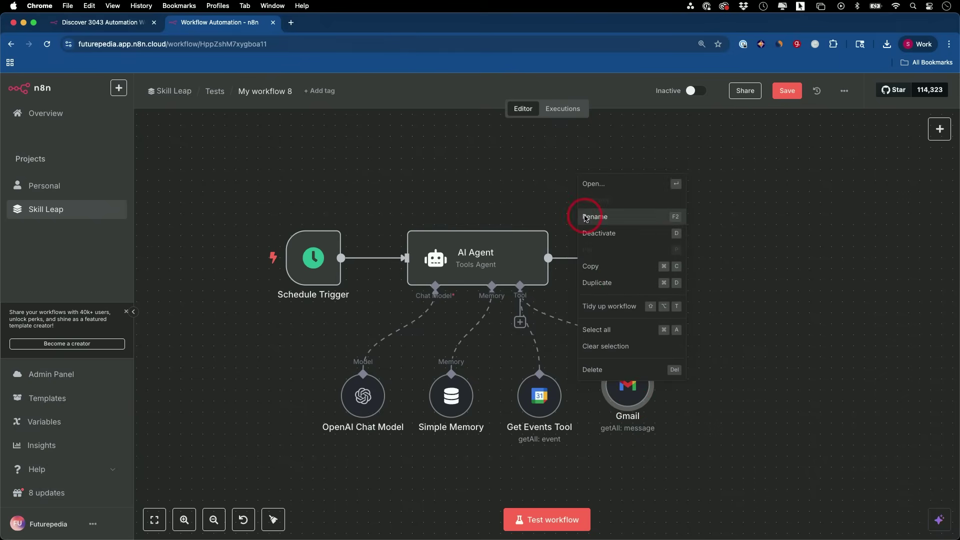
pyautogui.click(585, 218)
pyautogui.write('Get')
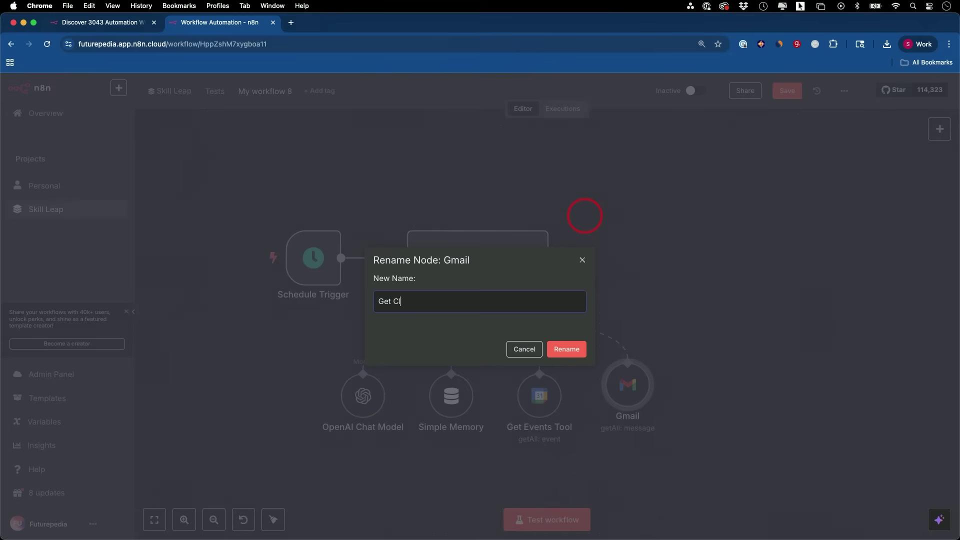
pyautogui.write(' Client Email Tool')
pyautogui.click(567, 349)
pyautogui.moveTo(625, 399); pyautogui.dragTo(623, 412)
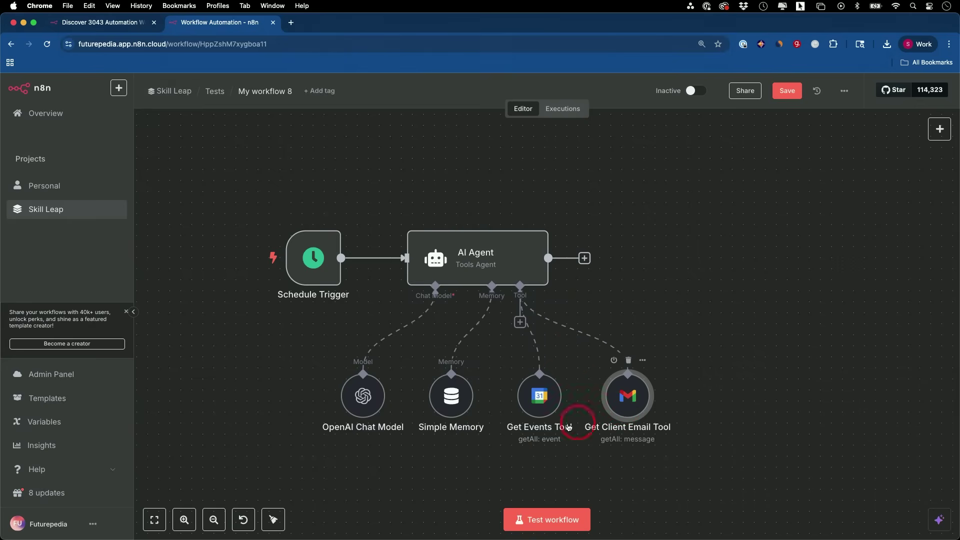
# Add a second trigger of the Trigger manually type and place it above the Schedule Trigger.
pyautogui.hscroll(-1, 593, 418)
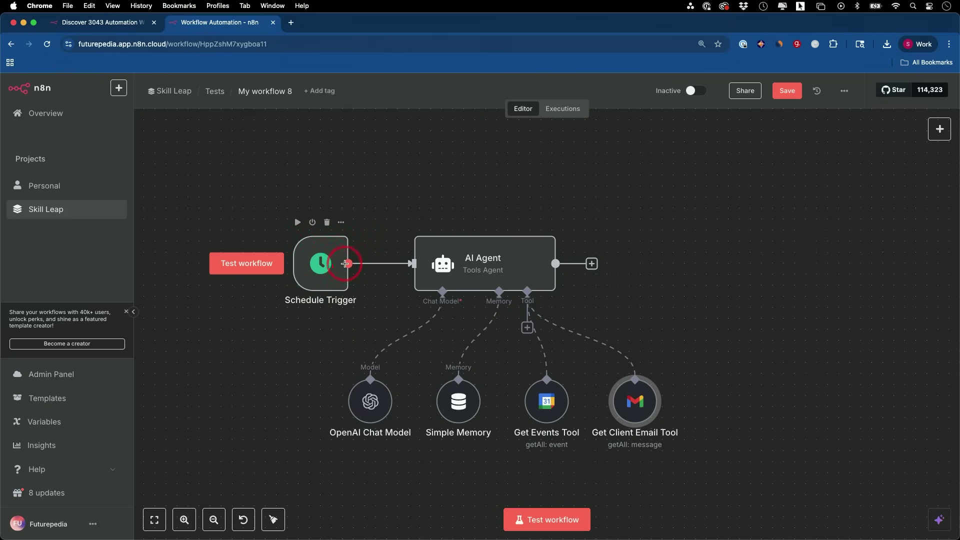
pyautogui.click(345, 263)
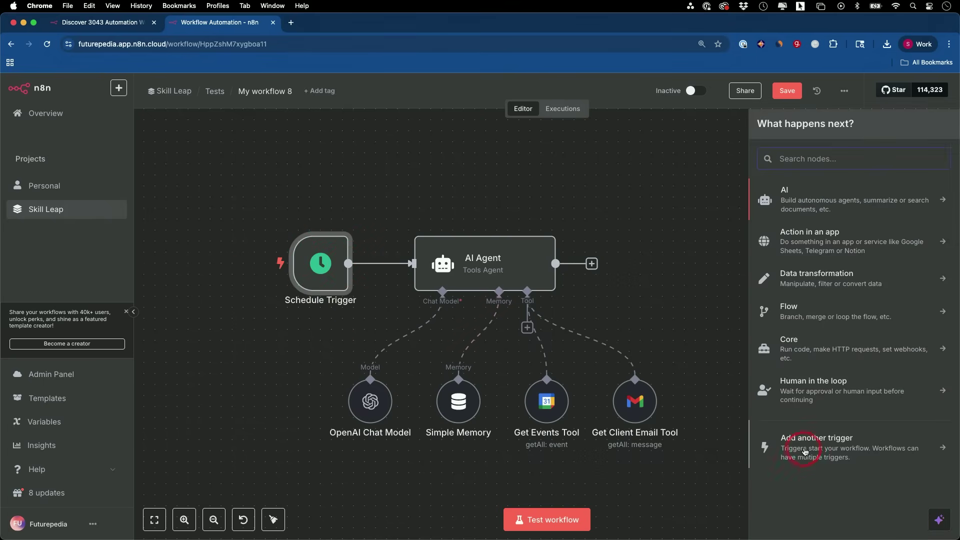
pyautogui.click(809, 443)
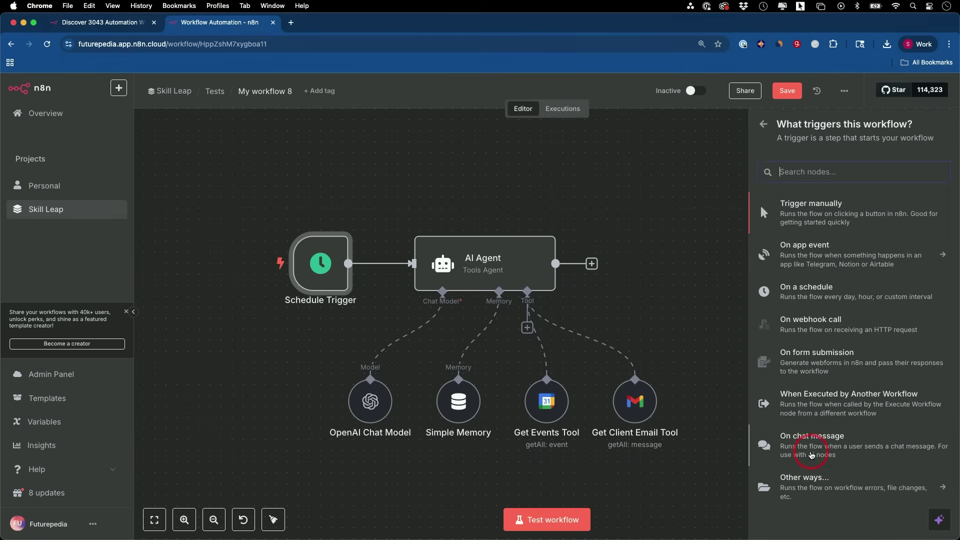
pyautogui.click(797, 215)
pyautogui.scroll(1, 468, 322)
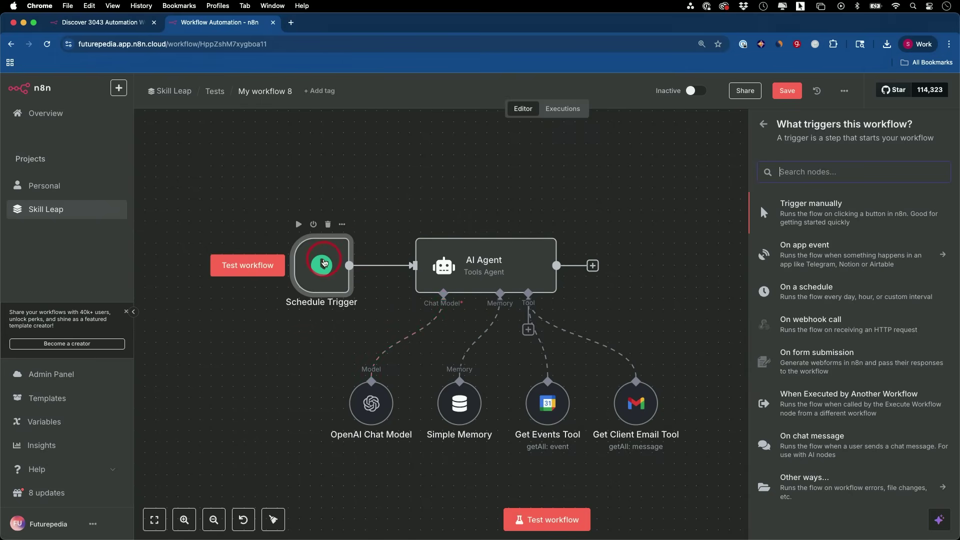
pyautogui.scroll(1, 324, 271)
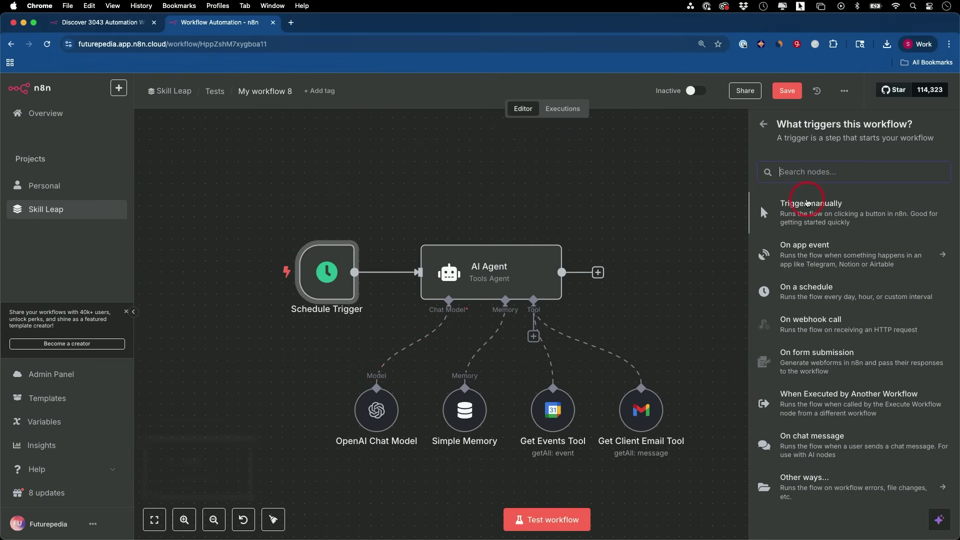
pyautogui.click(807, 203)
pyautogui.moveTo(428, 305); pyautogui.dragTo(328, 174)
pyautogui.scroll(1, 350, 237)
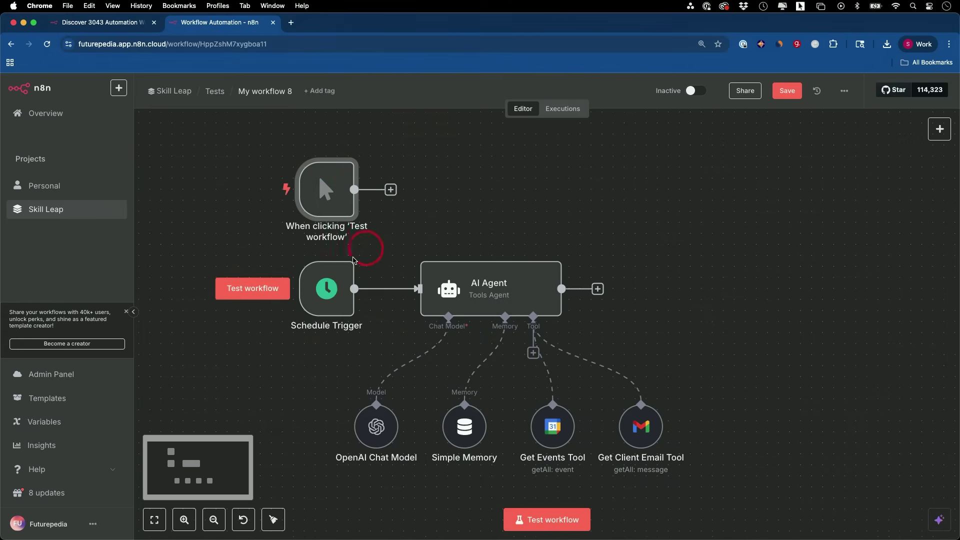
# Connect the manual trigger's output to the AI Agent's input and save the workflow.
pyautogui.click(392, 193)
pyautogui.moveTo(393, 198); pyautogui.dragTo(449, 289)
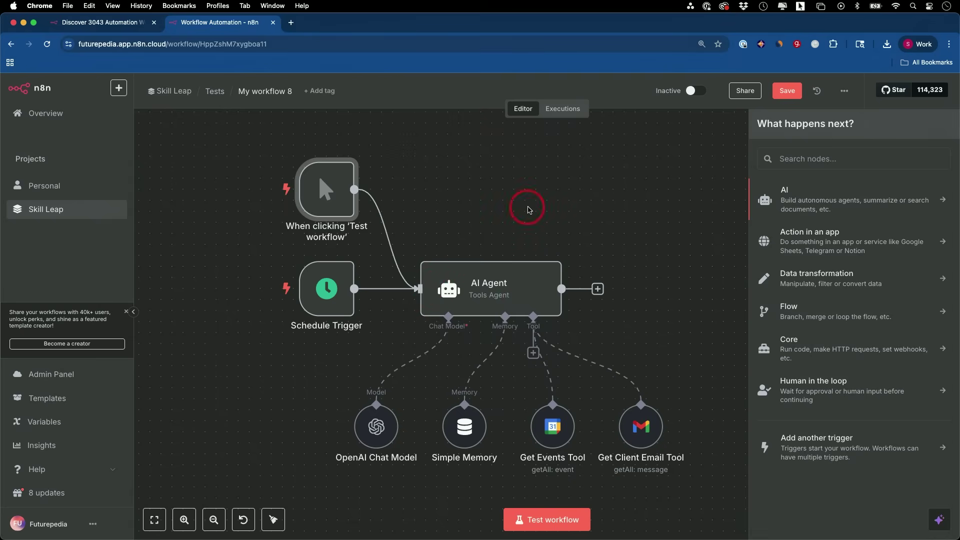
pyautogui.click(593, 158)
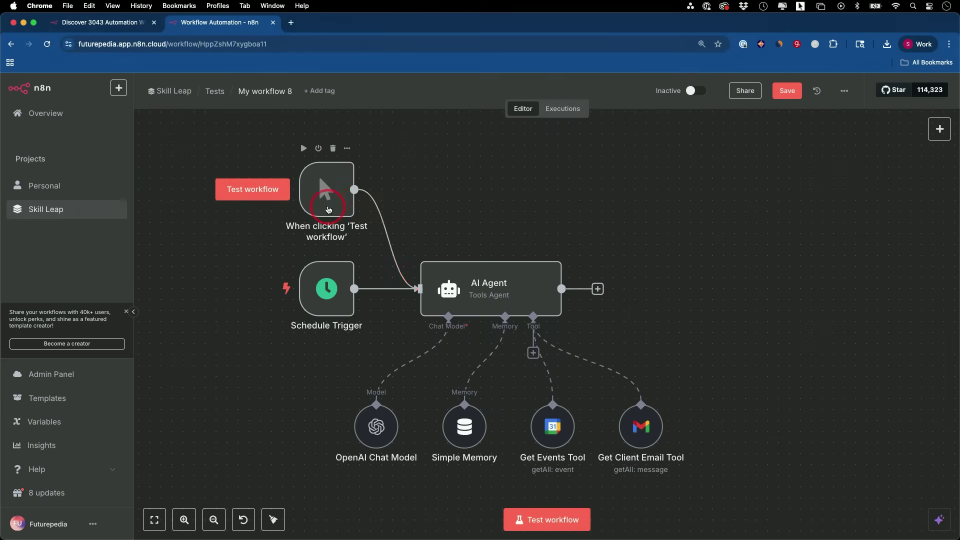
pyautogui.click(334, 192)
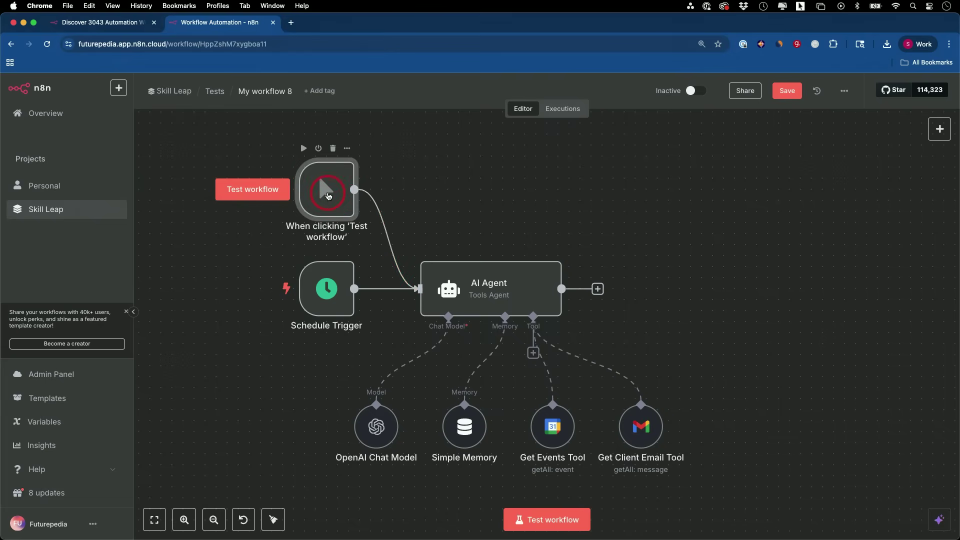
pyautogui.click(327, 291)
pyautogui.click(324, 318)
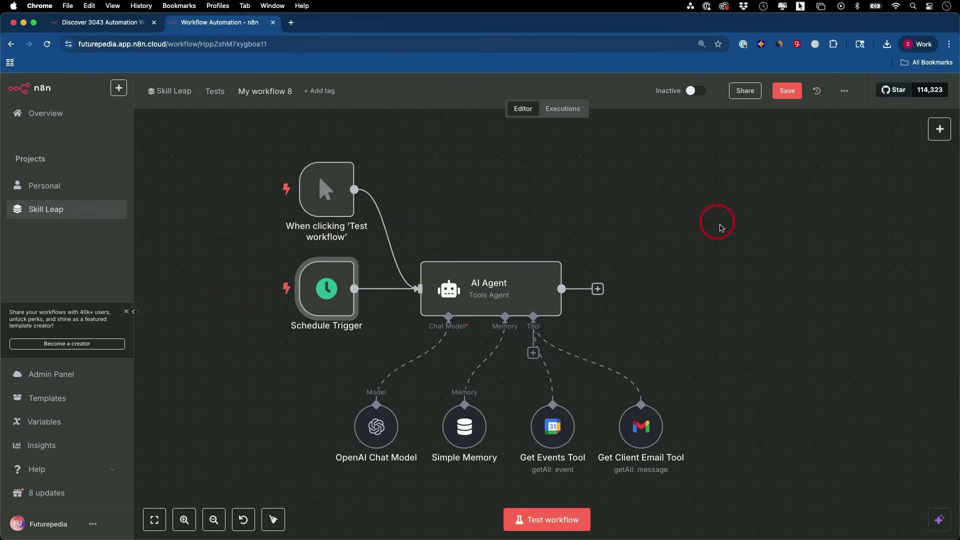
pyautogui.click(788, 94)
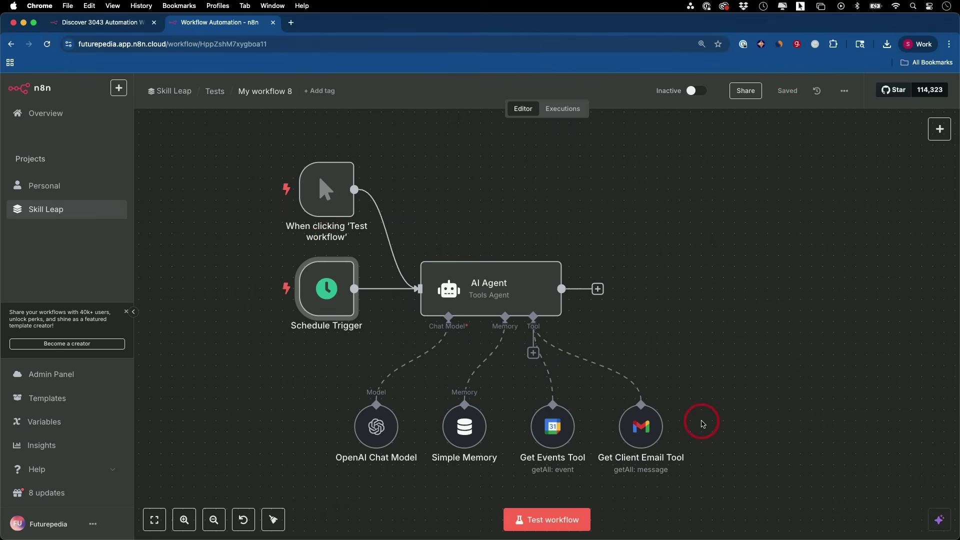
# Add another Gmail Tool as the third tool of the AI Agent.
pyautogui.scroll(-1, 670, 364)
pyautogui.moveTo(535, 352)
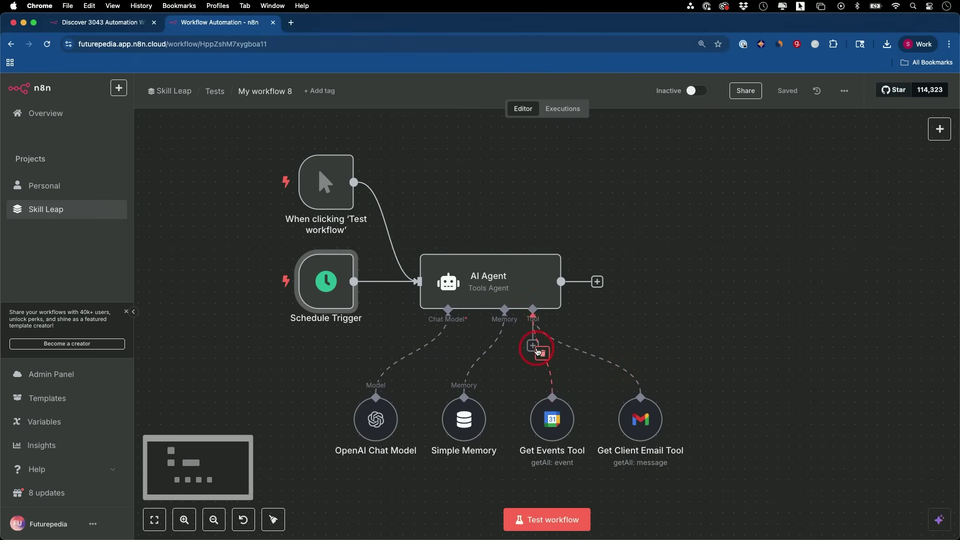
pyautogui.click(533, 346)
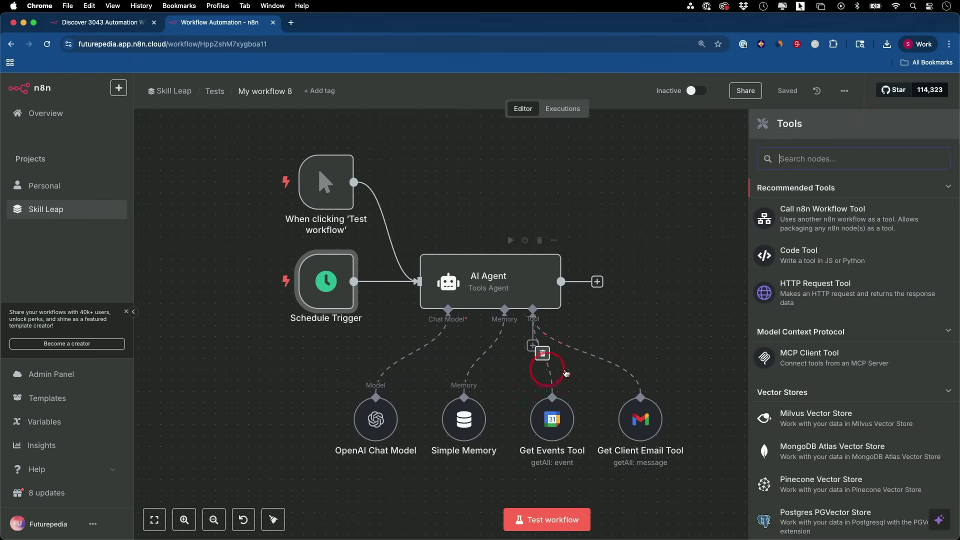
pyautogui.write('gmail')
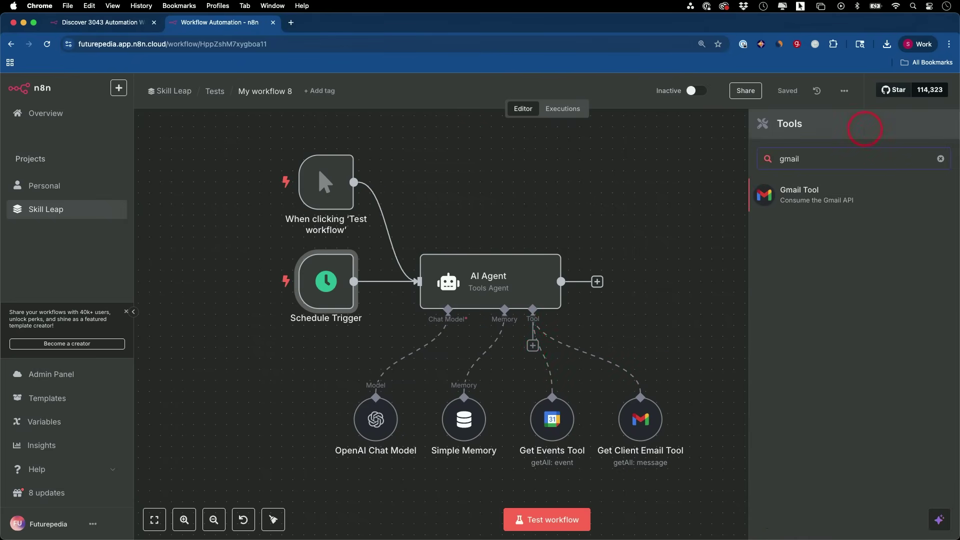
pyautogui.click(812, 202)
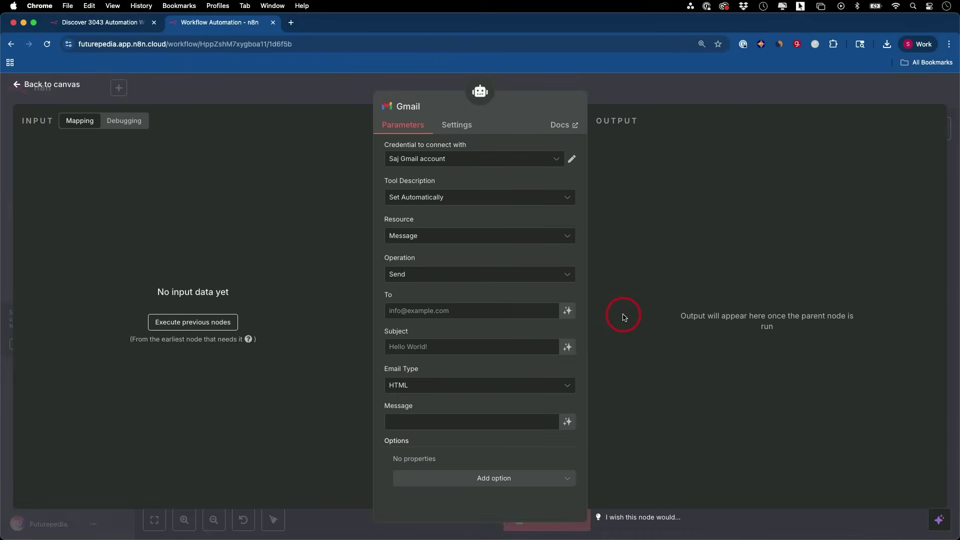
# Keep the Operation at Send in the new Gmail node and enter the recipient's email address in To.
pyautogui.click(402, 275)
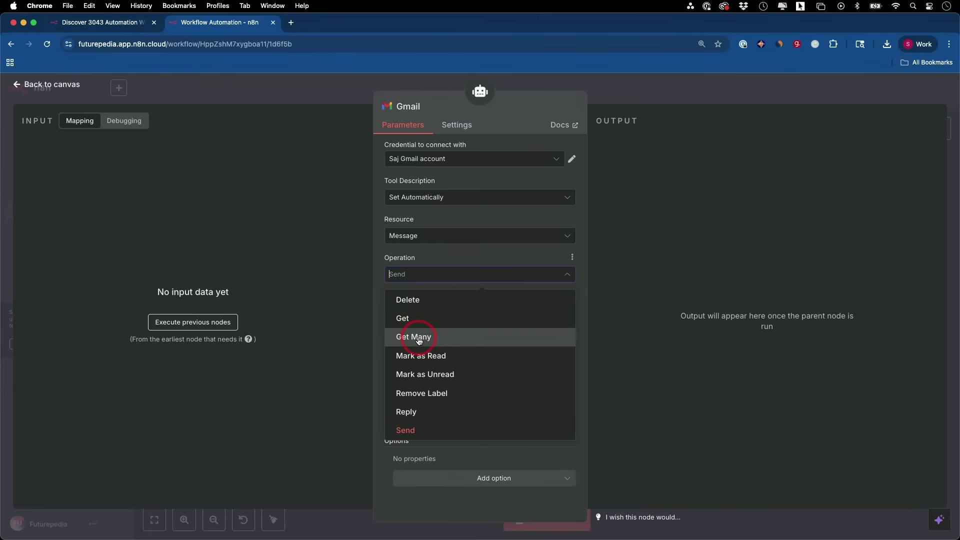
pyautogui.click(411, 275)
pyautogui.click(409, 311)
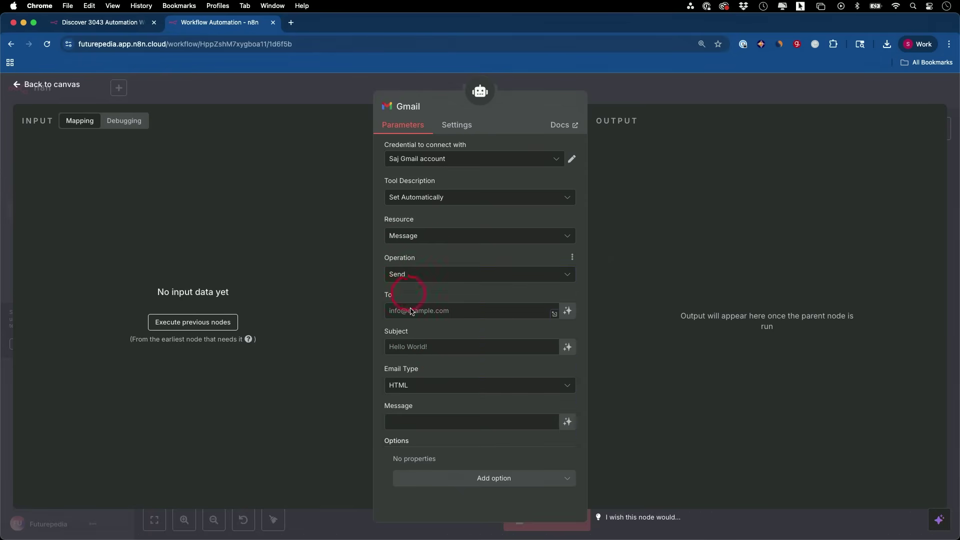
pyautogui.press('super+v')
# Check the Subject's Fixed and Expression modes, and have the model define the Subject automatically.
pyautogui.click(465, 349)
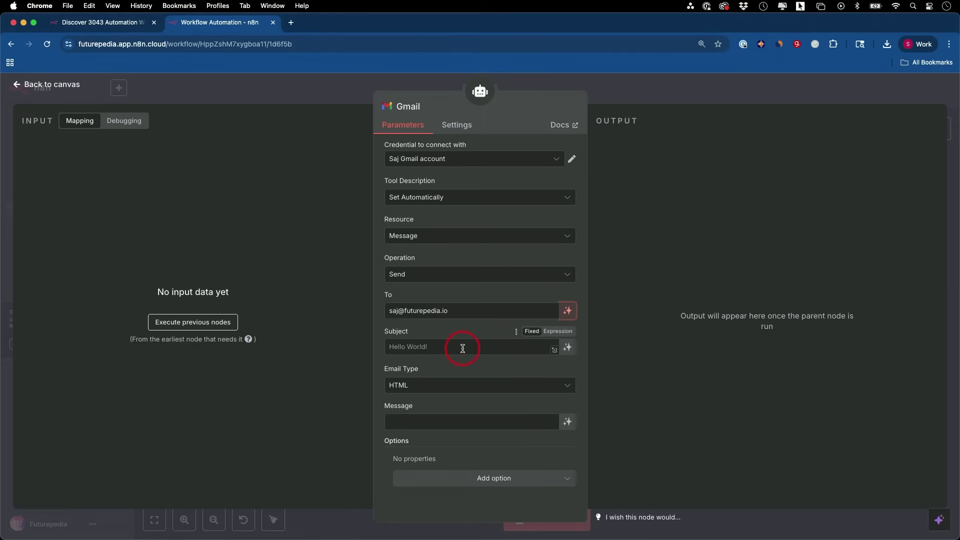
pyautogui.click(531, 334)
pyautogui.click(534, 334)
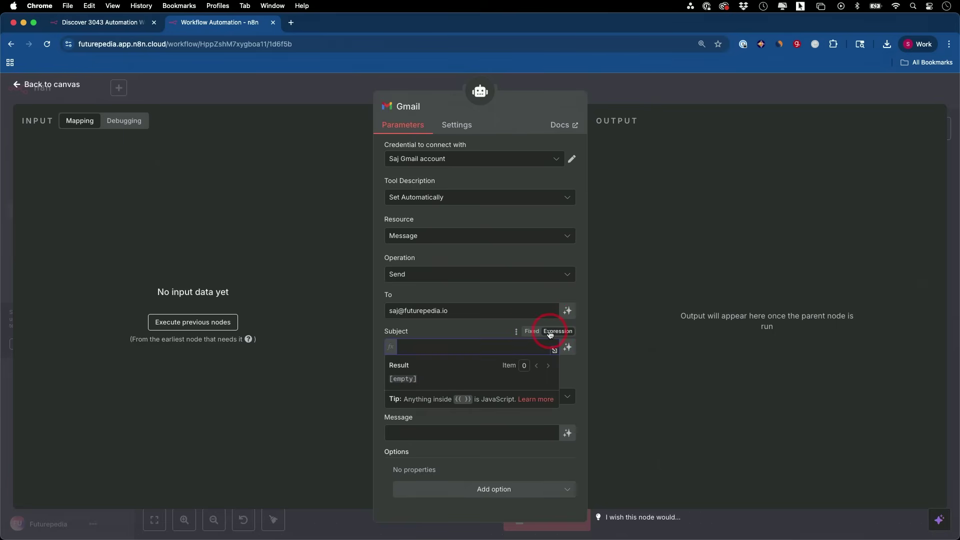
pyautogui.click(533, 334)
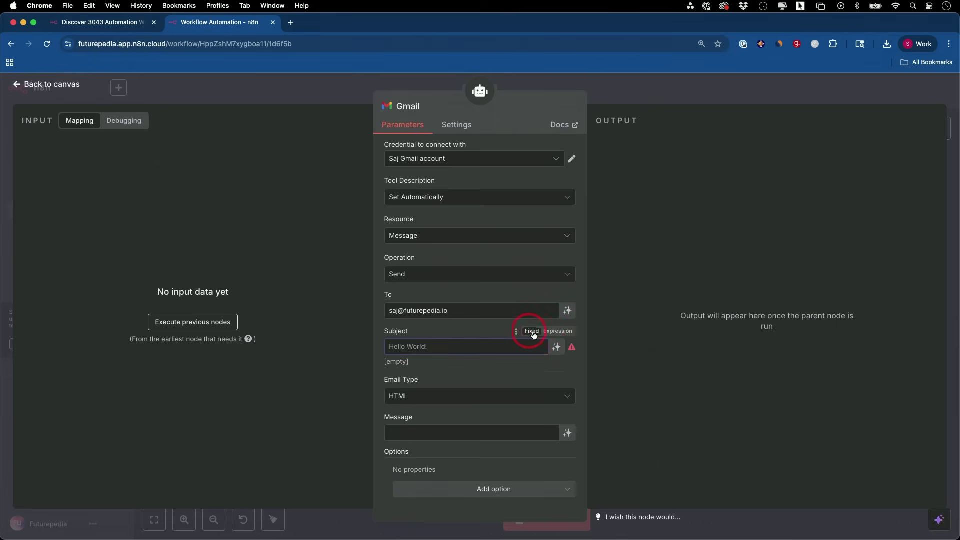
pyautogui.click(556, 348)
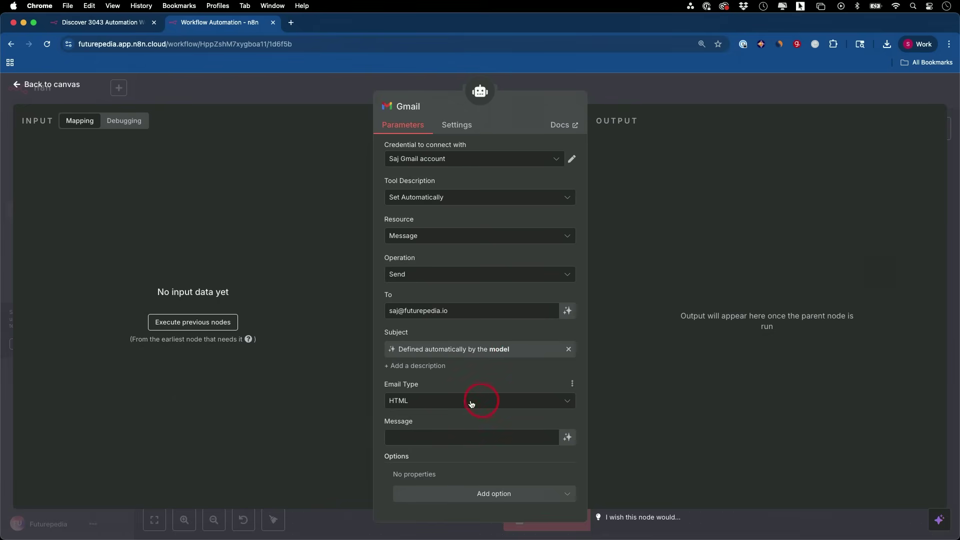
# Keep the Email Type at HTML and have the model define the Message automatically.
pyautogui.click(427, 404)
pyautogui.click(427, 401)
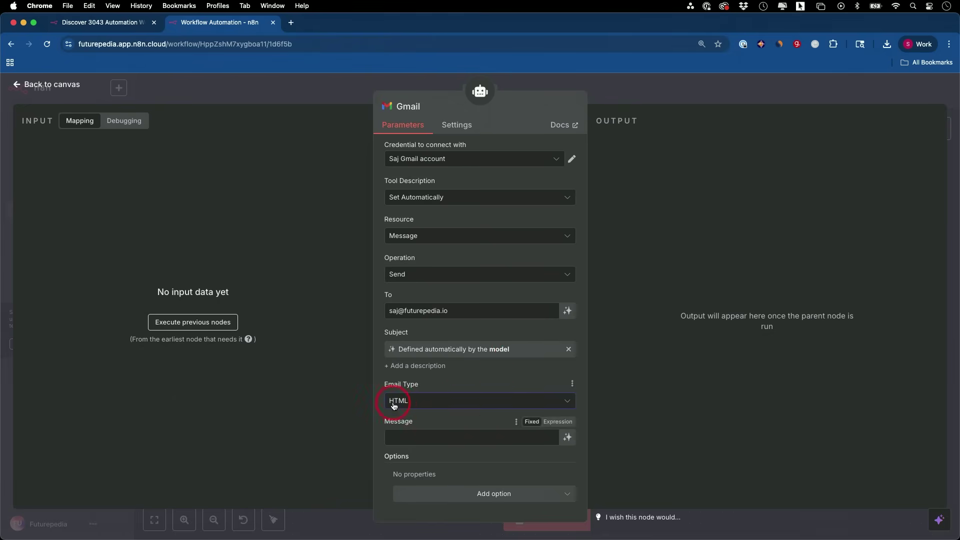
pyautogui.click(567, 438)
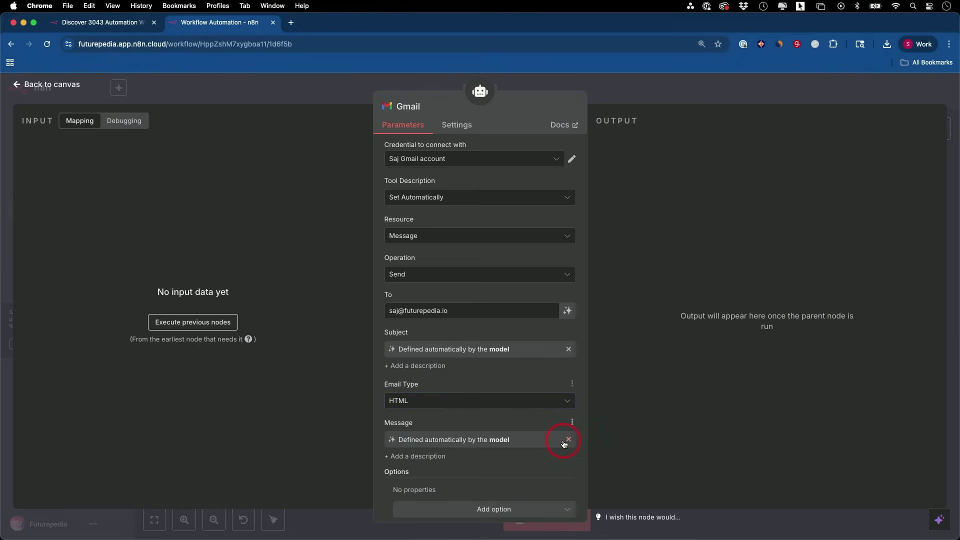
# Close the new Gmail node's settings and align the node beside Get Client Email Tool on the canvas.
pyautogui.scroll(-1, 478, 433)
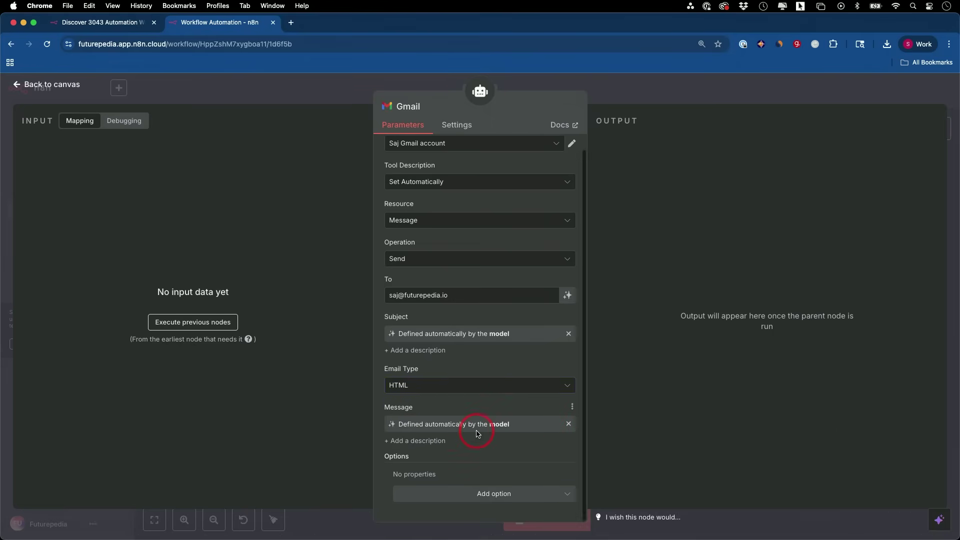
pyautogui.scroll(1, 477, 434)
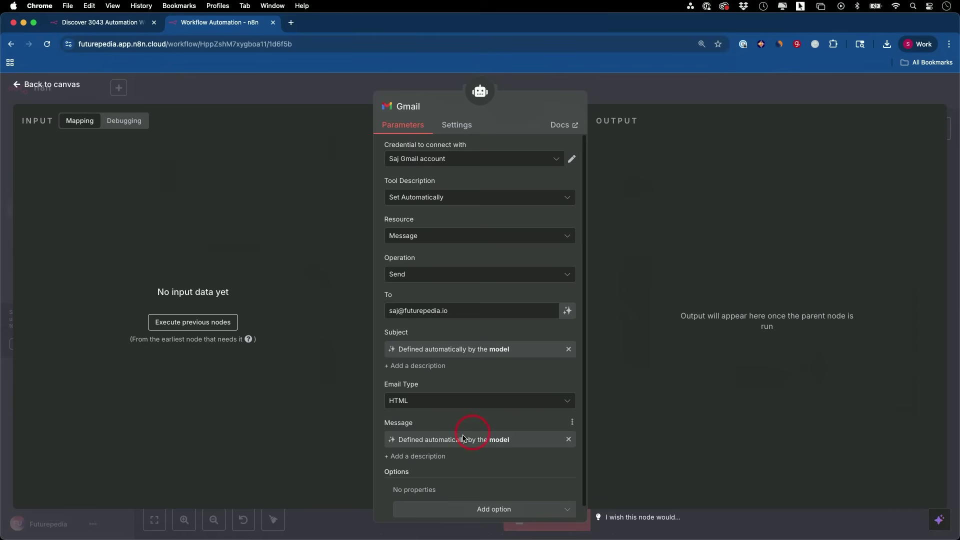
pyautogui.click(404, 160)
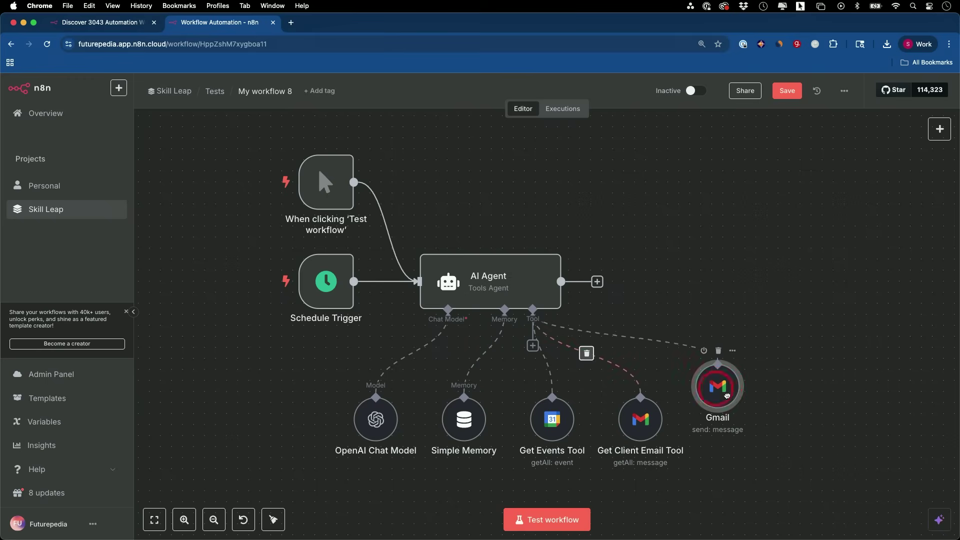
pyautogui.moveTo(717, 394); pyautogui.dragTo(705, 426)
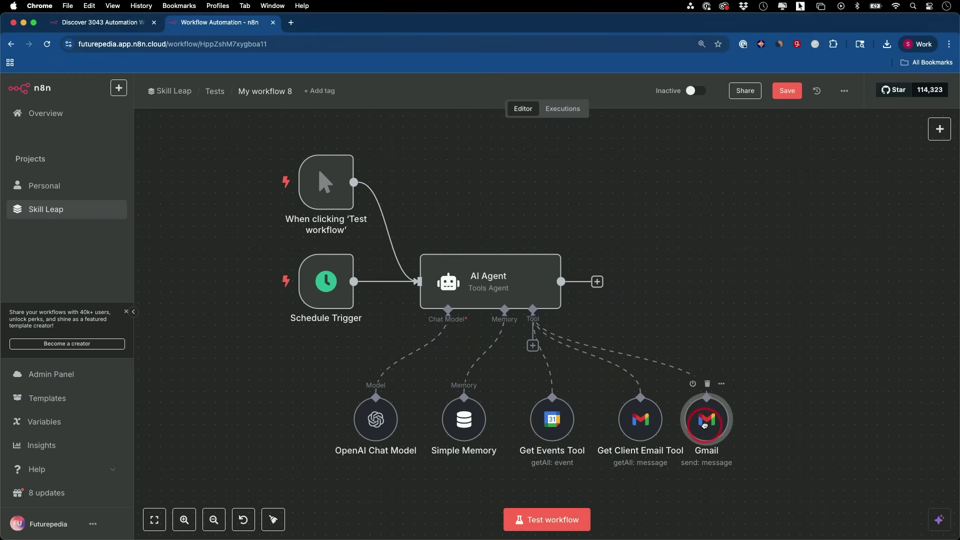
# Rename the new Gmail node as Send Update Message Tool and save the workflow.
pyautogui.rightClick(704, 426)
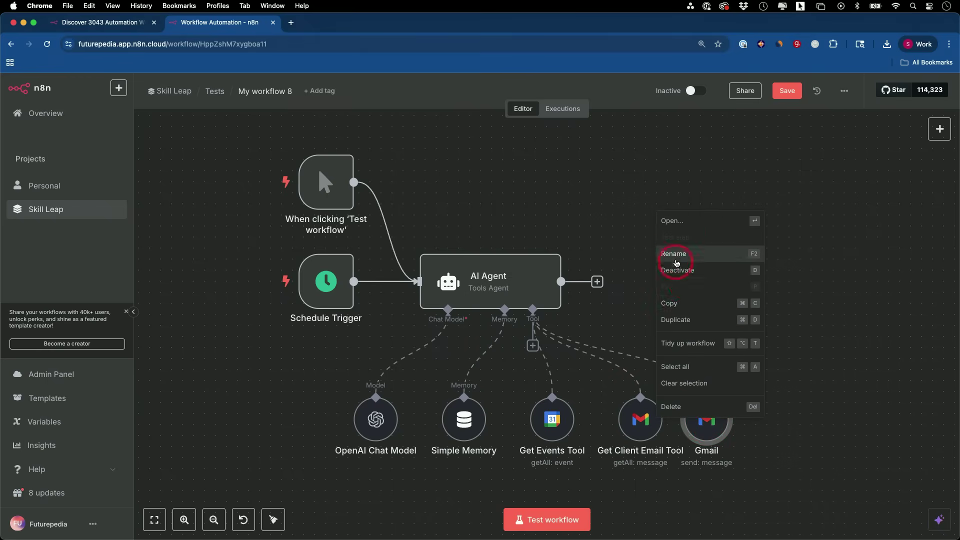
pyautogui.click(676, 263)
pyautogui.write('Send U')
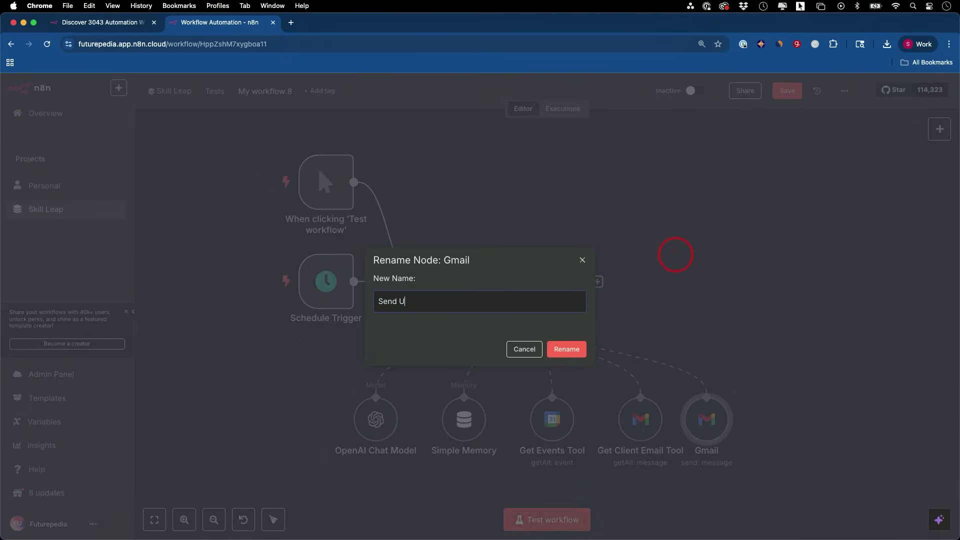
pyautogui.write('pdate Message tool')
pyautogui.press('Return')
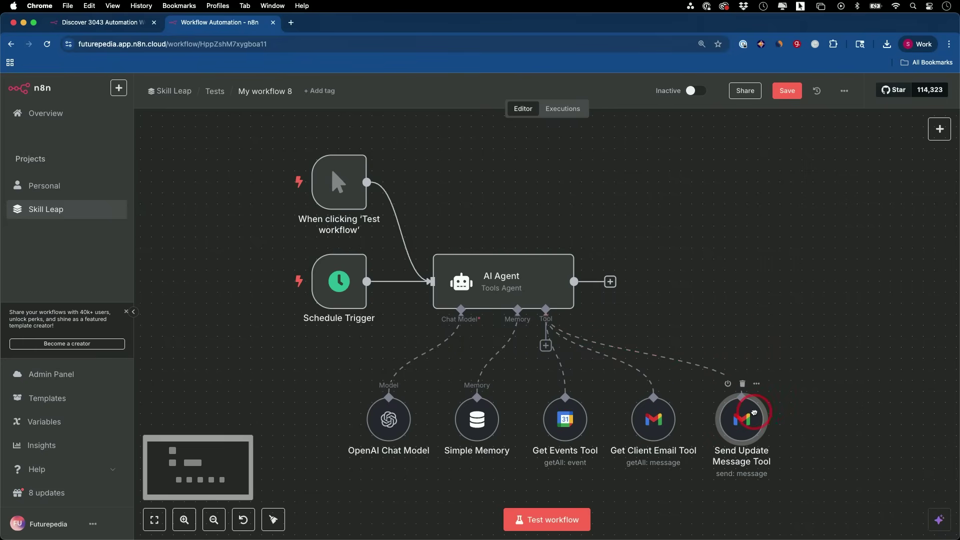
pyautogui.press('super+s')
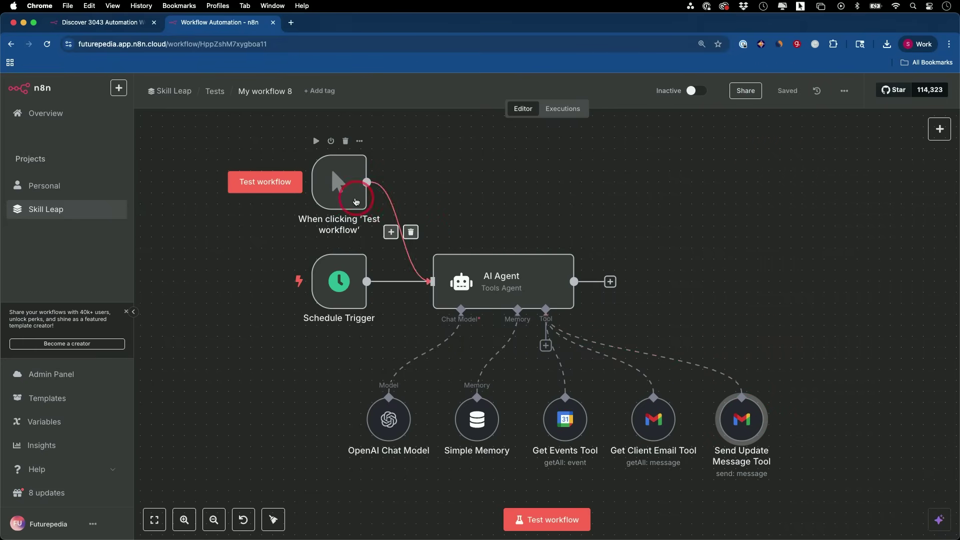
# Test the workflow from the manual trigger and select the AI Agent node.
pyautogui.click(342, 195)
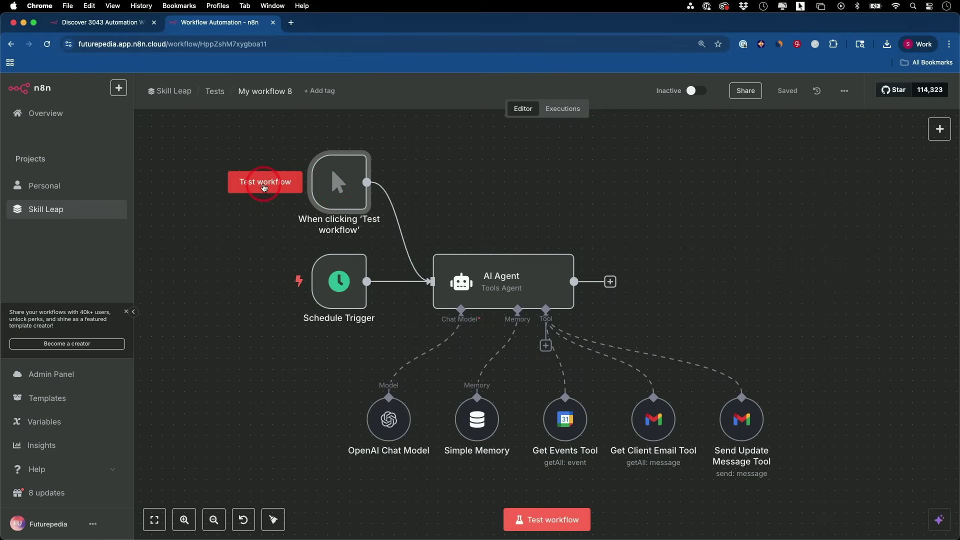
pyautogui.click(264, 187)
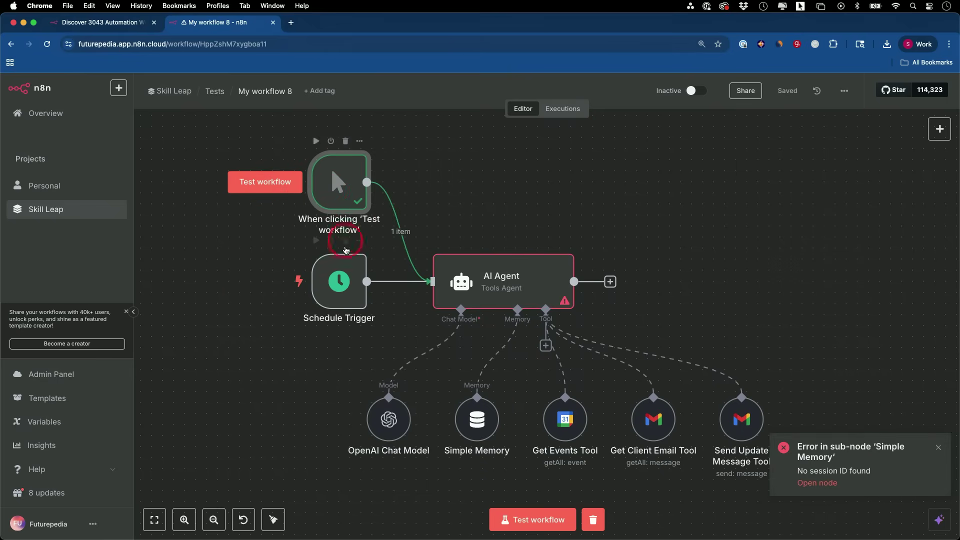
pyautogui.scroll(1, 456, 354)
pyautogui.click(549, 307)
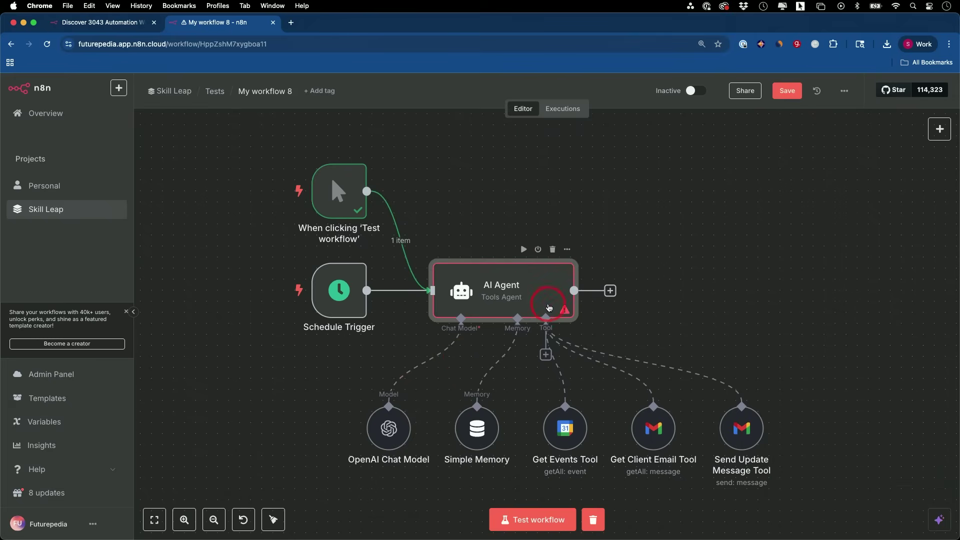
pyautogui.hscroll(1, 515, 300)
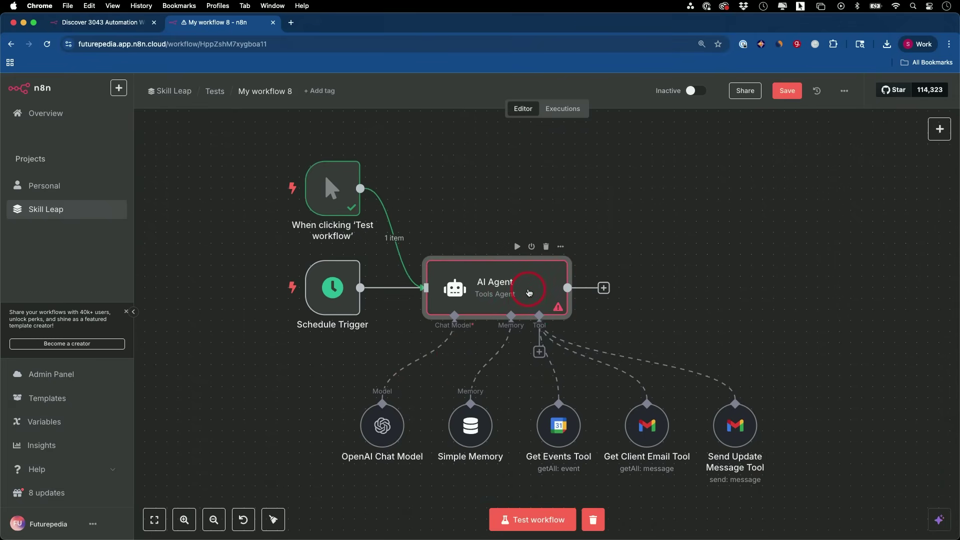
# Open the errored Simple Memory node from the AI Agent's logs and set its Session ID to Define below with the Key daily-briefing.
pyautogui.doubleClick(529, 293)
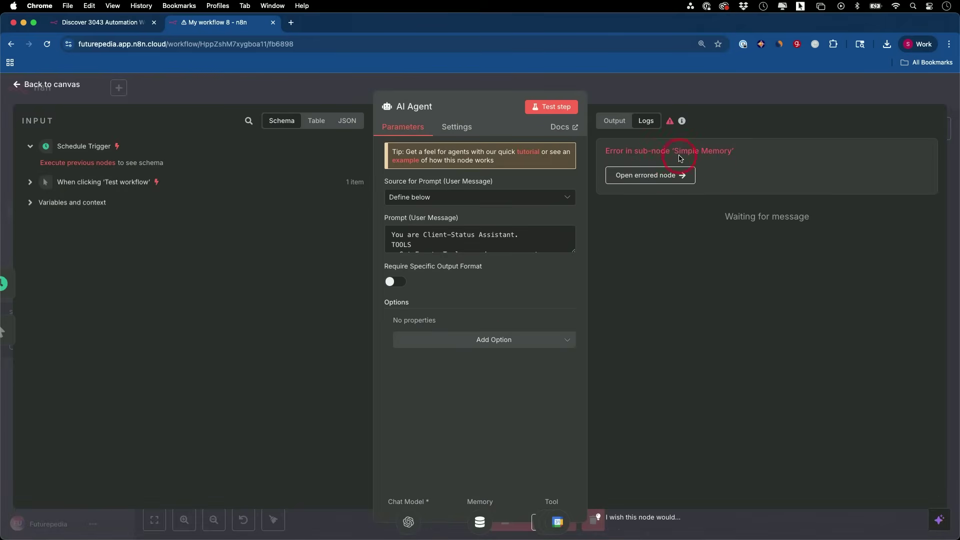
pyautogui.click(650, 175)
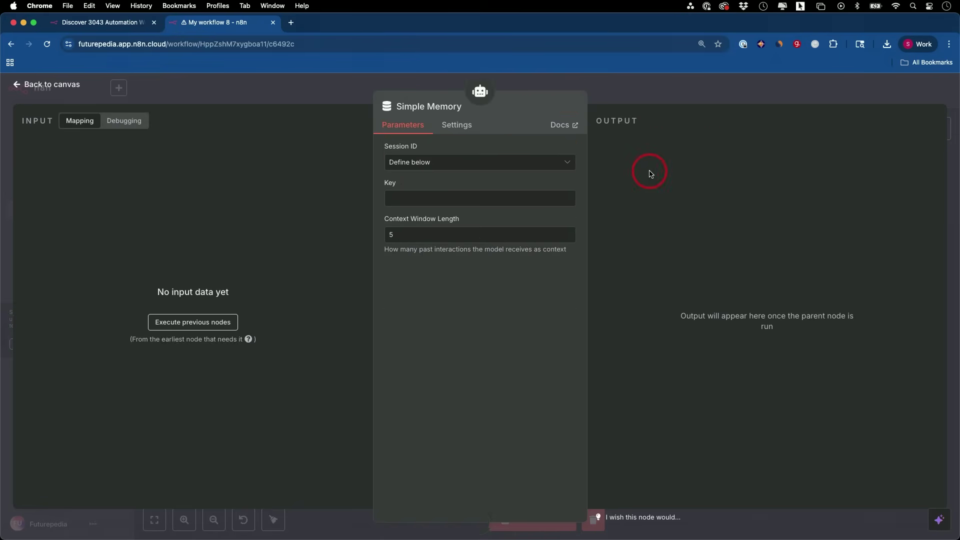
pyautogui.click(455, 163)
pyautogui.click(437, 190)
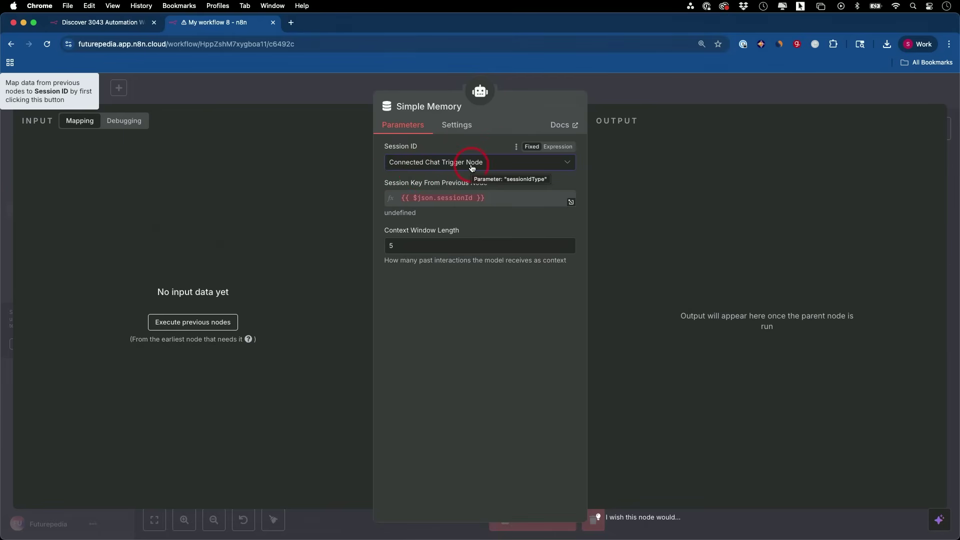
pyautogui.click(443, 163)
pyautogui.click(437, 235)
pyautogui.click(420, 197)
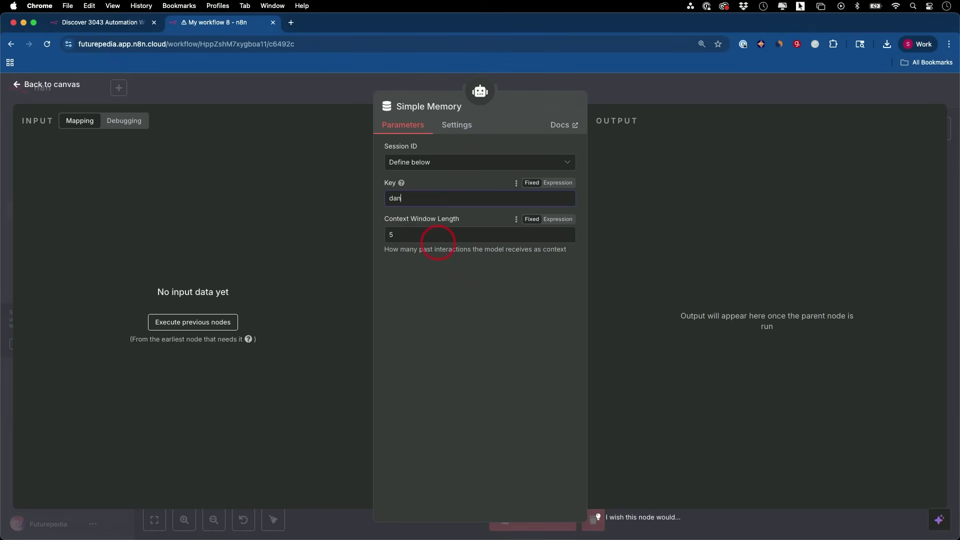
pyautogui.write('daily-briefing')
pyautogui.click(396, 88)
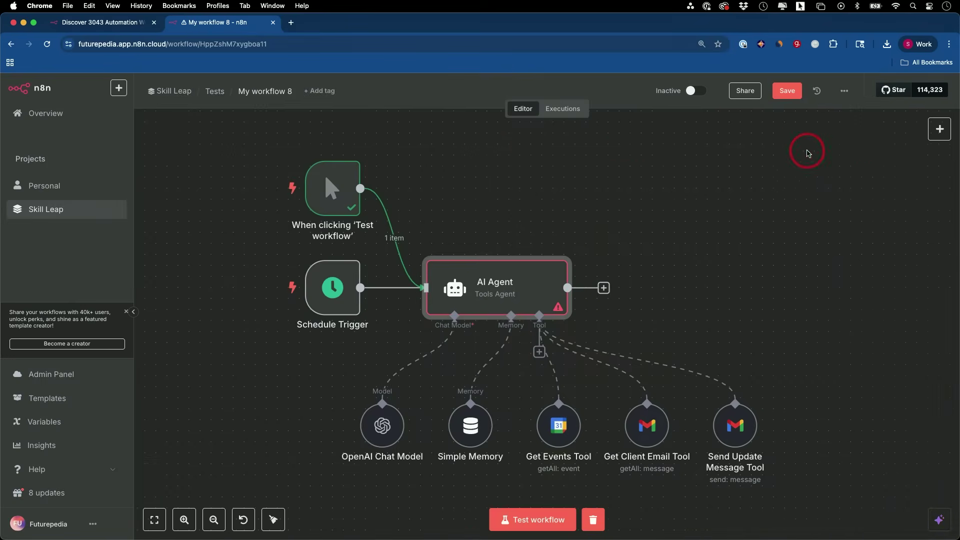
# Save the workflow with the memory key and run it again from the manual trigger.
pyautogui.click(778, 90)
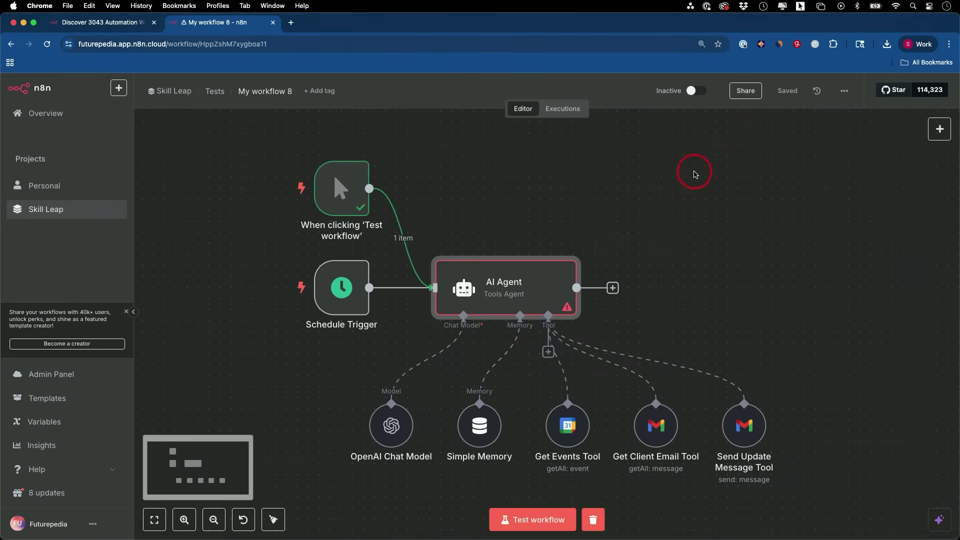
pyautogui.click(276, 192)
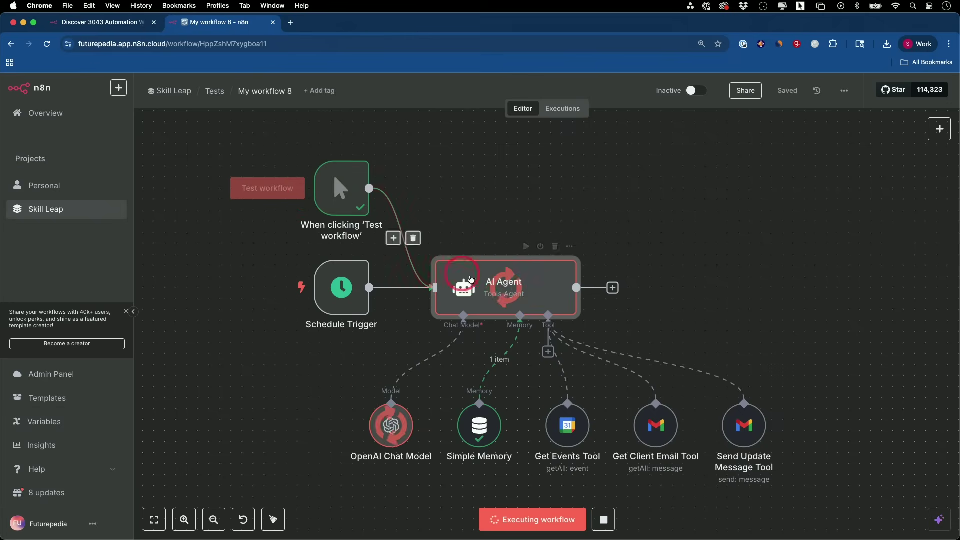
pyautogui.click(408, 384)
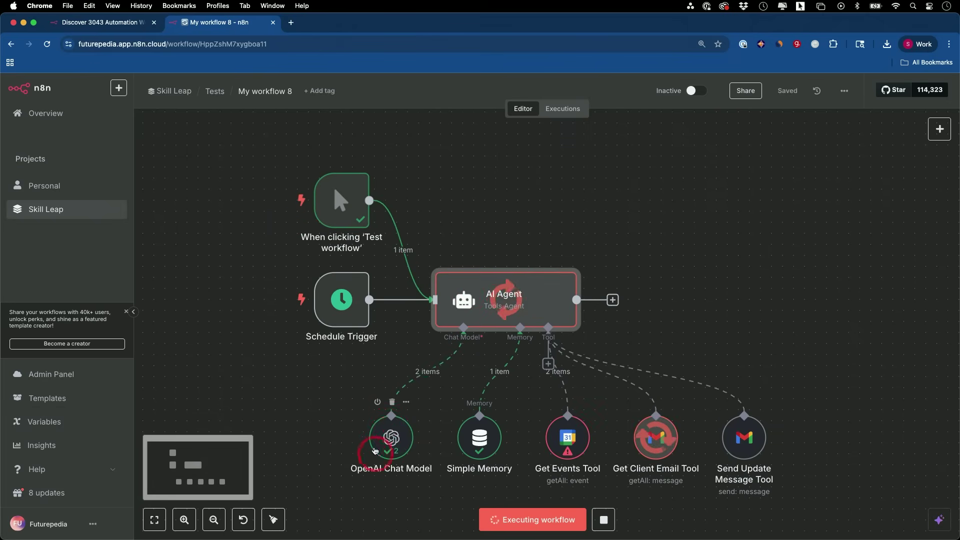
pyautogui.click(470, 427)
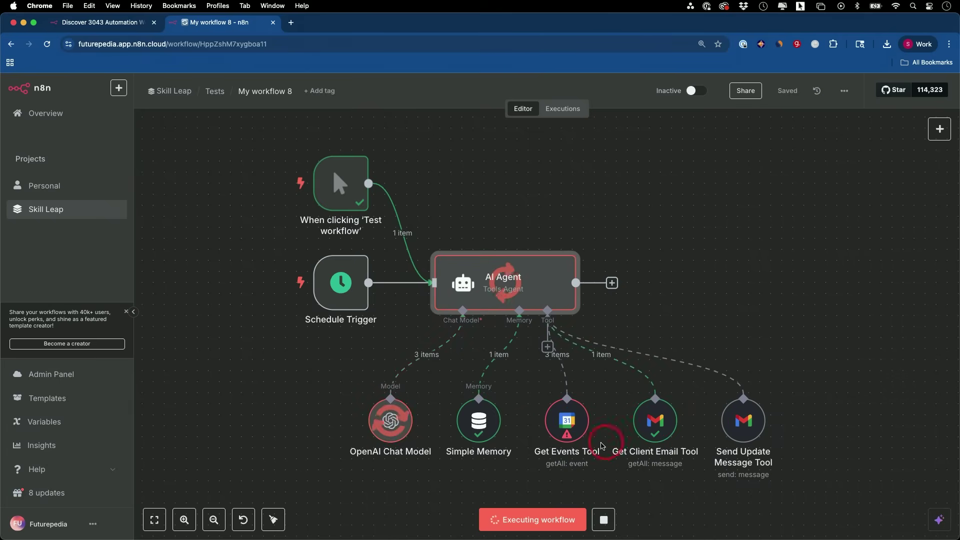
# Check the issues reported on Get Events Tool and stop the running execution.
pyautogui.moveTo(566, 438)
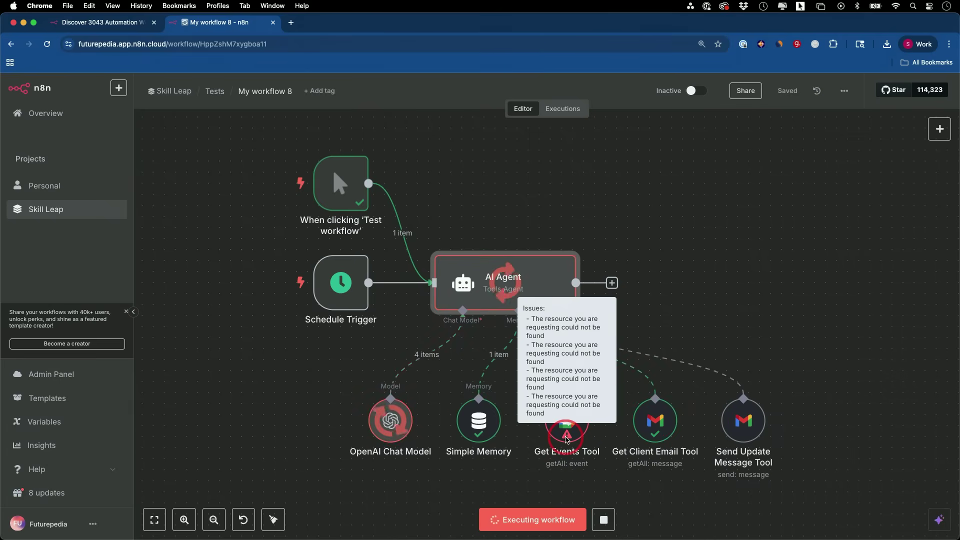
pyautogui.moveTo(300, 192)
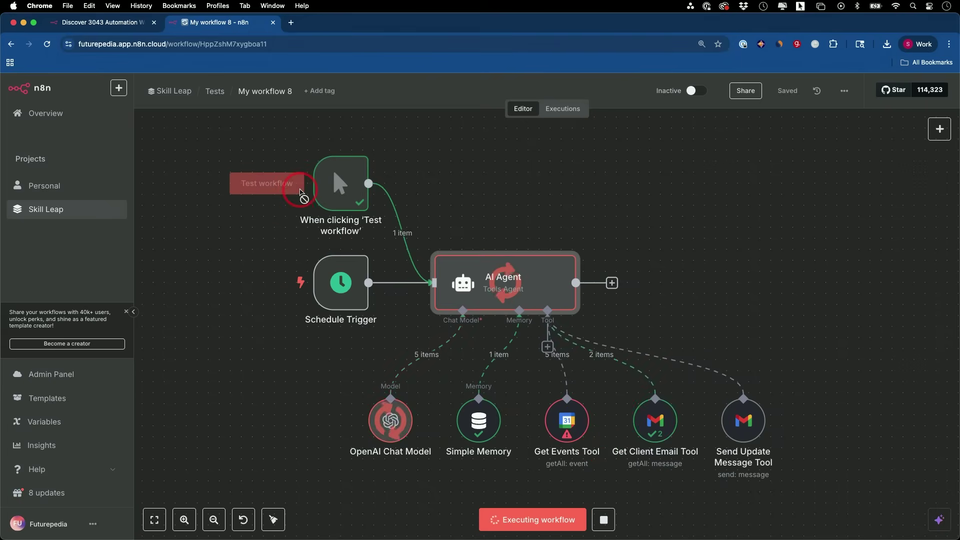
pyautogui.click(596, 525)
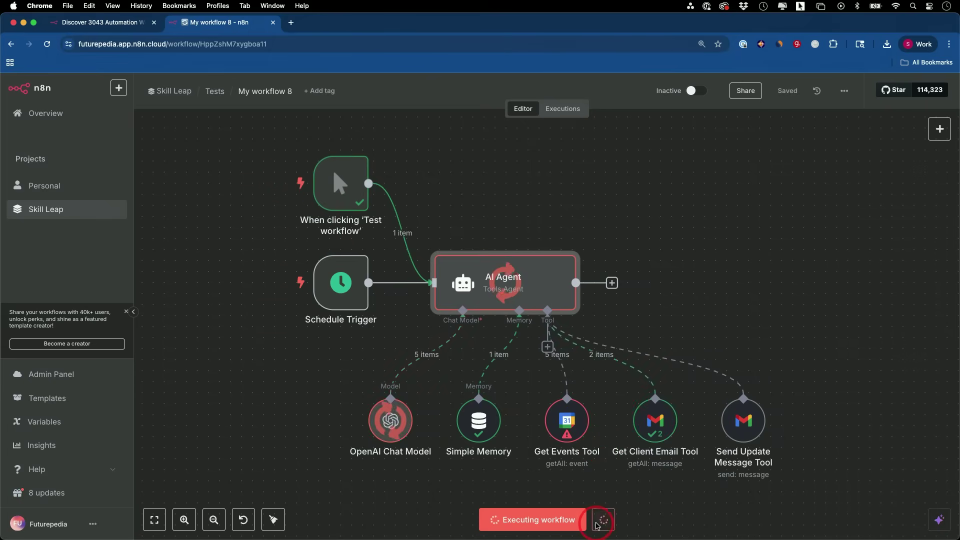
pyautogui.moveTo(568, 433)
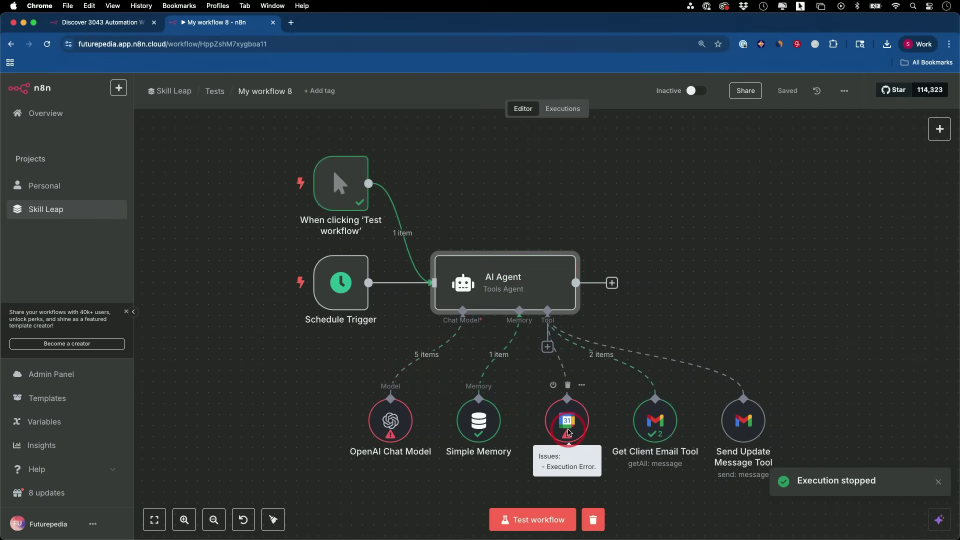
# Set Get Events Tool's Calendar to the account's futurepedia.io calendar and rerun the workflow from the manual trigger.
pyautogui.doubleClick(568, 432)
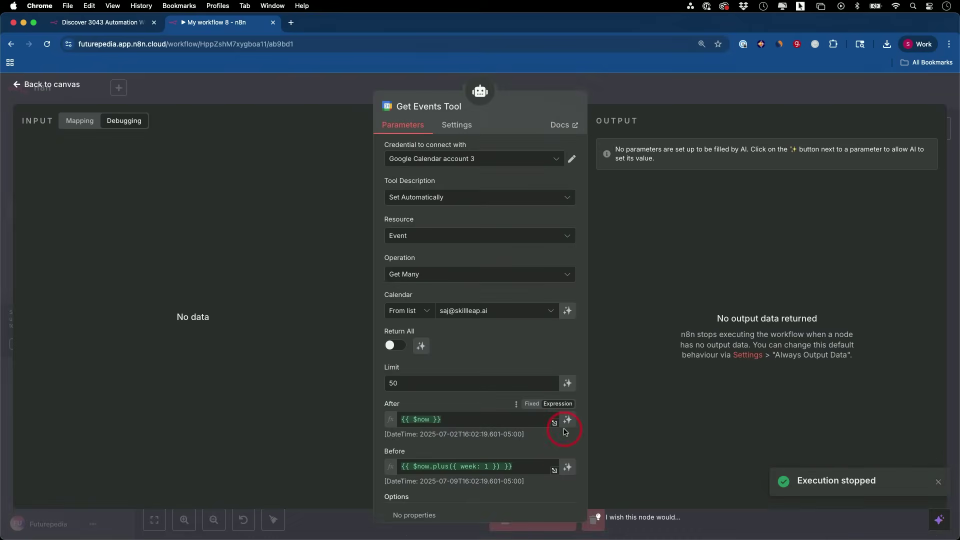
pyautogui.click(471, 320)
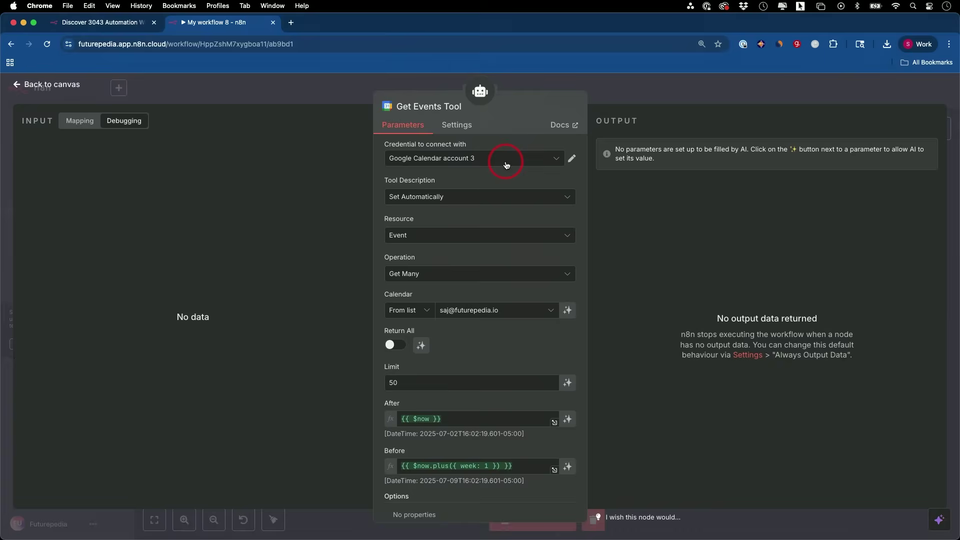
pyautogui.press('Escape')
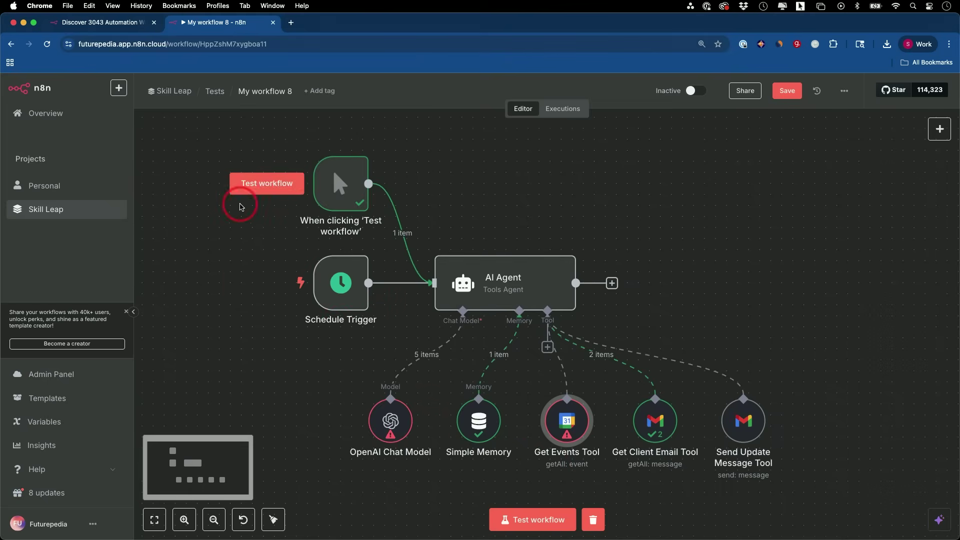
pyautogui.click(265, 184)
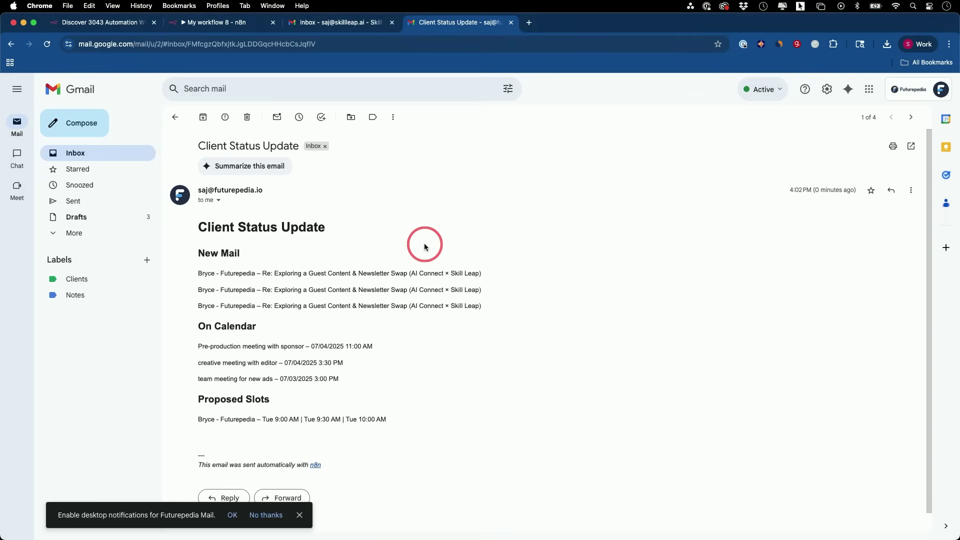
# In Gmail, review the Client Status Update email's New Mail and On Calendar sections, comparing the listed mail with the conversation under the Clients label.
pyautogui.moveTo(196, 256); pyautogui.dragTo(257, 255)
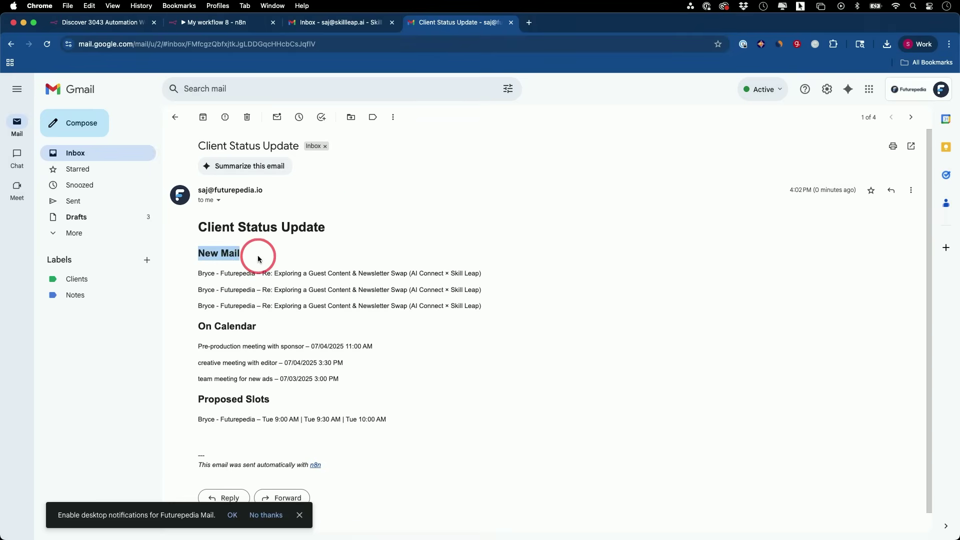
pyautogui.moveTo(202, 276); pyautogui.dragTo(509, 315)
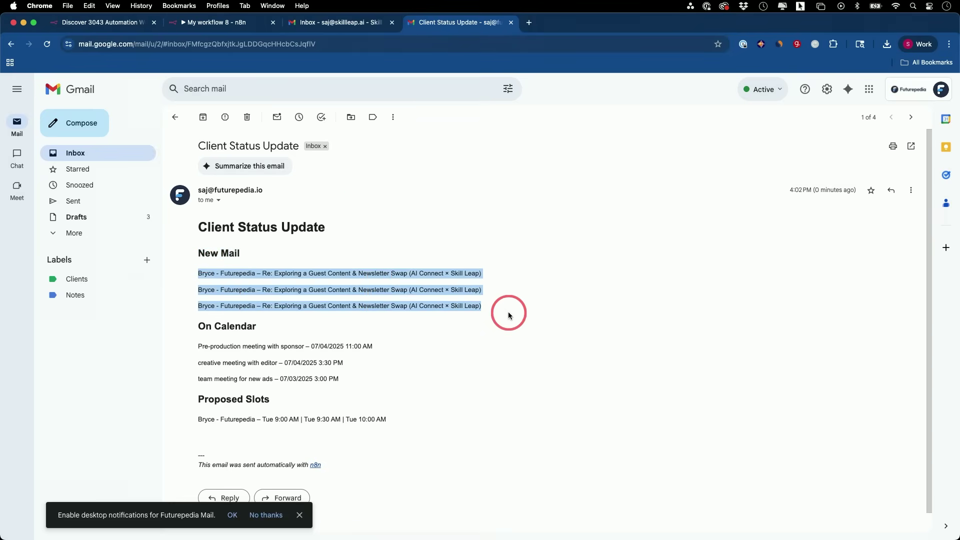
pyautogui.click(92, 281)
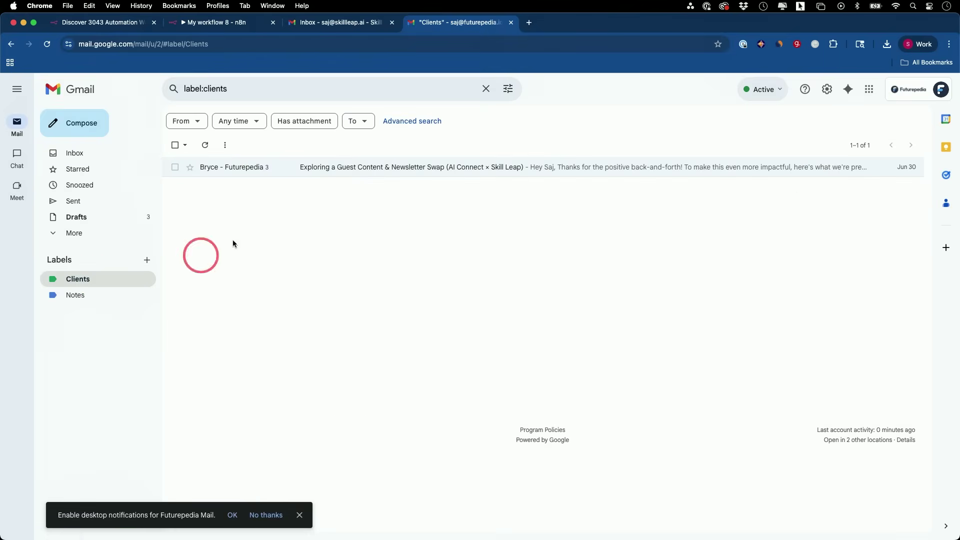
pyautogui.click(316, 170)
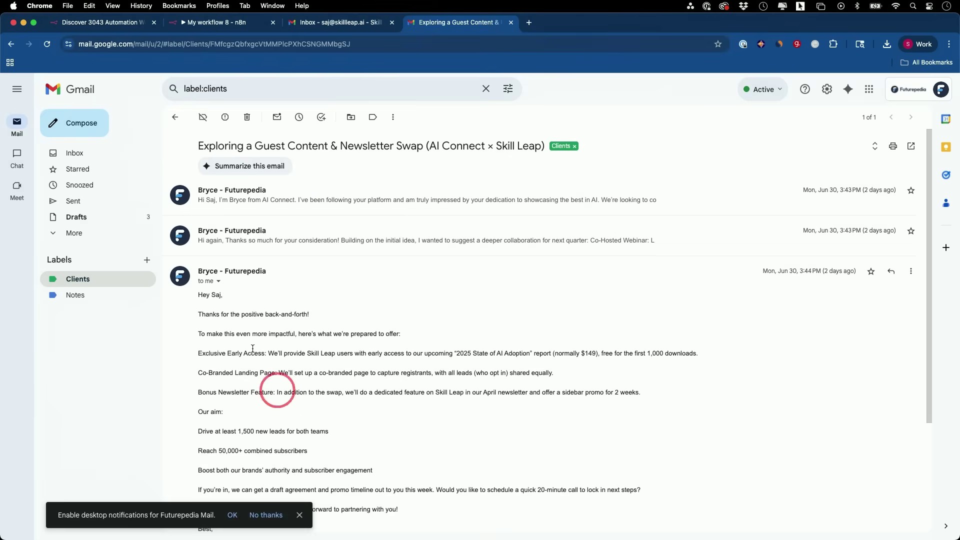
pyautogui.click(92, 153)
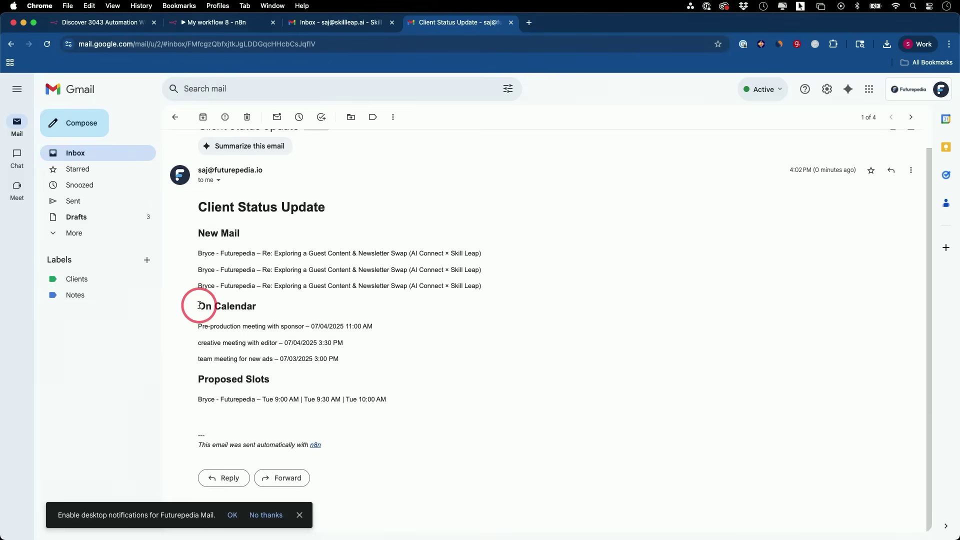
pyautogui.moveTo(199, 304); pyautogui.dragTo(356, 360)
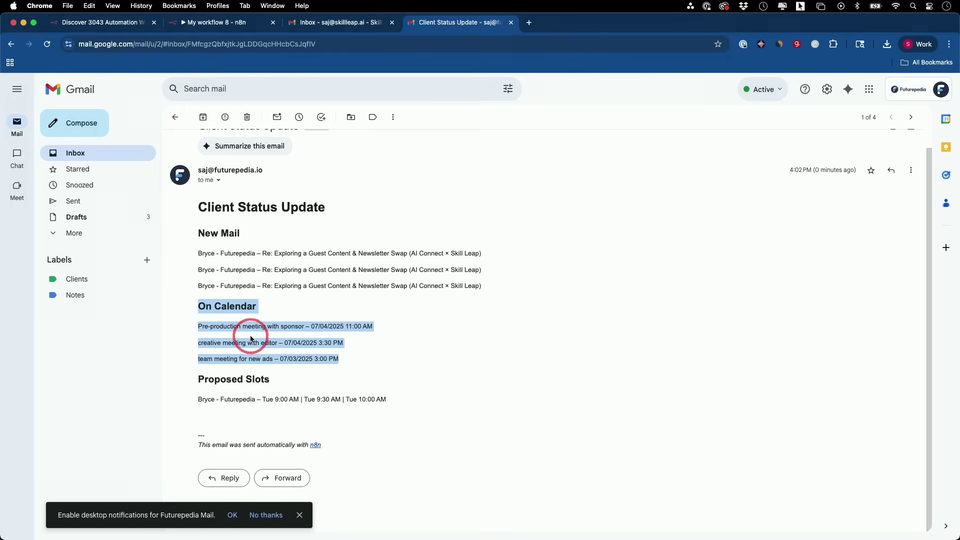
# Review the three meetings under On Calendar and the client's suggested times under Proposed Slots in the Client Status Update email.
pyautogui.click(198, 326)
pyautogui.moveTo(198, 326); pyautogui.dragTo(359, 358)
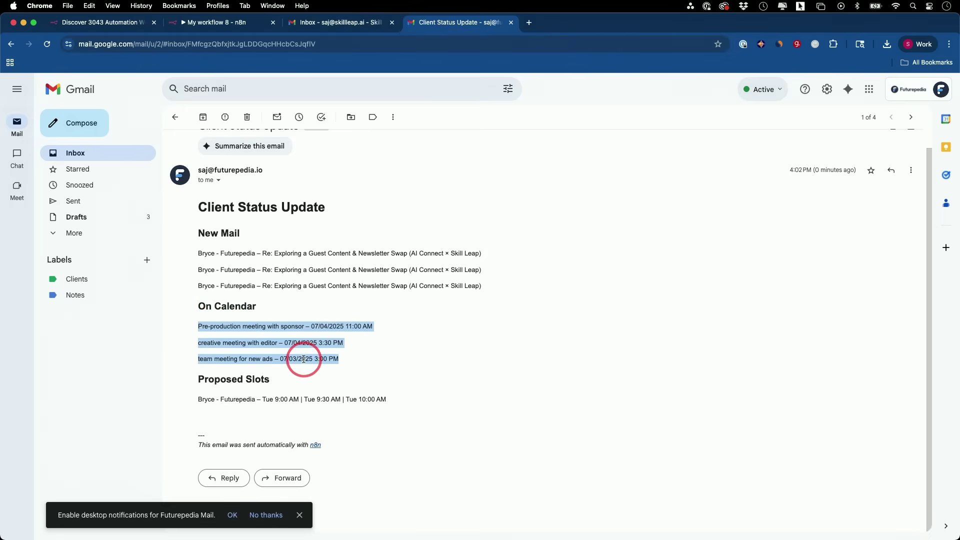
pyautogui.click(263, 358)
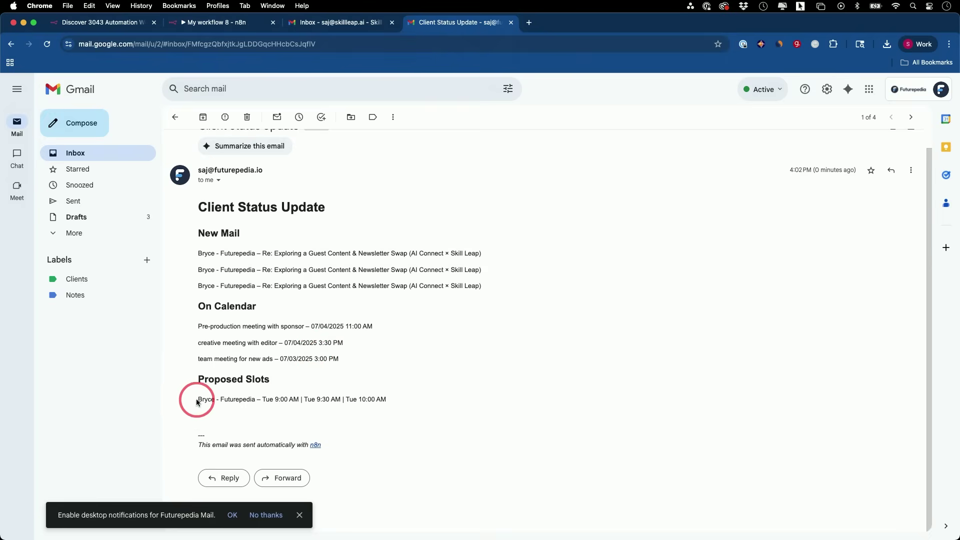
pyautogui.moveTo(199, 399); pyautogui.dragTo(400, 401)
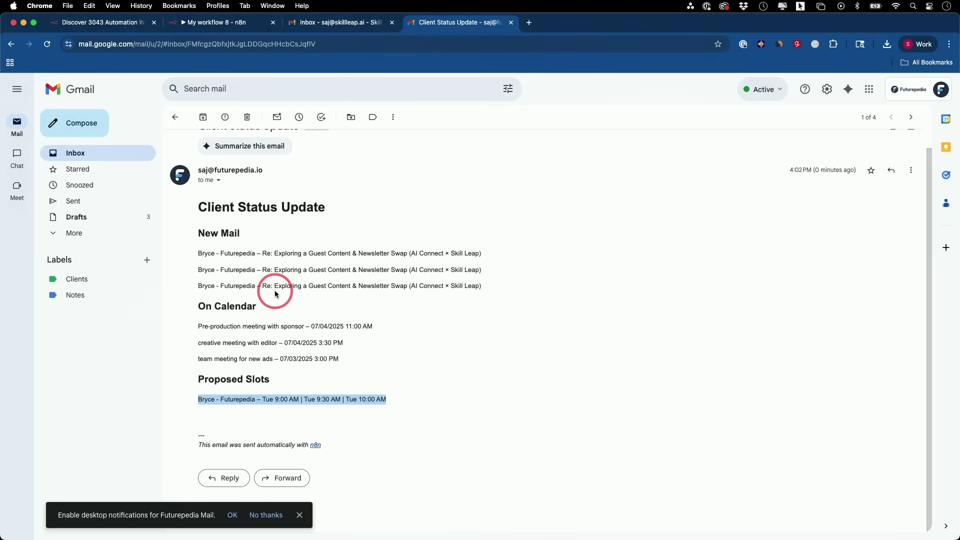
pyautogui.click(267, 398)
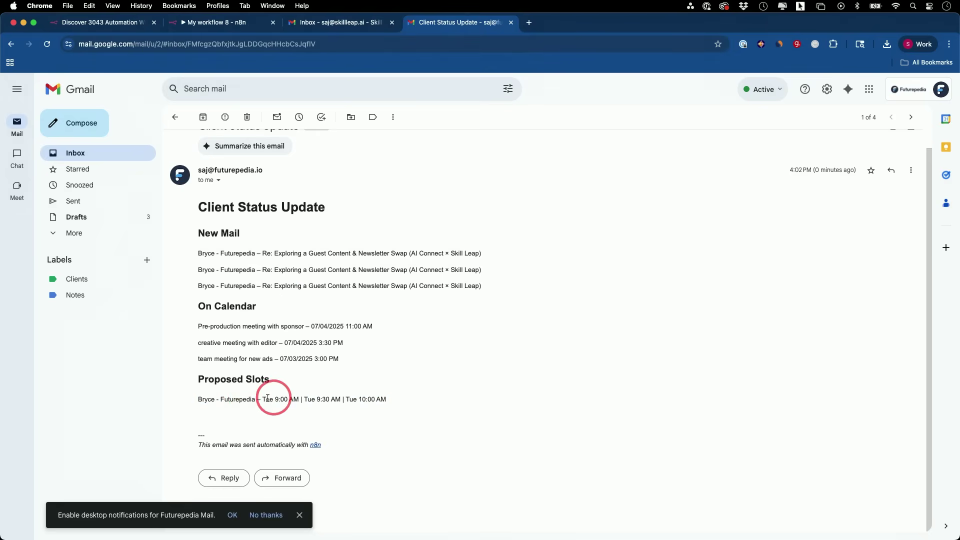
pyautogui.moveTo(196, 399); pyautogui.dragTo(400, 404)
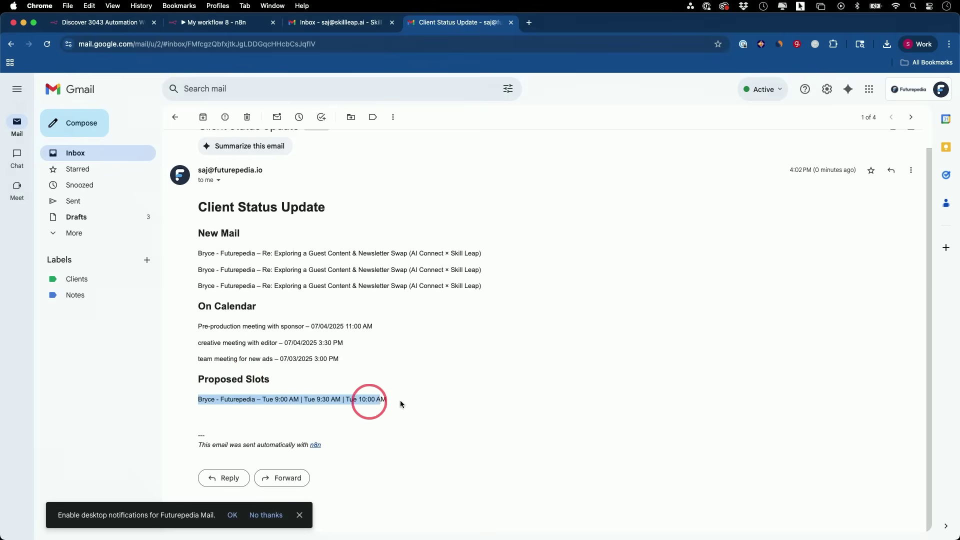
pyautogui.click(416, 403)
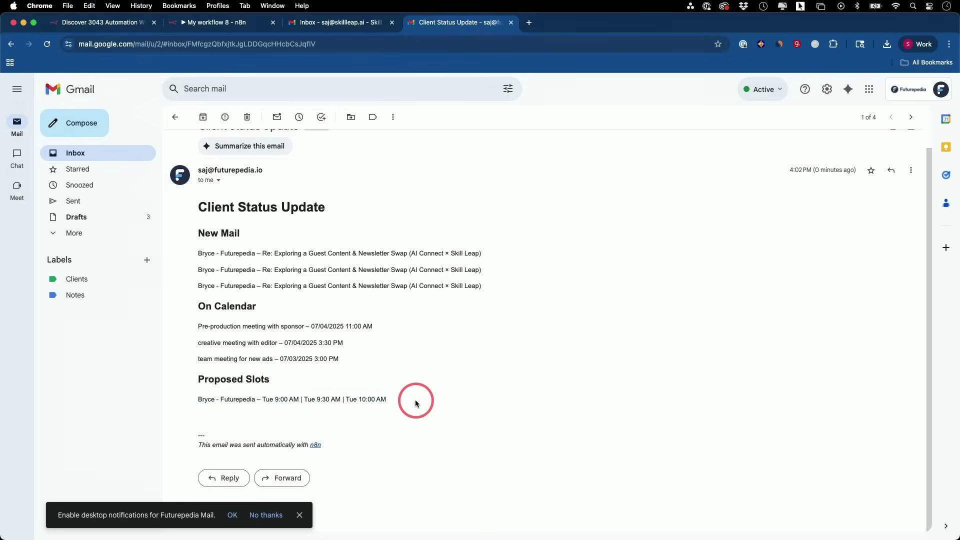
pyautogui.moveTo(198, 400); pyautogui.dragTo(425, 403)
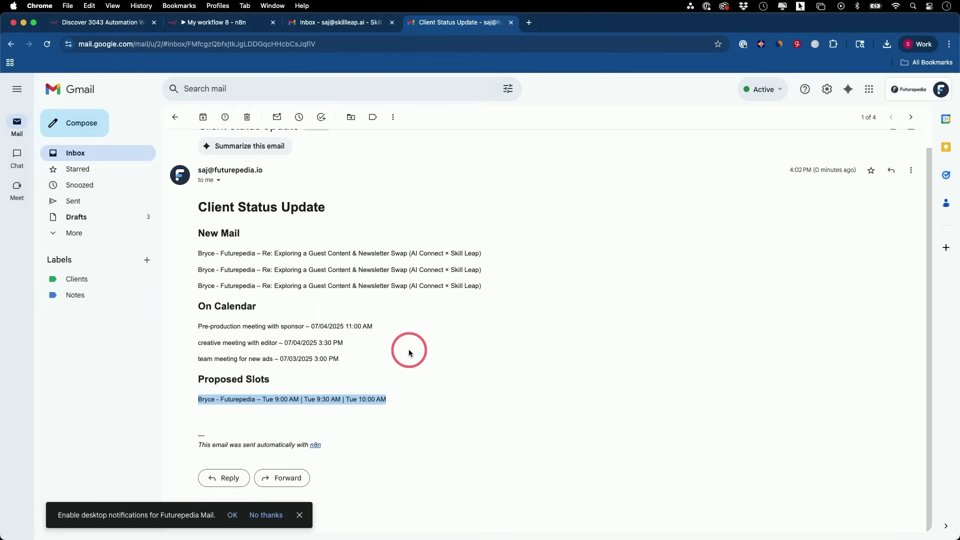
pyautogui.click(396, 374)
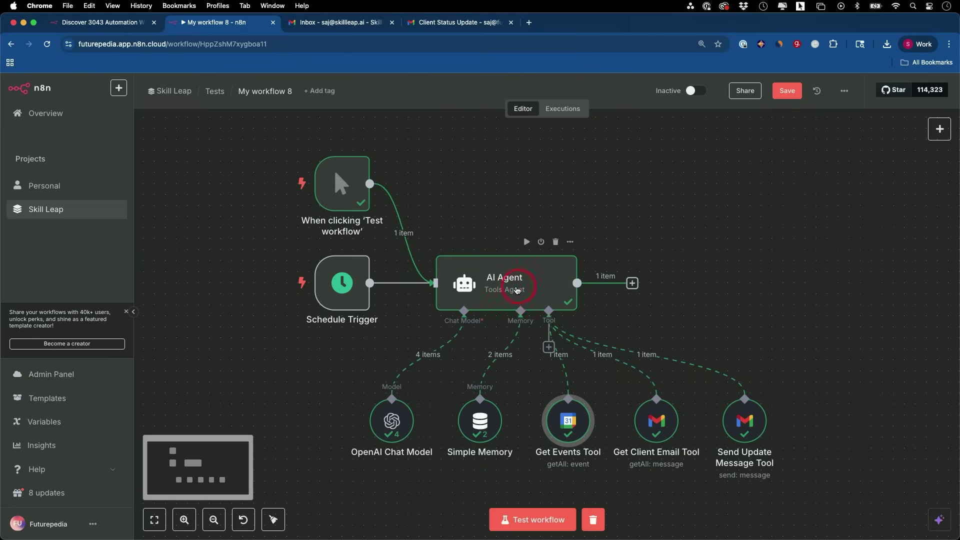
# Switch to n8n, open the AI Agent node and enlarge its Prompt (User Message) field to examine the assistant instructions.
pyautogui.doubleClick(517, 290)
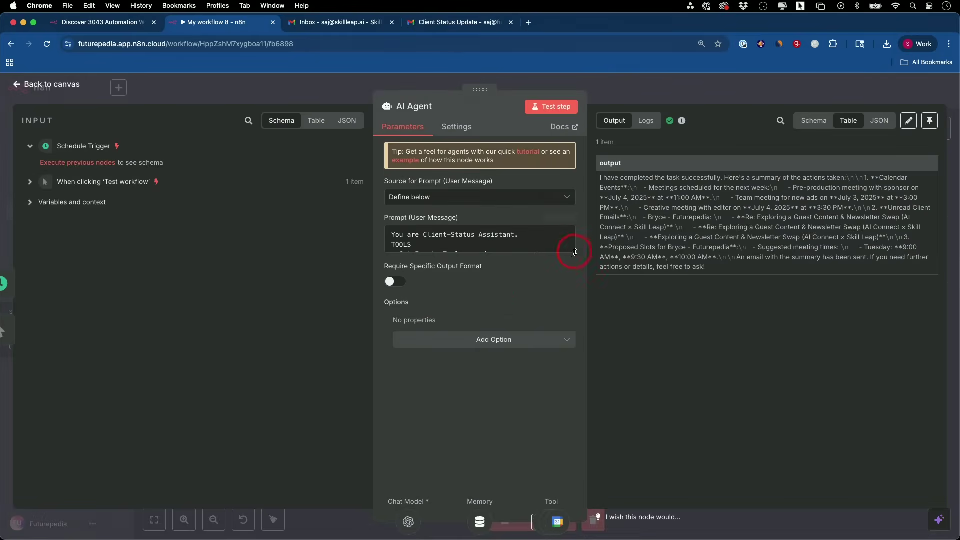
pyautogui.moveTo(575, 252); pyautogui.dragTo(576, 454)
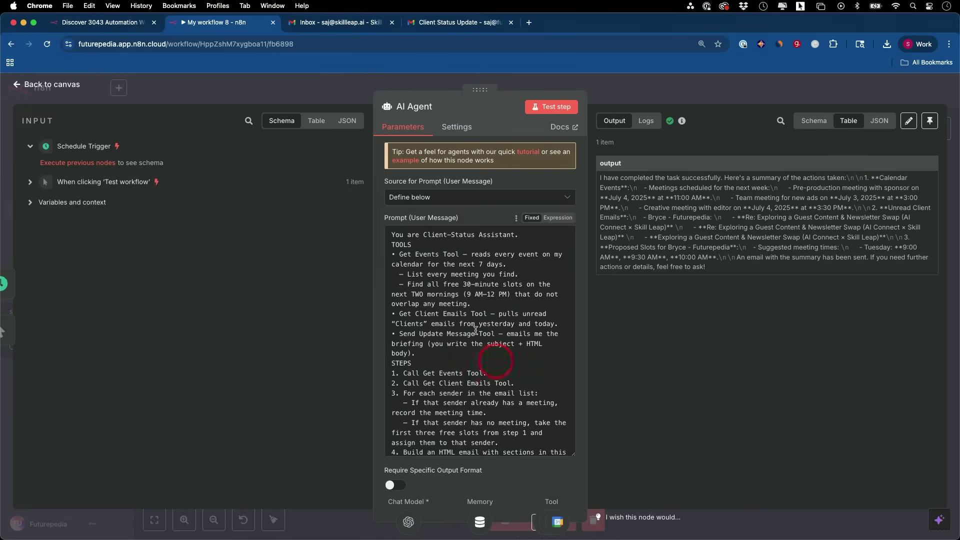
pyautogui.moveTo(393, 235); pyautogui.dragTo(515, 438)
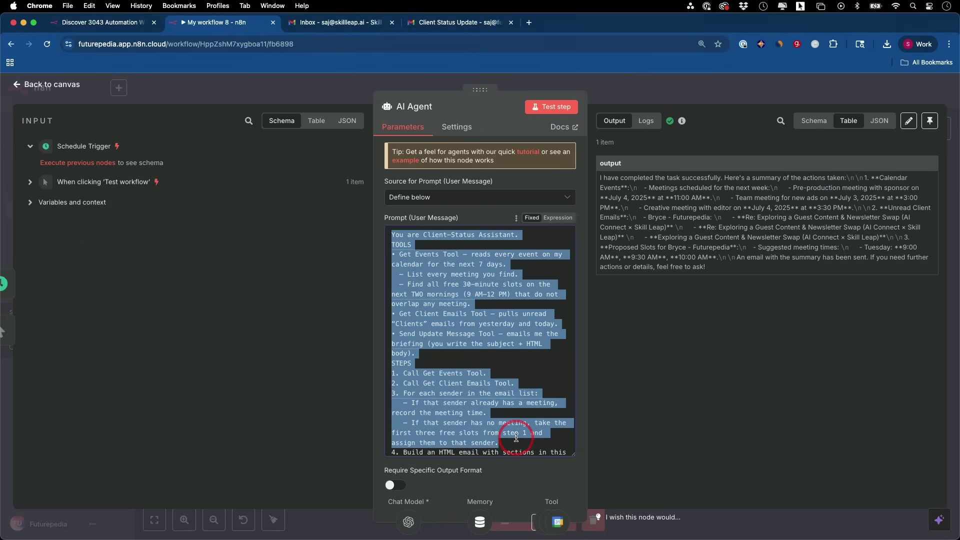
pyautogui.scroll(-3, 516, 438)
pyautogui.scroll(2, 516, 438)
pyautogui.scroll(1, 515, 438)
pyautogui.click(396, 225)
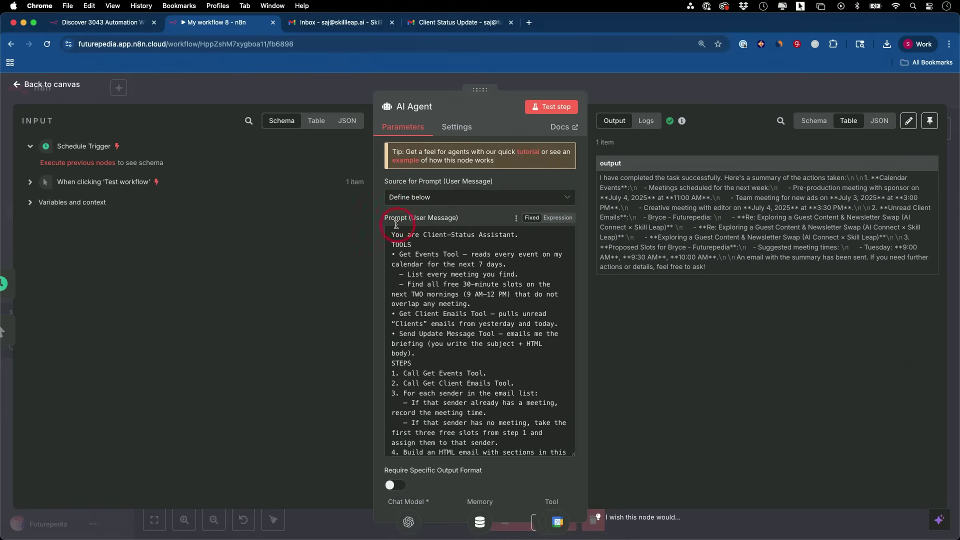
pyautogui.moveTo(385, 218); pyautogui.dragTo(481, 219)
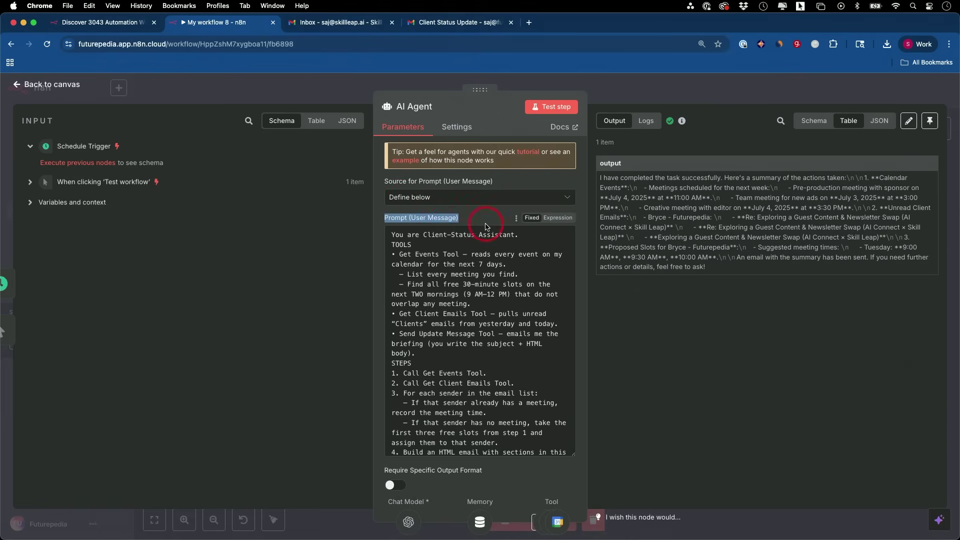
pyautogui.click(433, 223)
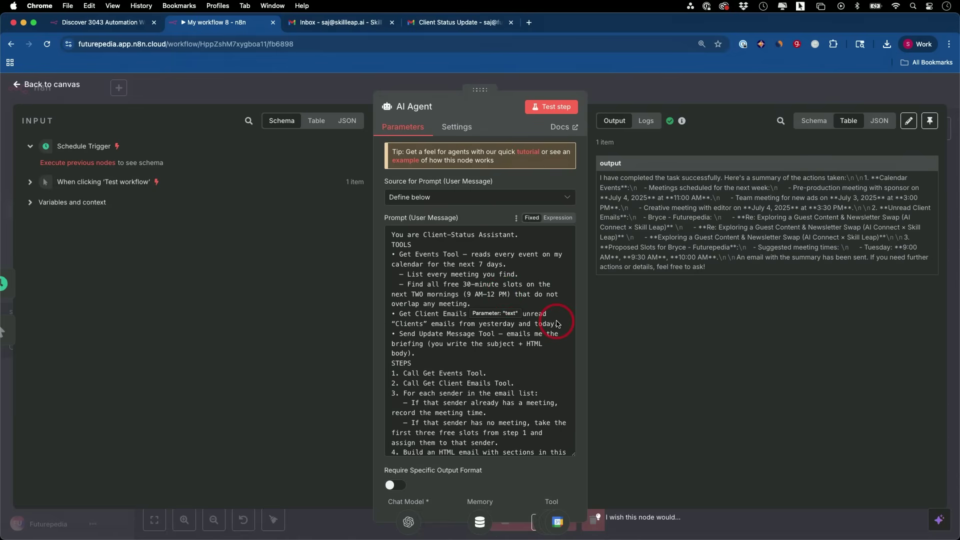
# Read through the TOOLS and STEPS sections of the AI Agent's prompt, down to the final HTML email instruction.
pyautogui.click(452, 354)
pyautogui.scroll(-1, 480, 325)
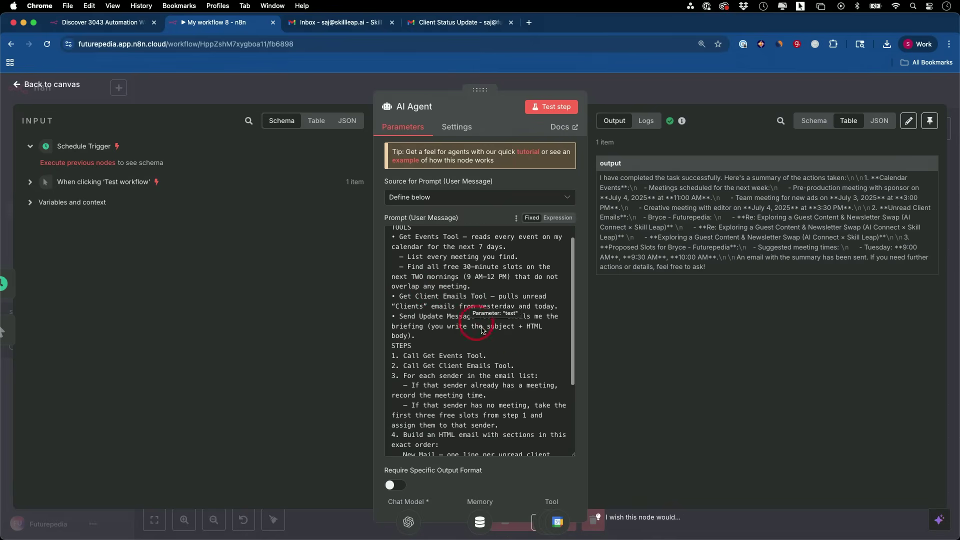
pyautogui.scroll(-5, 502, 337)
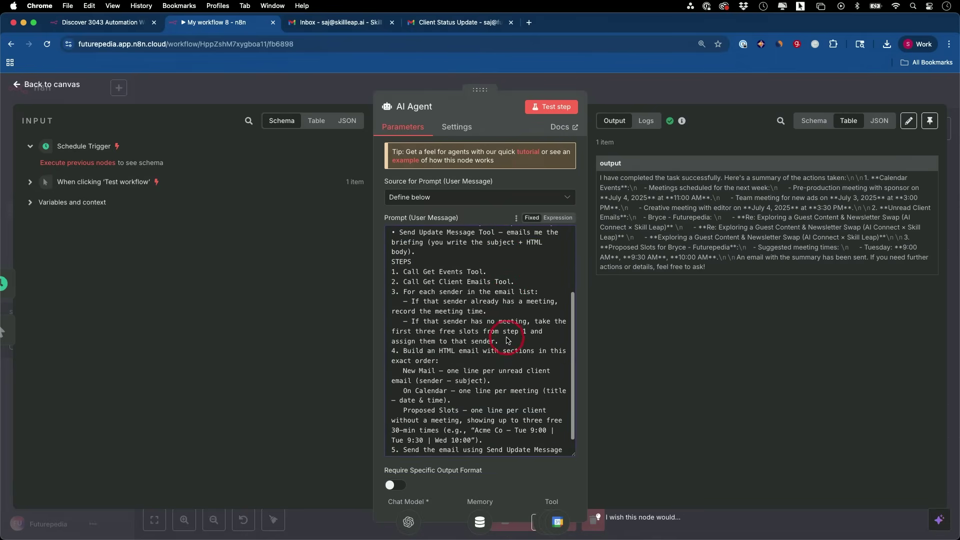
pyautogui.scroll(5, 506, 340)
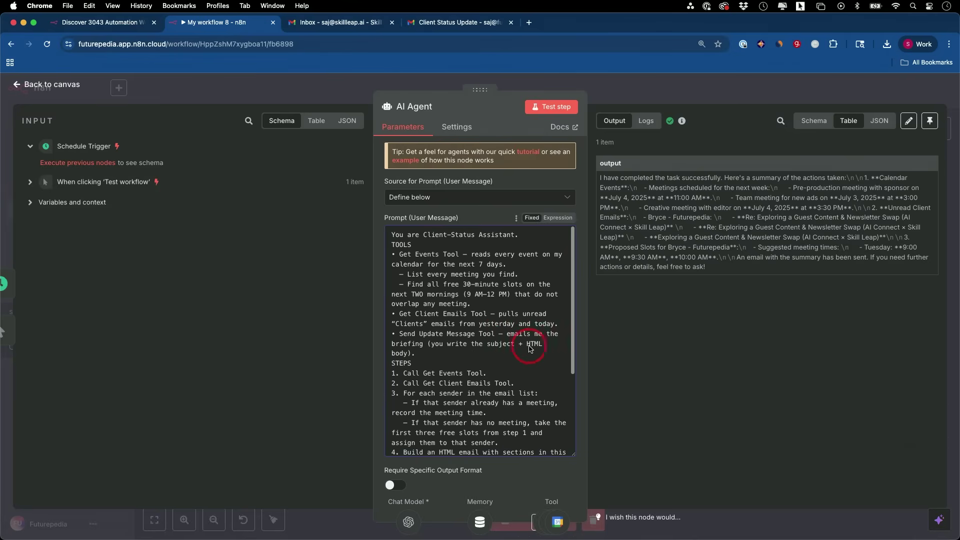
pyautogui.moveTo(391, 244); pyautogui.dragTo(489, 356)
pyautogui.scroll(-5, 488, 356)
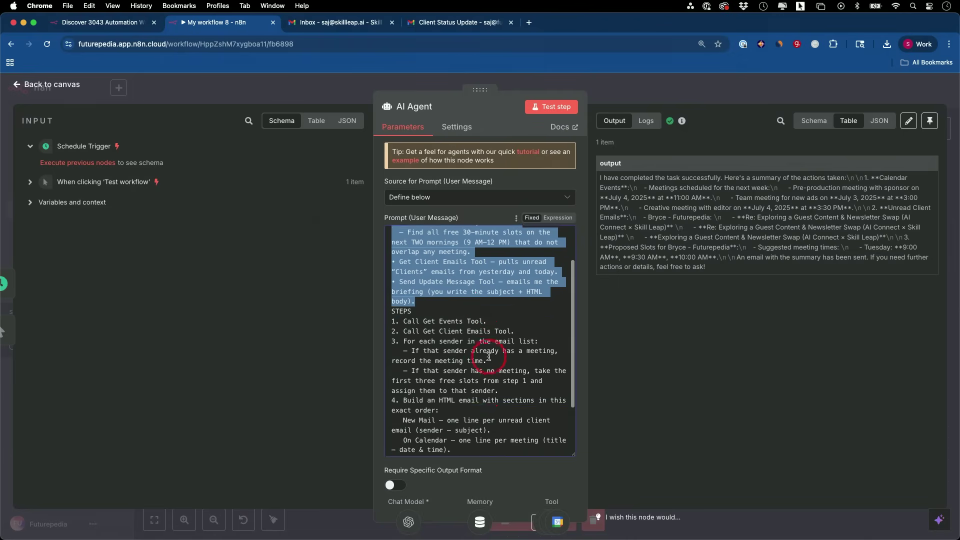
pyautogui.click(392, 249)
pyautogui.moveTo(391, 250); pyautogui.dragTo(543, 452)
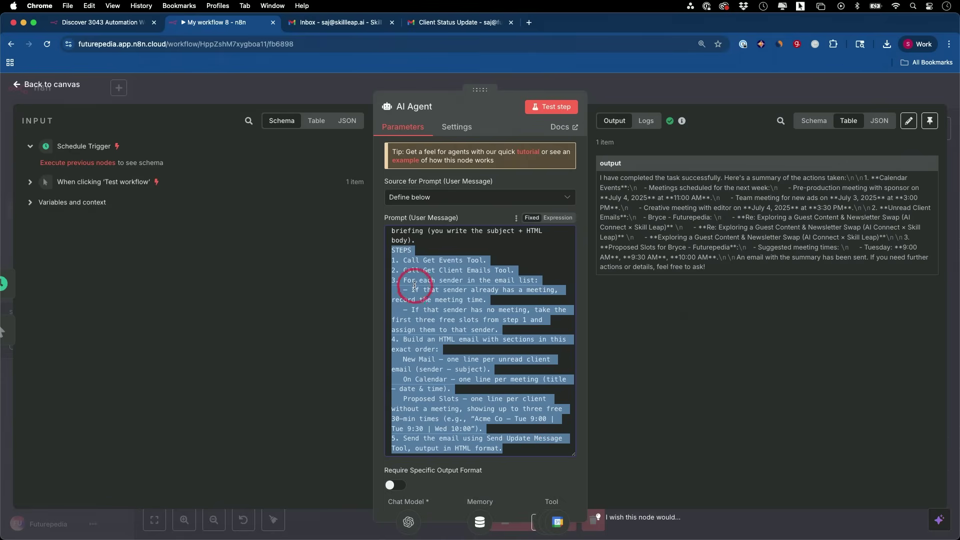
pyautogui.click(514, 446)
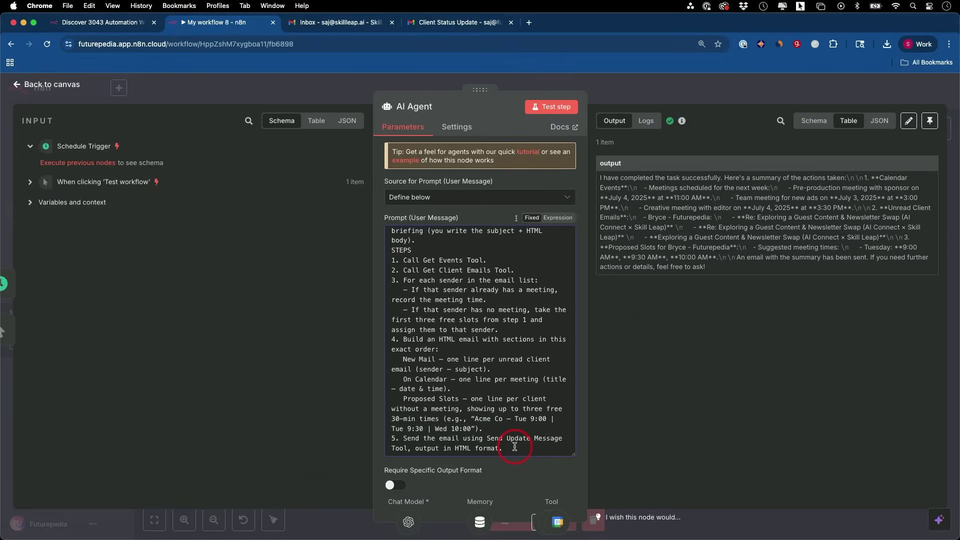
# Close the AI Agent node and save the workflow.
pyautogui.press('Escape')
pyautogui.click(789, 90)
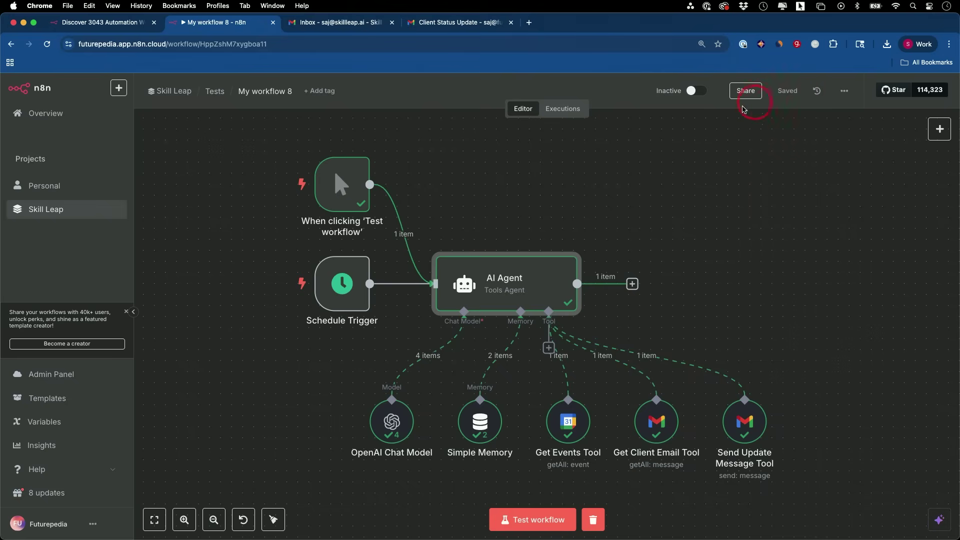
pyautogui.click(337, 315)
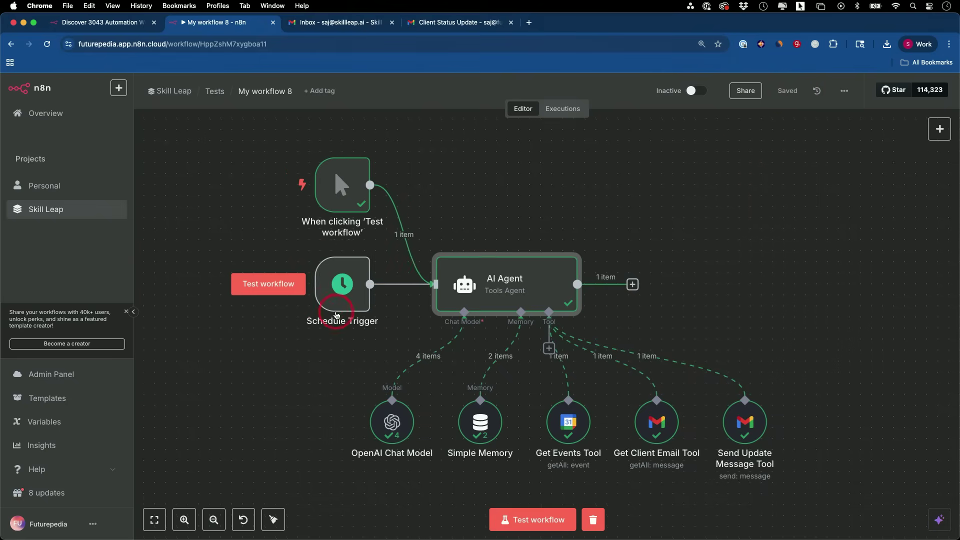
pyautogui.click(340, 287)
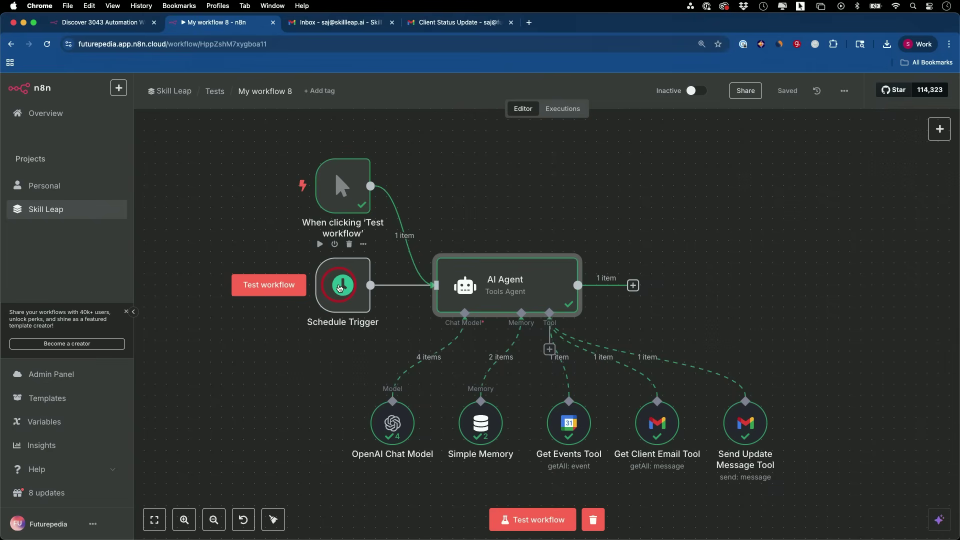
pyautogui.click(353, 288)
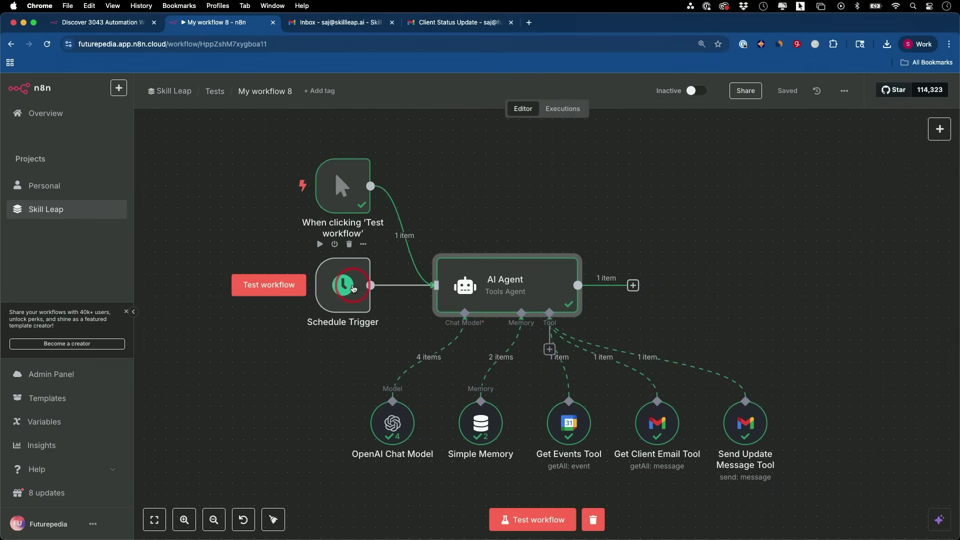
pyautogui.click(331, 289)
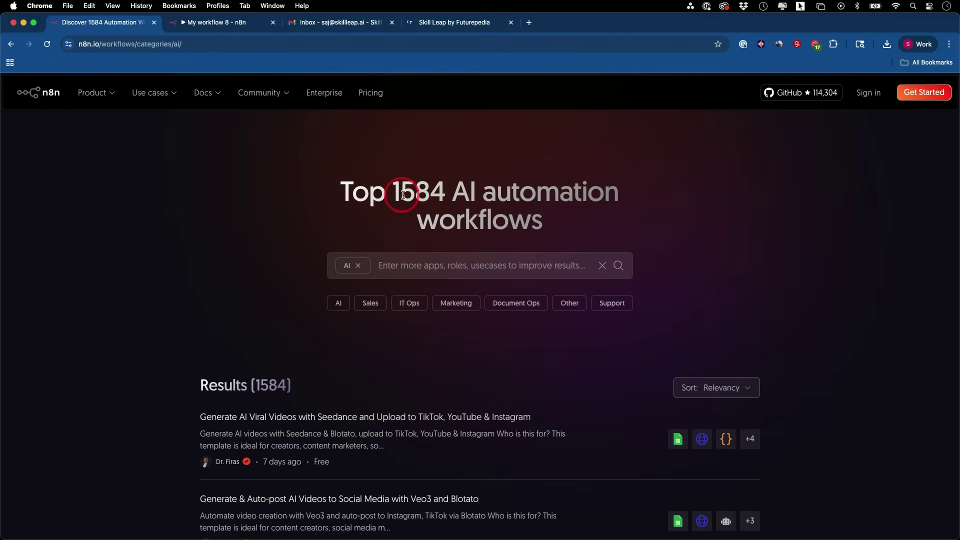
# On n8n's AI automation workflows page, sort the templates by Popularity and look through the results.
pyautogui.scroll(-2, 804, 289)
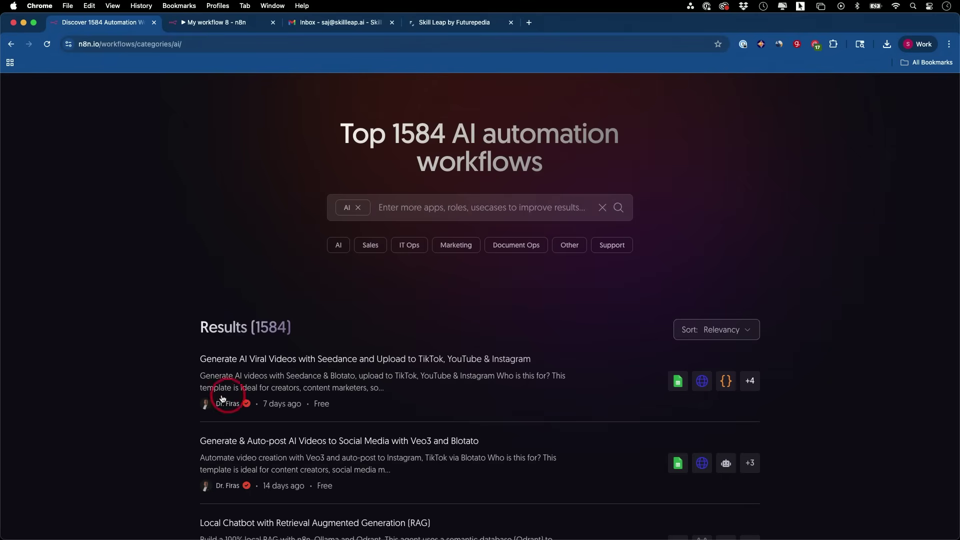
pyautogui.click(728, 331)
pyautogui.click(748, 366)
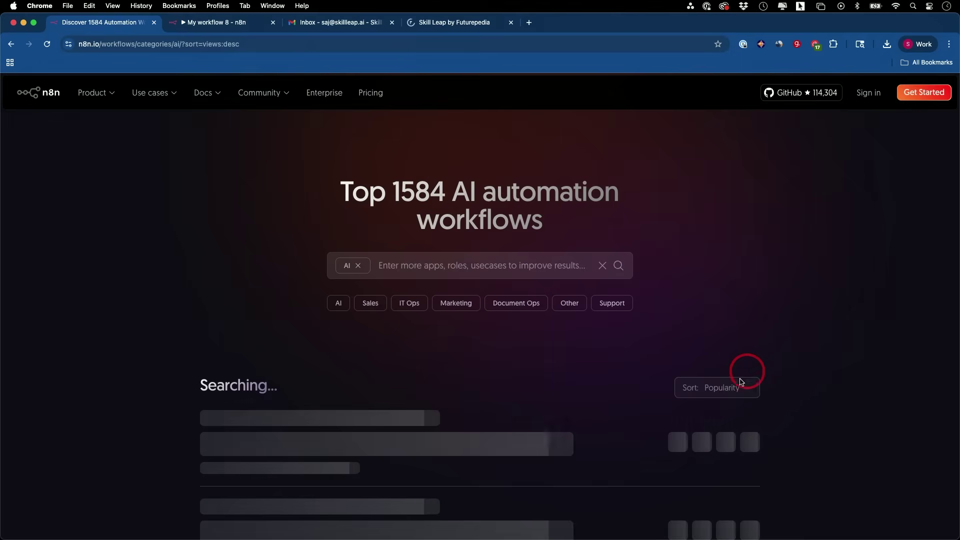
pyautogui.scroll(-2, 765, 388)
pyautogui.scroll(-2, 791, 385)
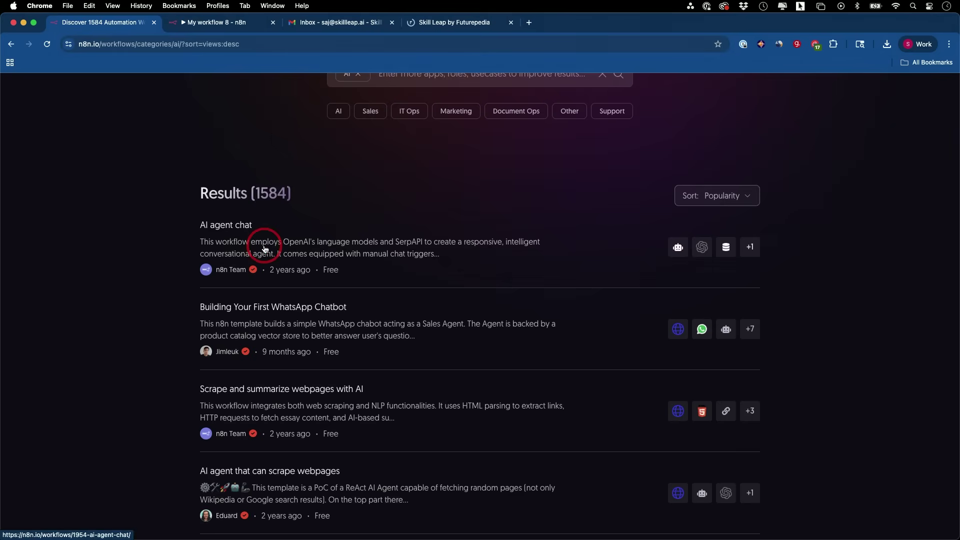
pyautogui.scroll(-2, 364, 249)
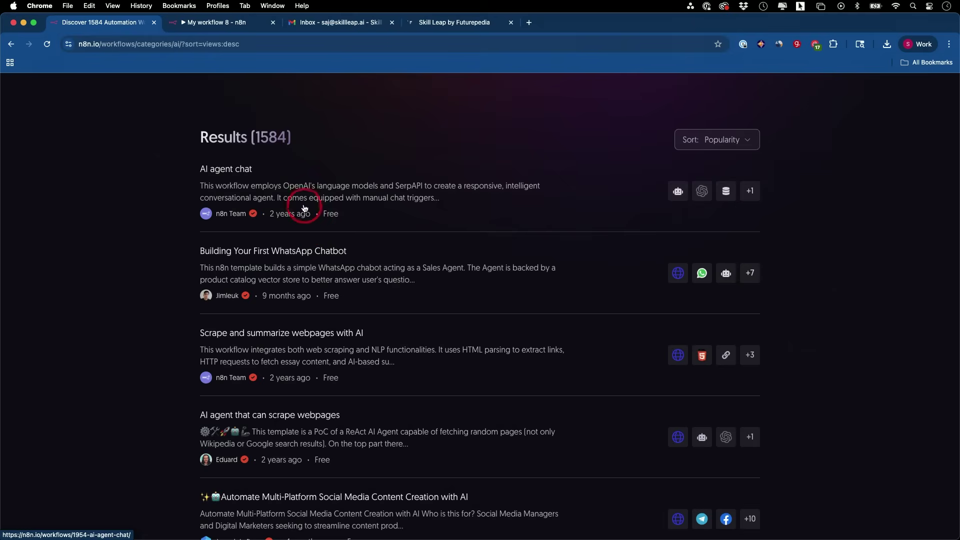
# Open the "AI agent that can scrape webpages" template and examine its workflow preview and description.
pyautogui.scroll(-3, 289, 270)
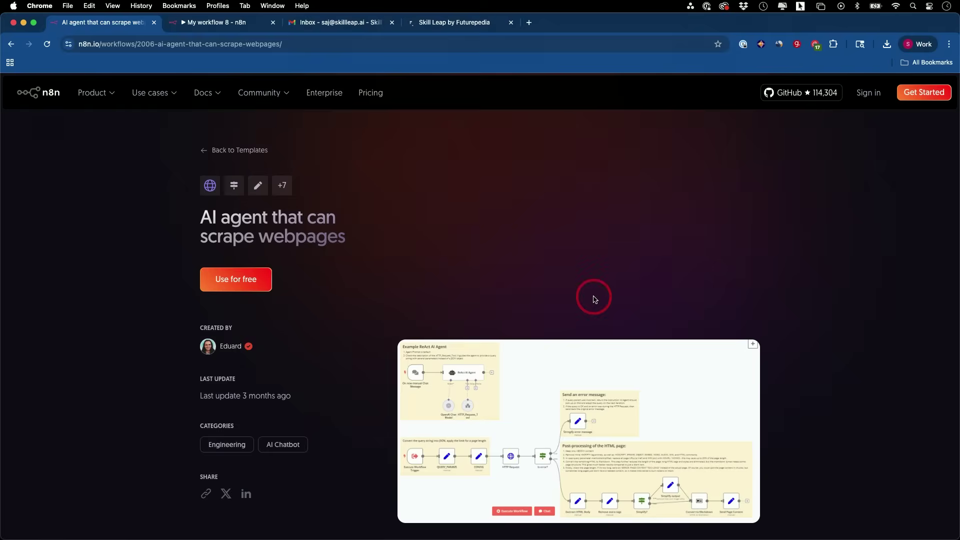
pyautogui.scroll(-5, 594, 299)
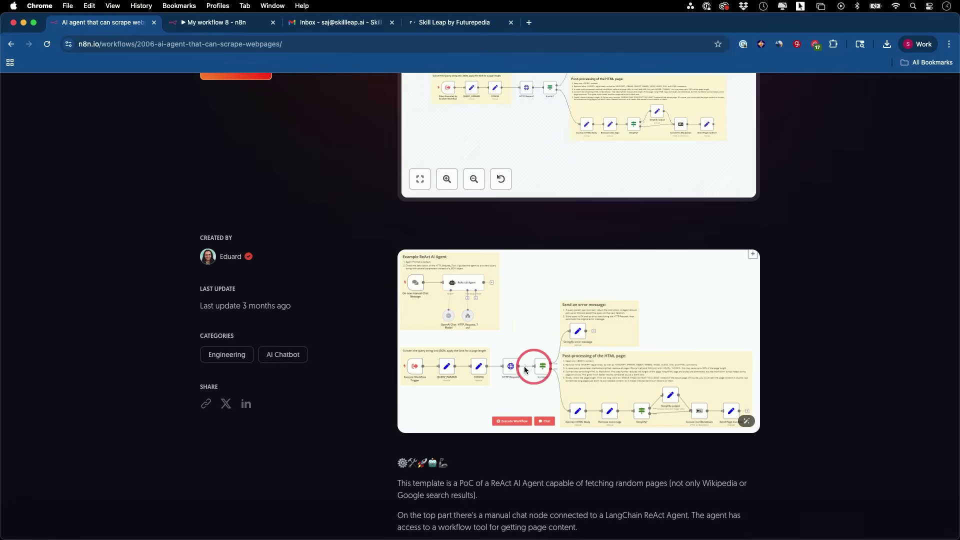
pyautogui.scroll(3, 525, 370)
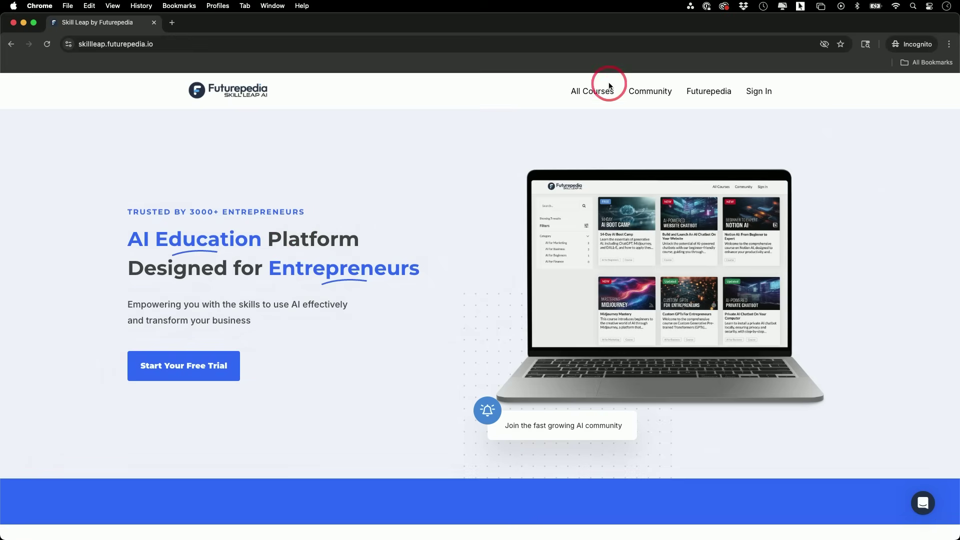
# On the Skill Leap by Futurepedia site, open the All Courses catalog and browse the available AI courses.
pyautogui.click(594, 95)
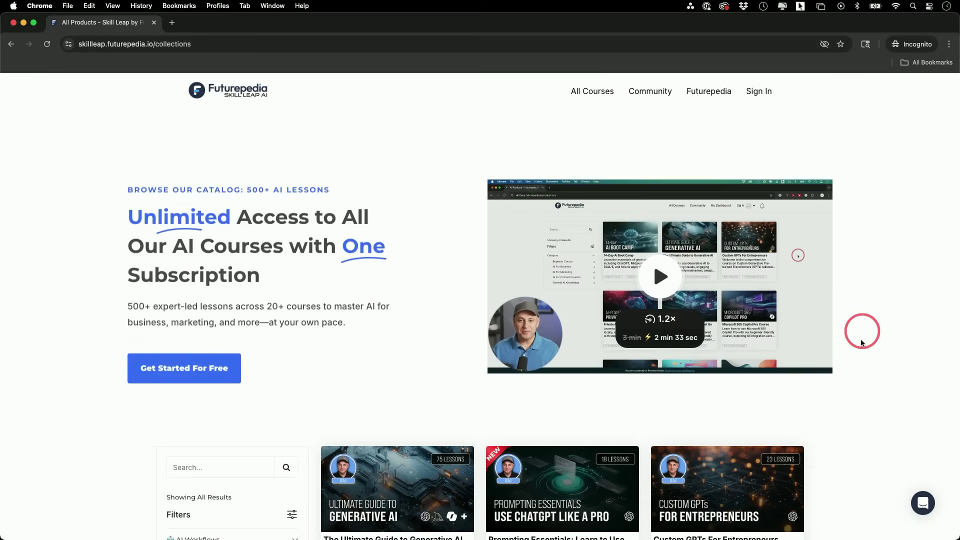
pyautogui.scroll(-6, 859, 349)
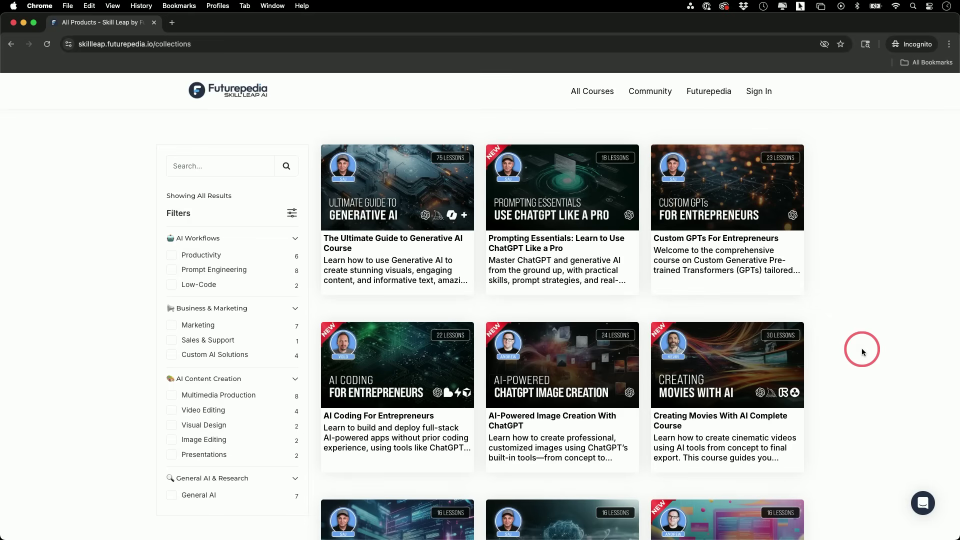
pyautogui.scroll(-1, 391, 352)
pyautogui.scroll(-2, 391, 351)
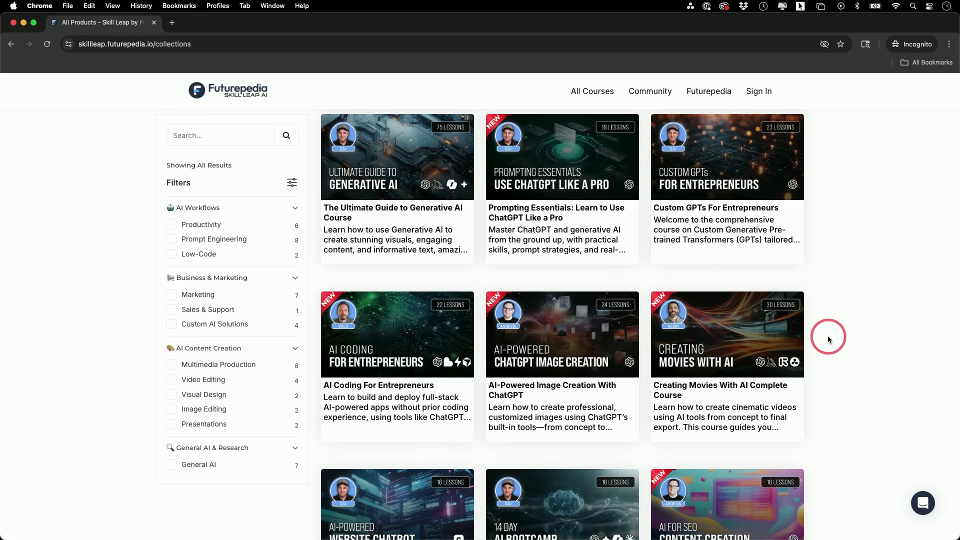
pyautogui.scroll(-5, 873, 337)
pyautogui.scroll(-10, 835, 325)
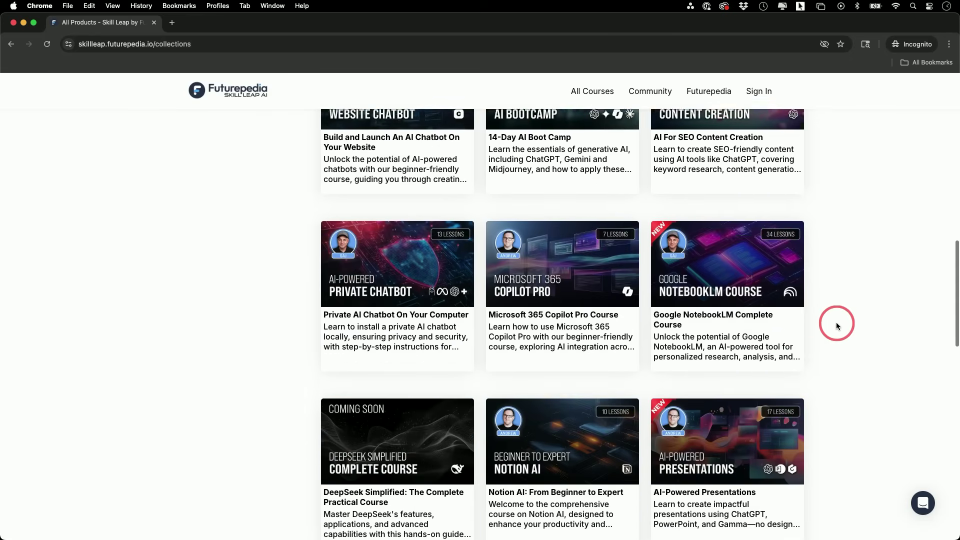
pyautogui.scroll(-1, 836, 326)
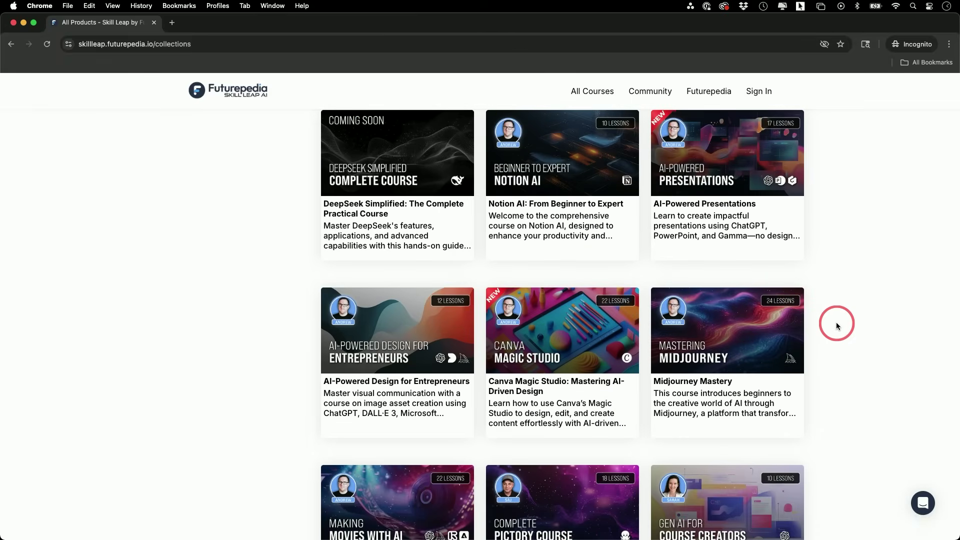
pyautogui.scroll(15, 837, 325)
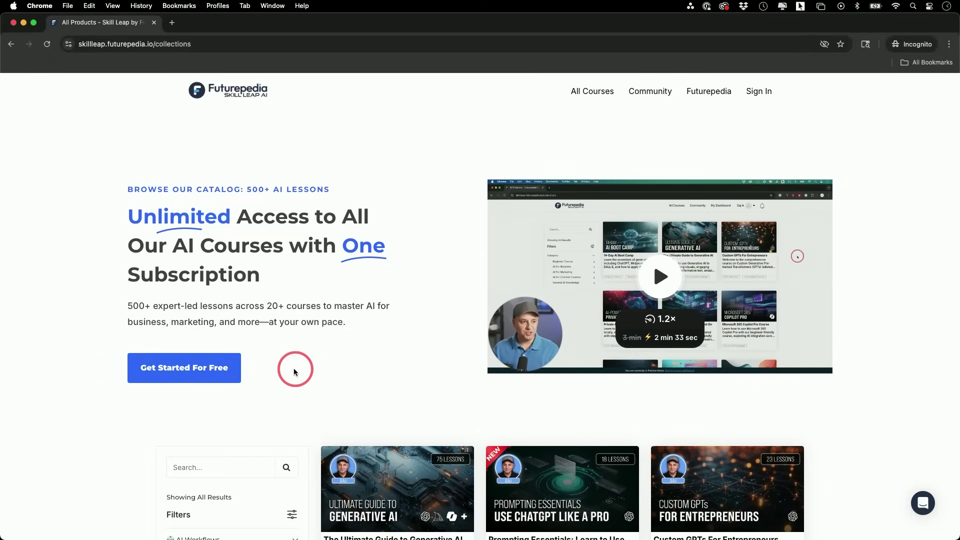
pyautogui.scroll(-5, 411, 379)
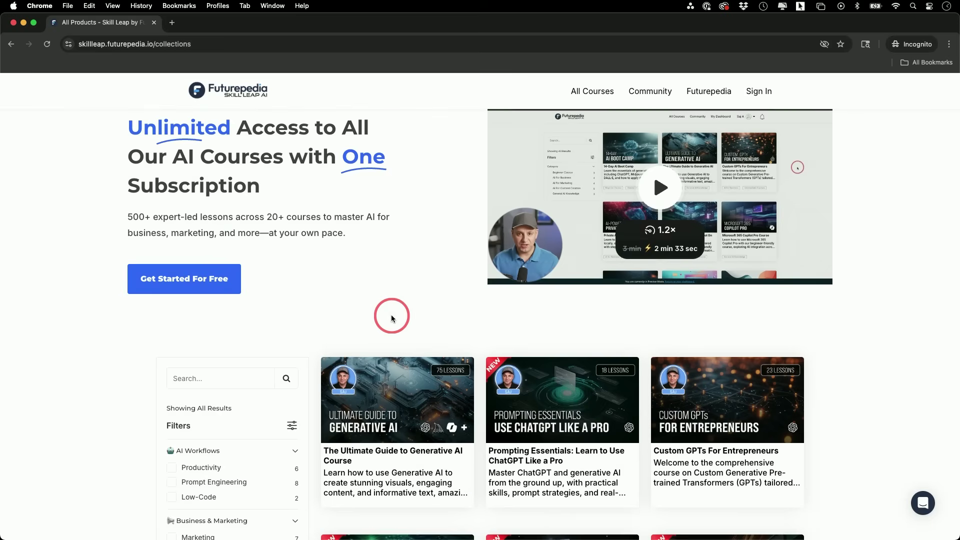
pyautogui.scroll(5, 391, 318)
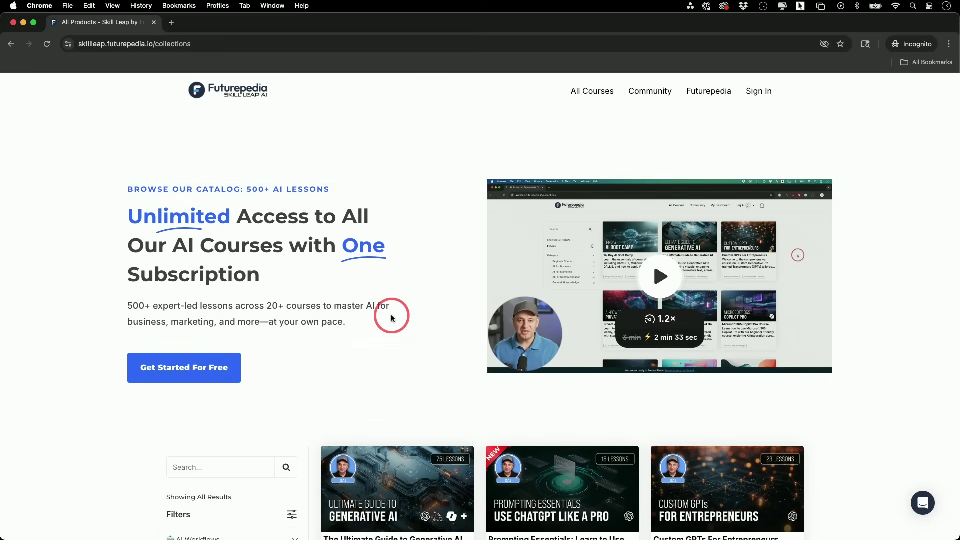